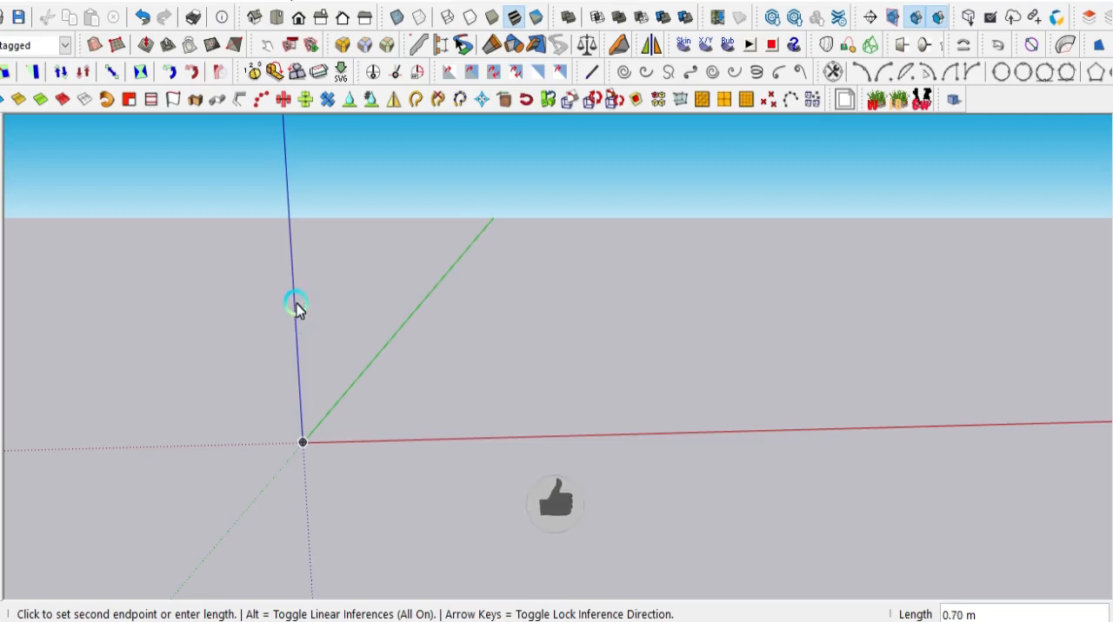
- Draw an upright rectangular face at the origin, about 0.80 m wide along the red axis and 0.70 m high
click(294, 302)
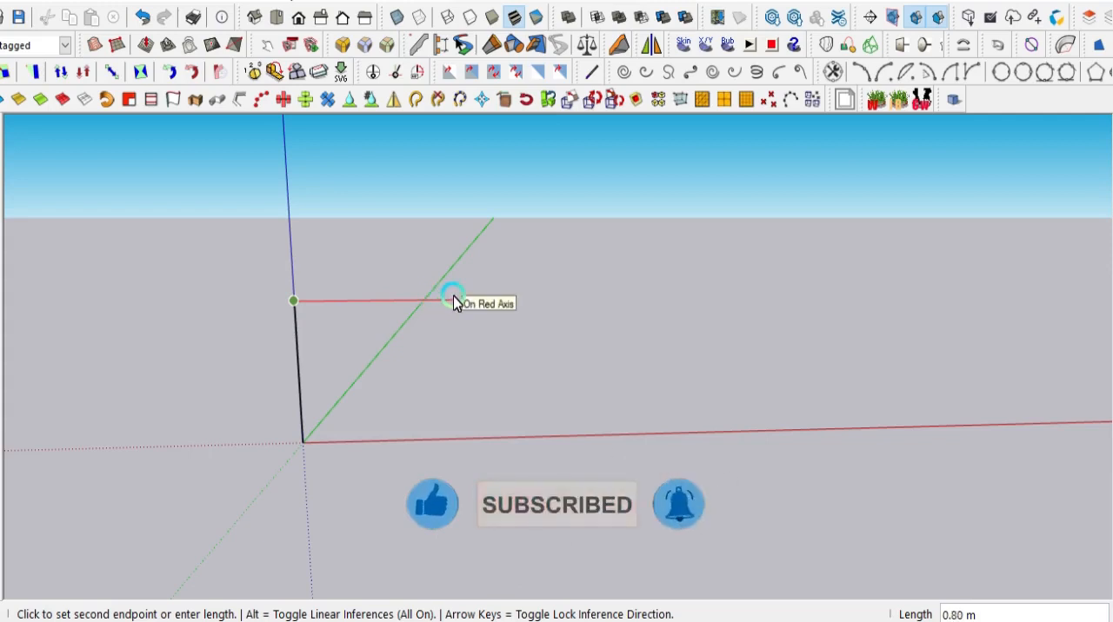
click(452, 300)
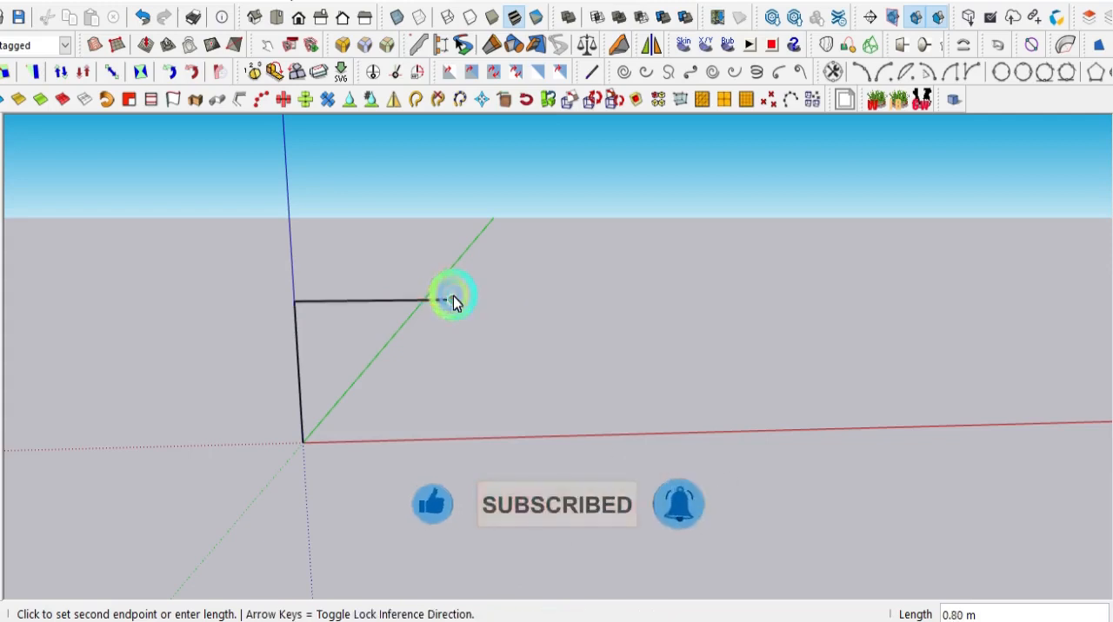
click(456, 440)
click(299, 446)
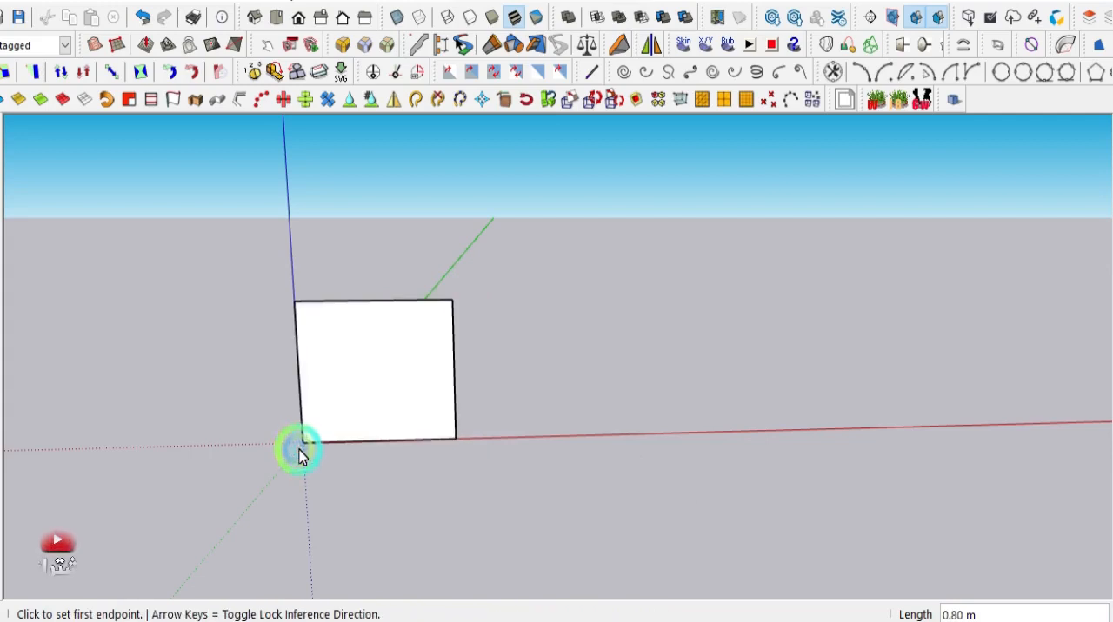
- Divide the face in half with a vertical line between the midpoints of its upper and lower edges
scroll(300, 445, up, 3)
scroll(562, 455, down, 1)
scroll(448, 397, up, 2)
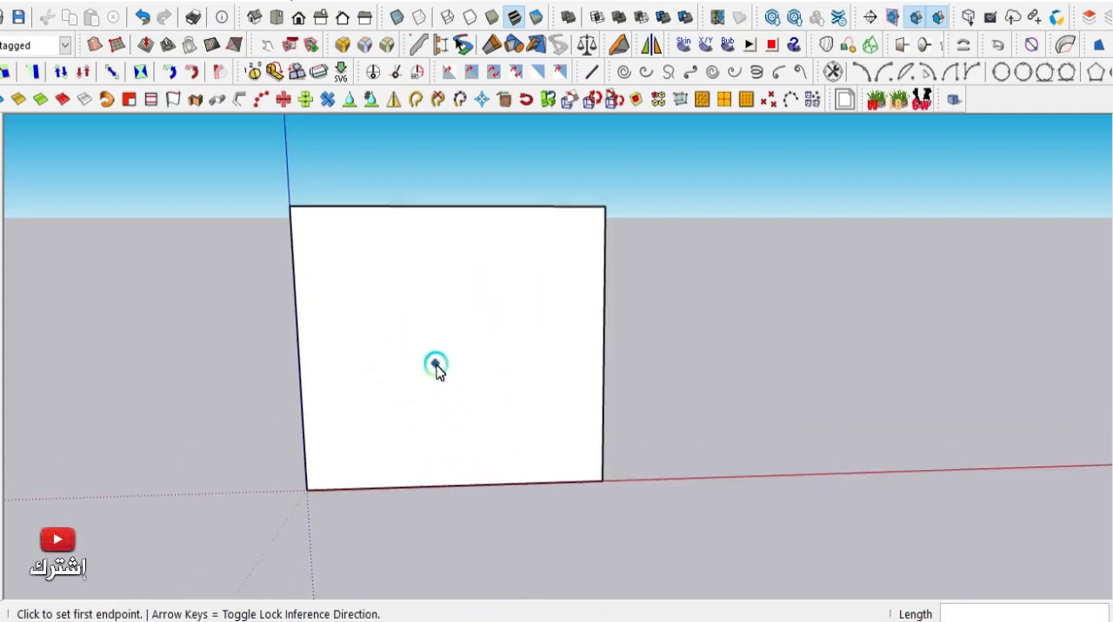
scroll(444, 216, up, 2)
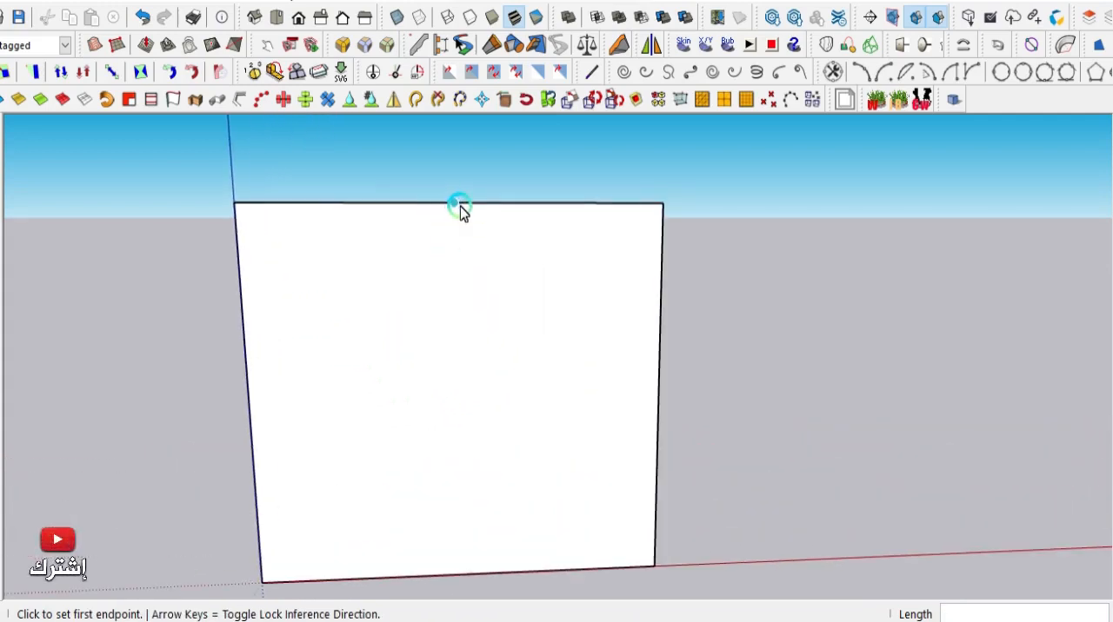
click(456, 206)
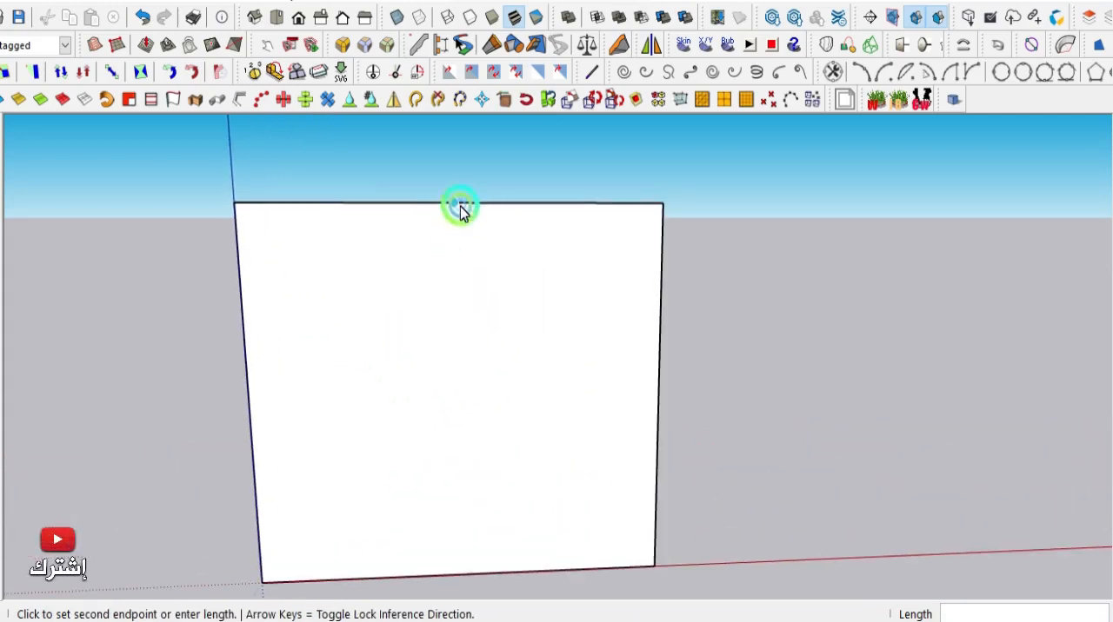
click(462, 577)
- Place a horizontal guide about 0.10 m above the face's bottom edge and another about 0.04 m below that guide
scroll(450, 422, down, 2)
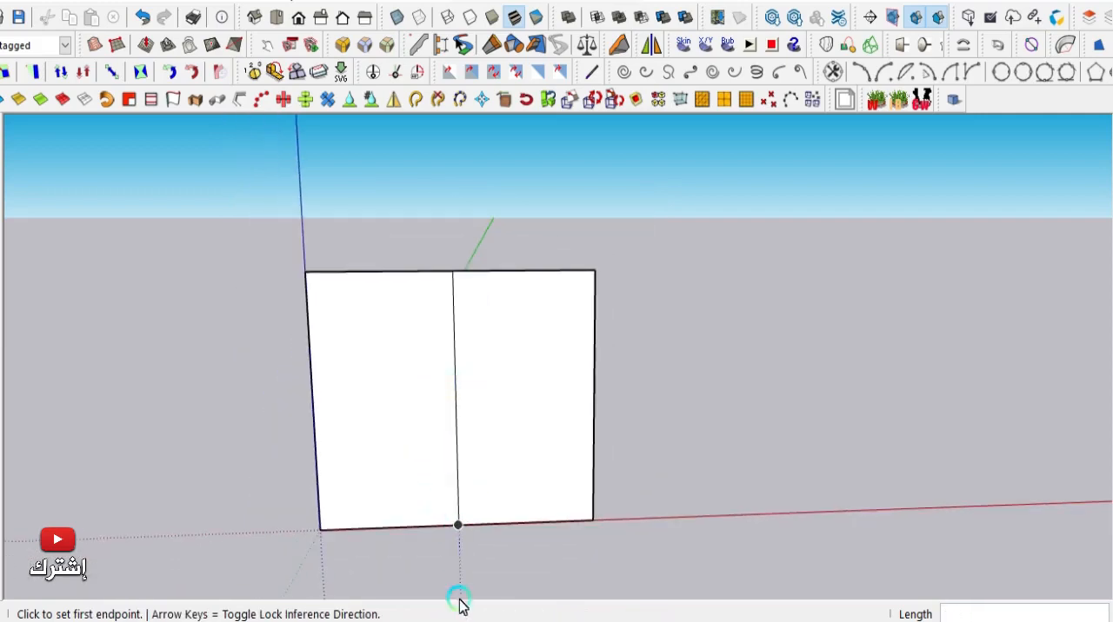
scroll(462, 559, up, 2)
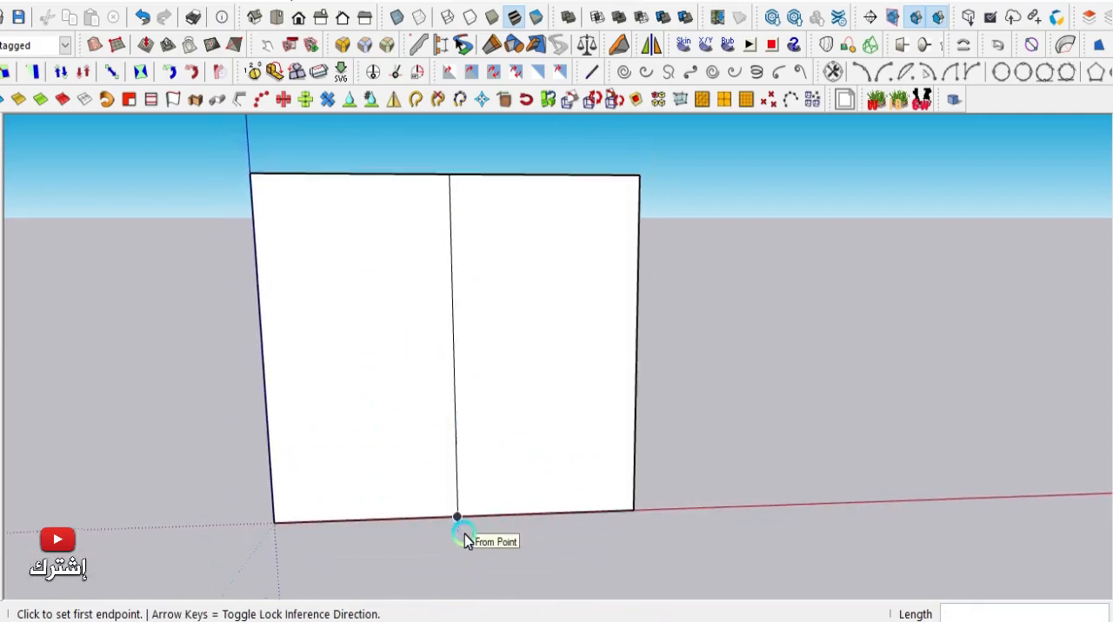
scroll(486, 467, up, 1)
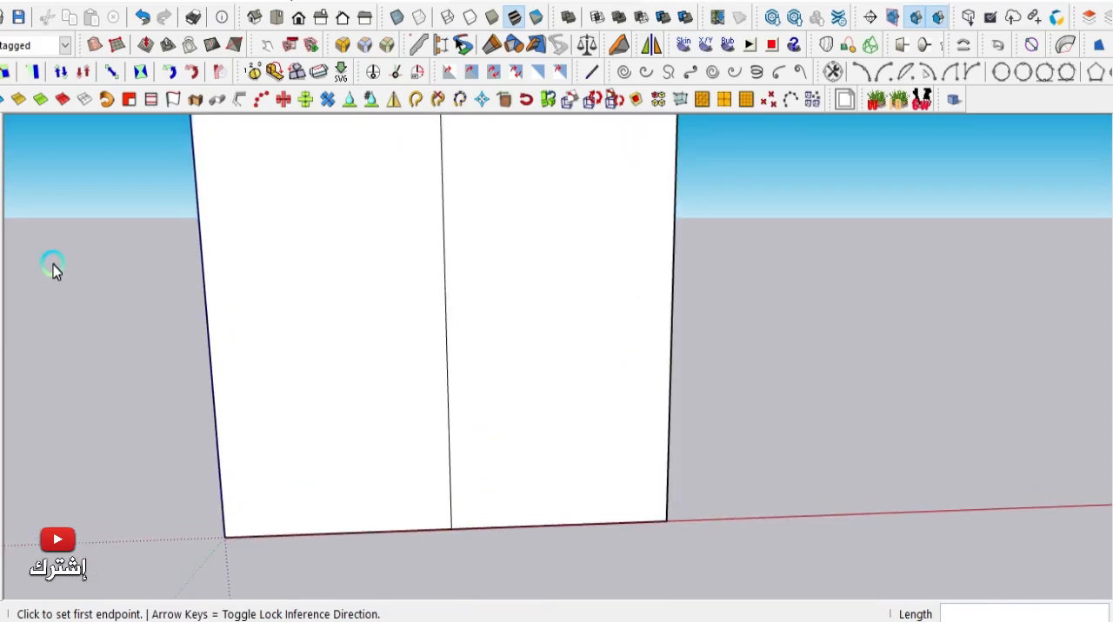
key(t)
click(505, 527)
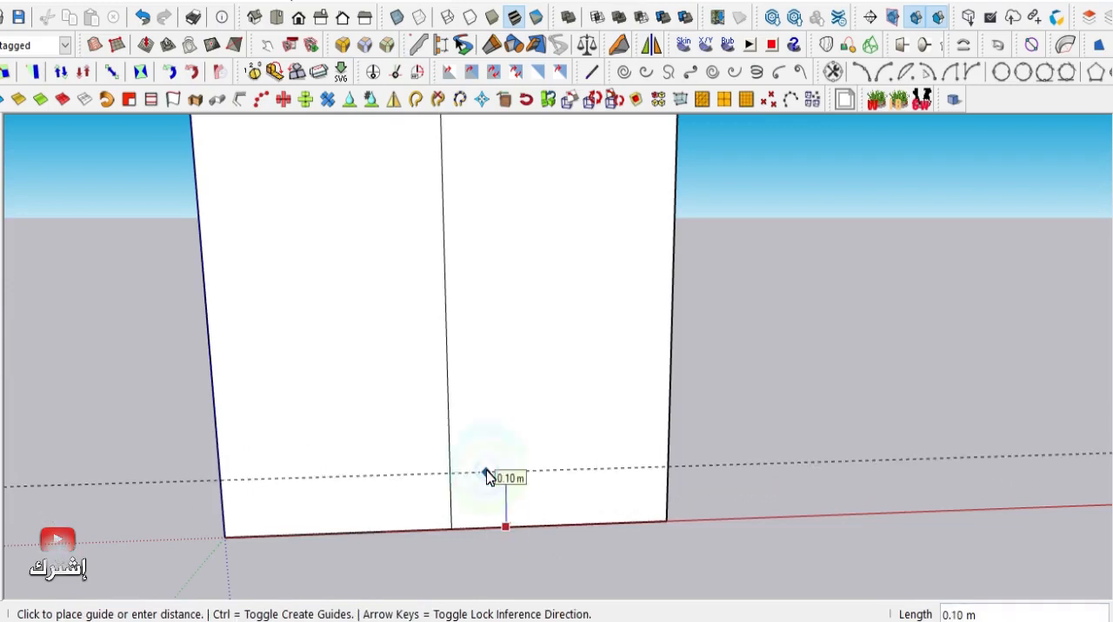
click(487, 474)
scroll(485, 526, up, 3)
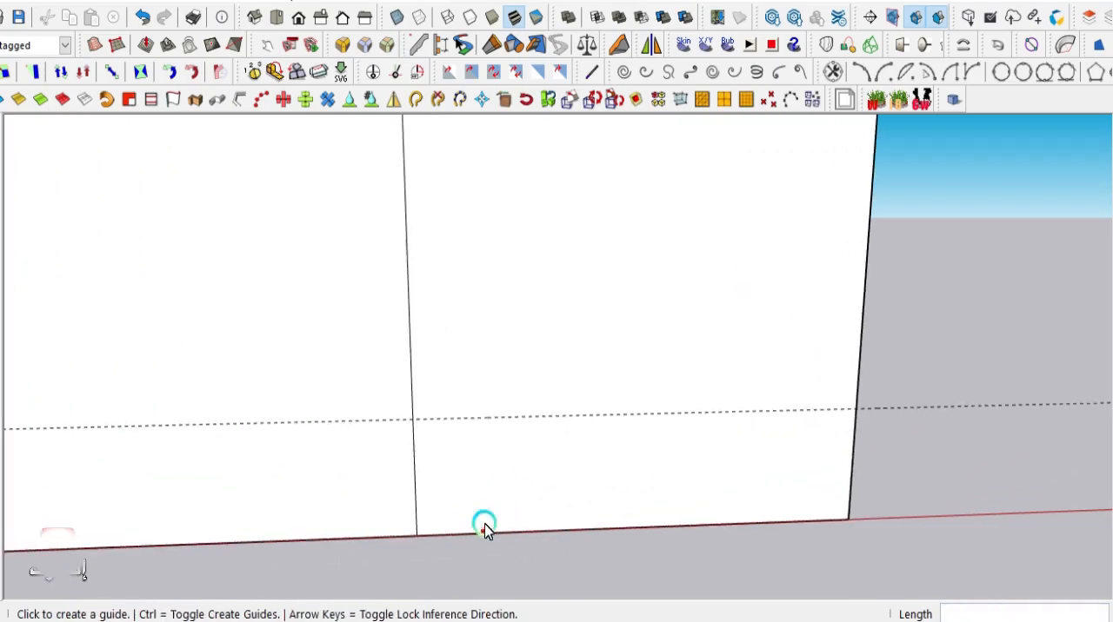
click(491, 418)
click(504, 464)
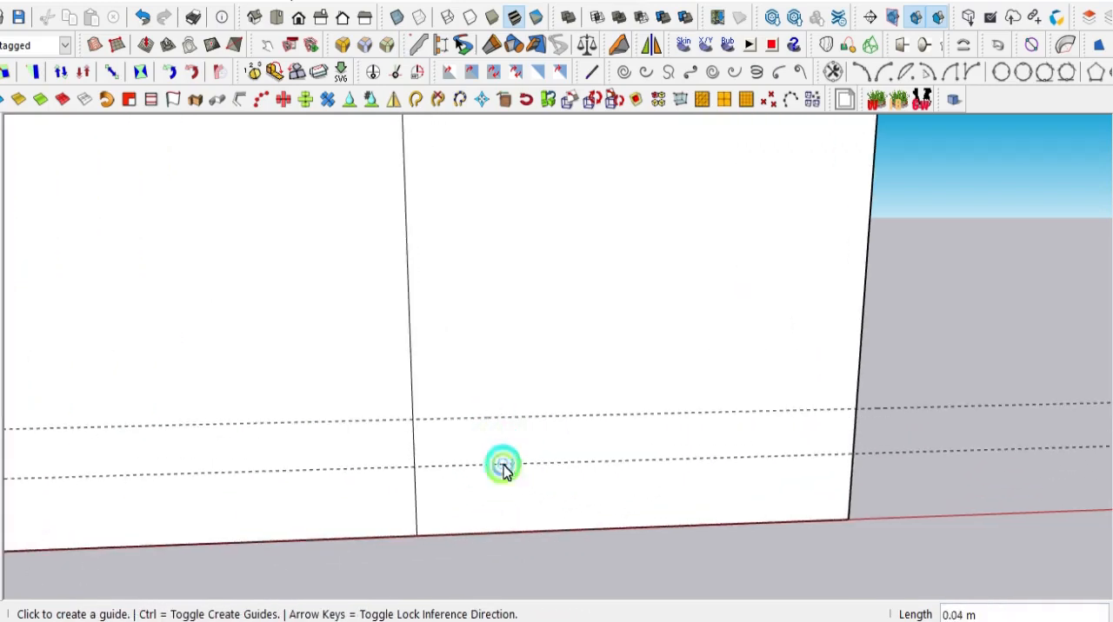
- Draw two horizontal lines along the guides, from the centre line to the face's right edge
scroll(426, 417, down, 2)
key(l)
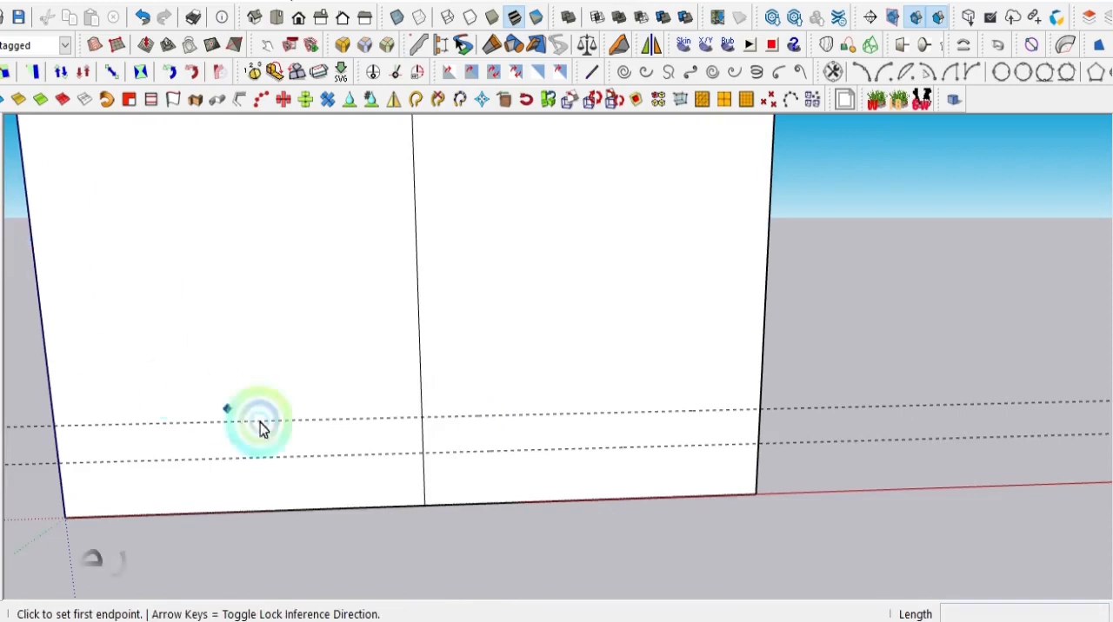
click(422, 418)
click(760, 410)
click(425, 454)
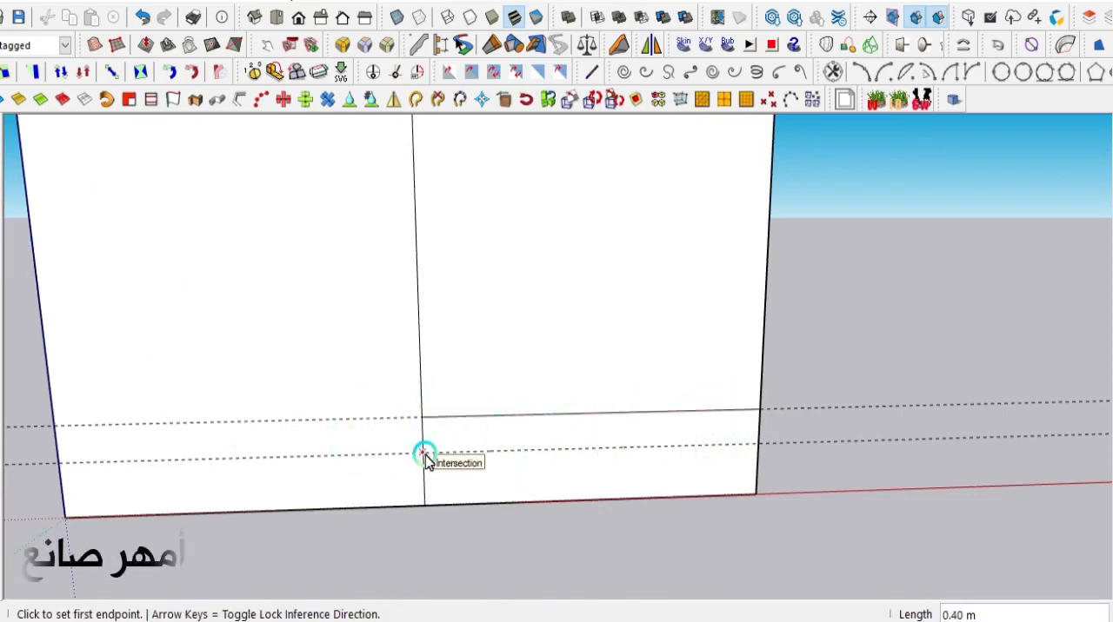
click(424, 454)
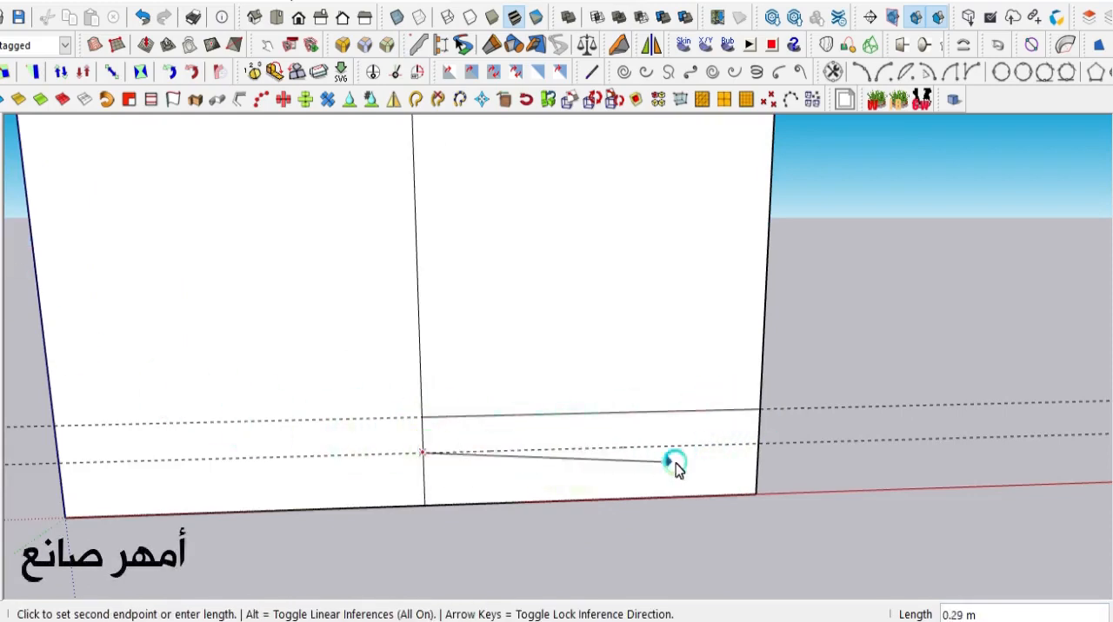
click(750, 446)
- Place a vertical guide about 0.10 m inside the right edge and draw a line along it from the upper horizontal line to the bottom edge
scroll(666, 418, up, 3)
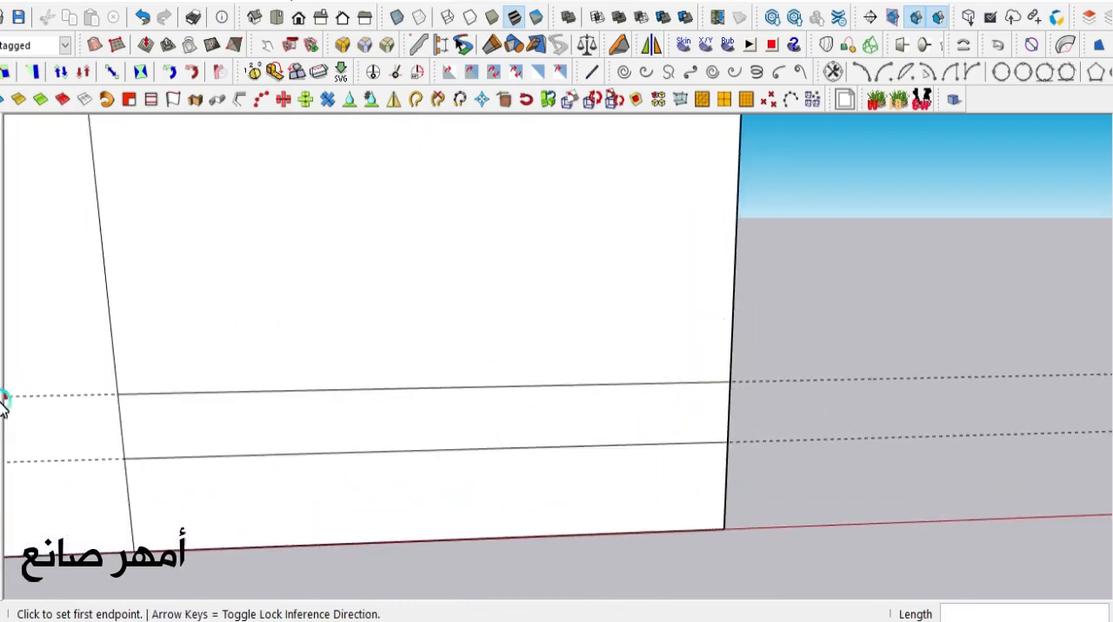
key(t)
click(730, 349)
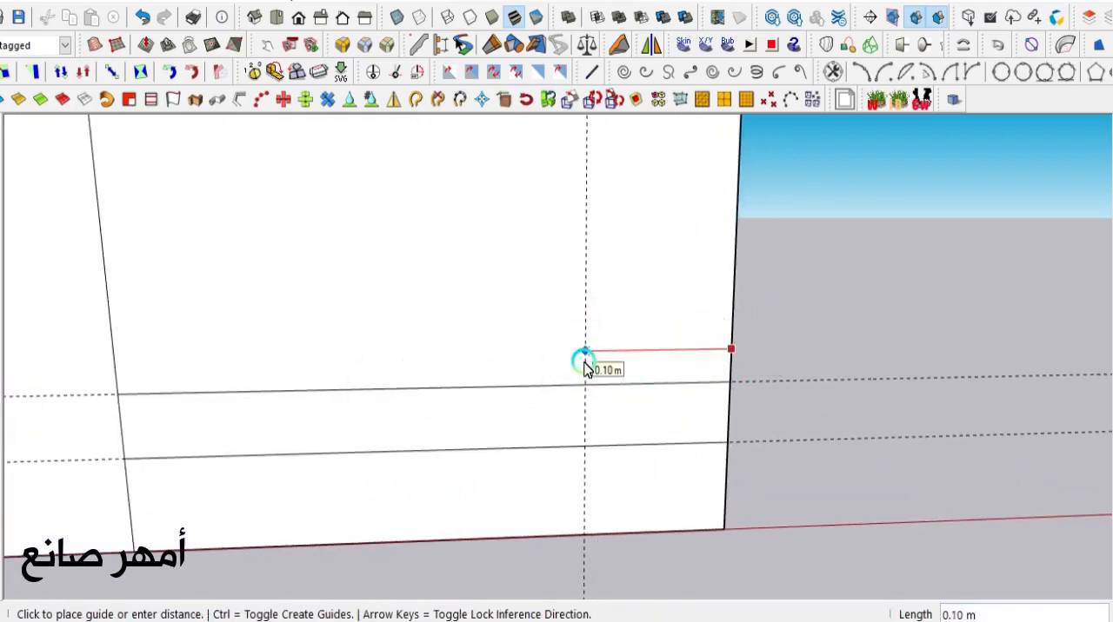
click(585, 367)
scroll(452, 362, down, 1)
key(l)
click(560, 379)
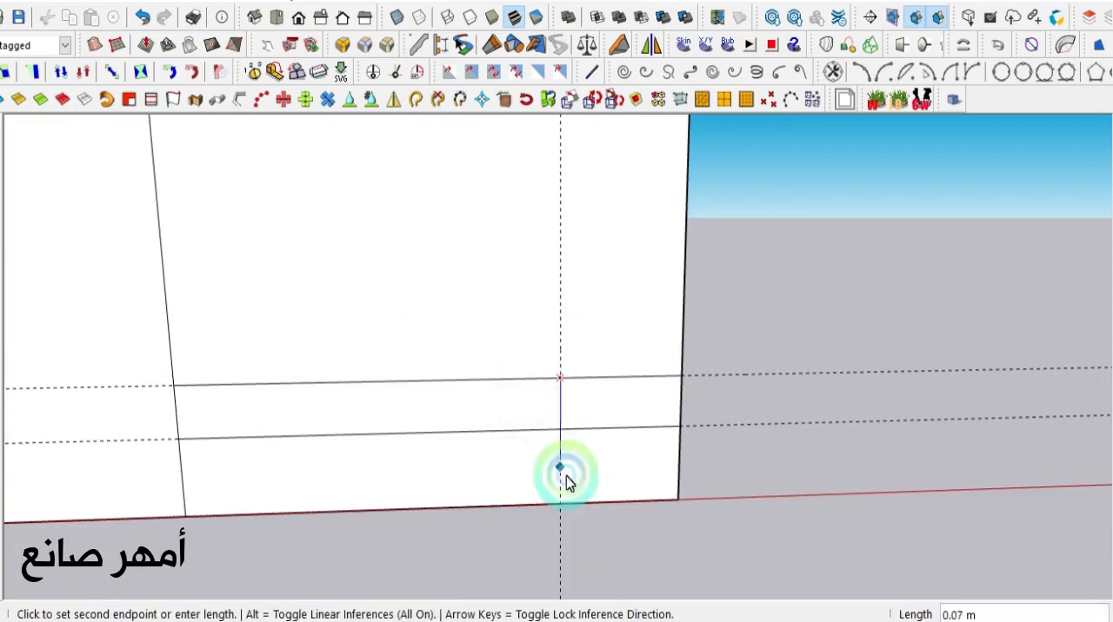
click(561, 506)
- Draw an arc from the midpoint of the lower line's right-hand segment to the face's bottom-right corner
scroll(640, 505, up, 2)
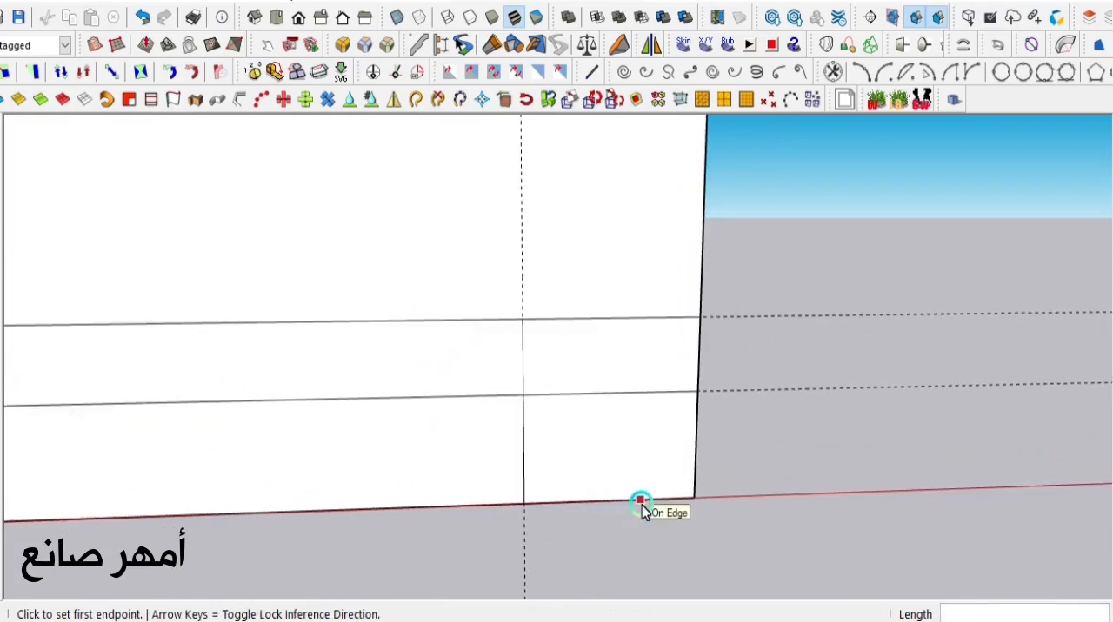
click(4, 274)
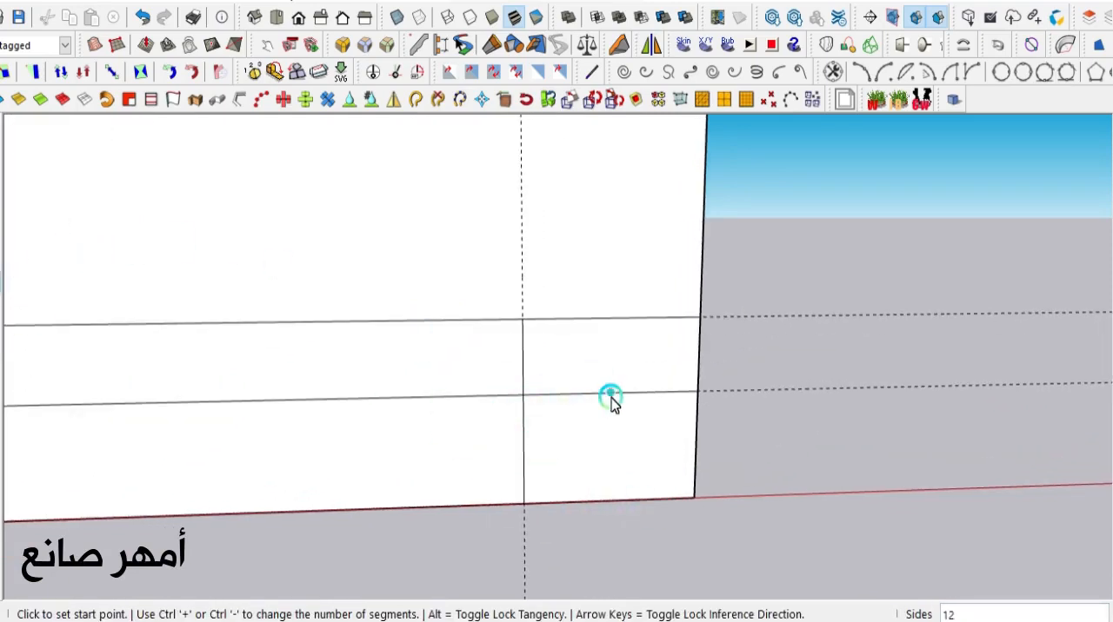
click(616, 397)
scroll(693, 492, up, 2)
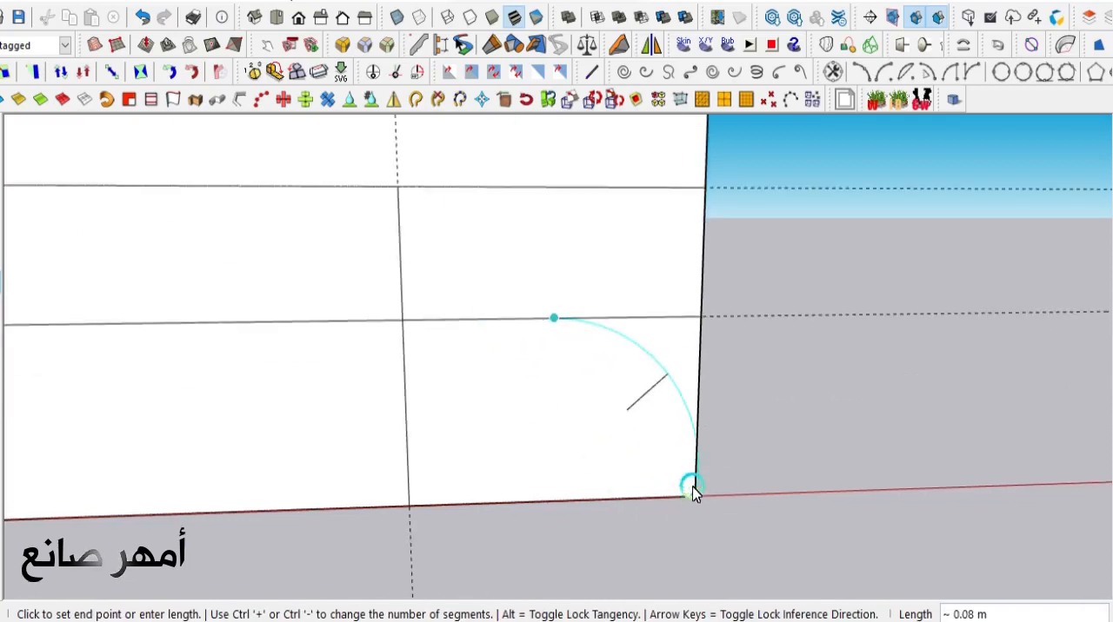
double_click(693, 493)
- Add three horizontal guides spaced about 0.01 m apart below the upper horizontal line
scroll(583, 430, down, 1)
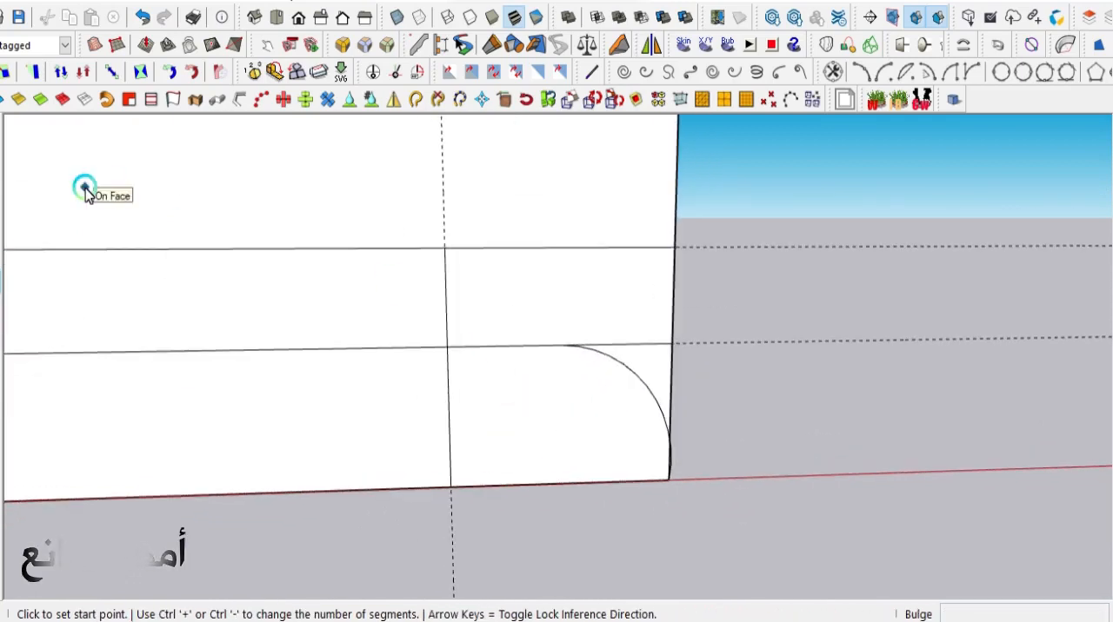
click(3, 390)
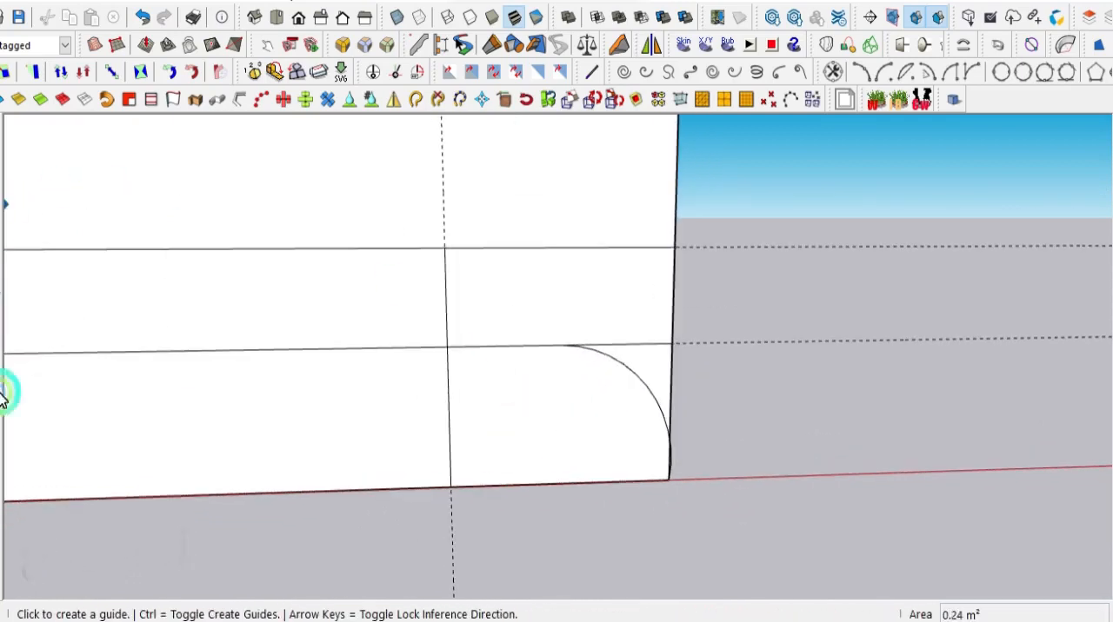
click(488, 249)
scroll(498, 271, up, 1)
click(499, 271)
click(461, 276)
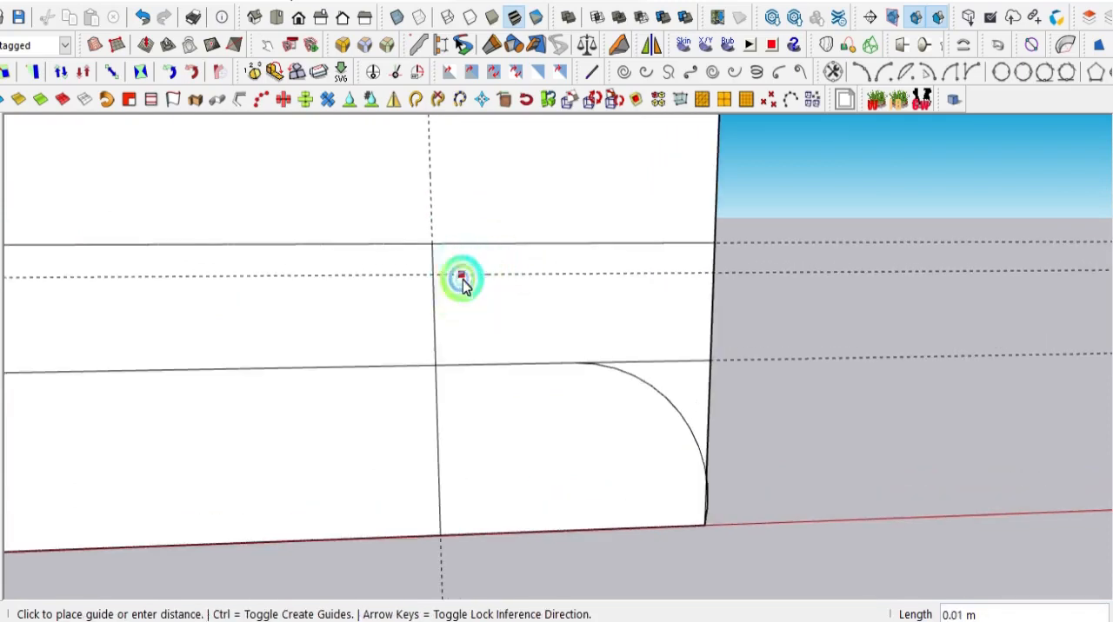
click(467, 304)
click(475, 306)
click(487, 339)
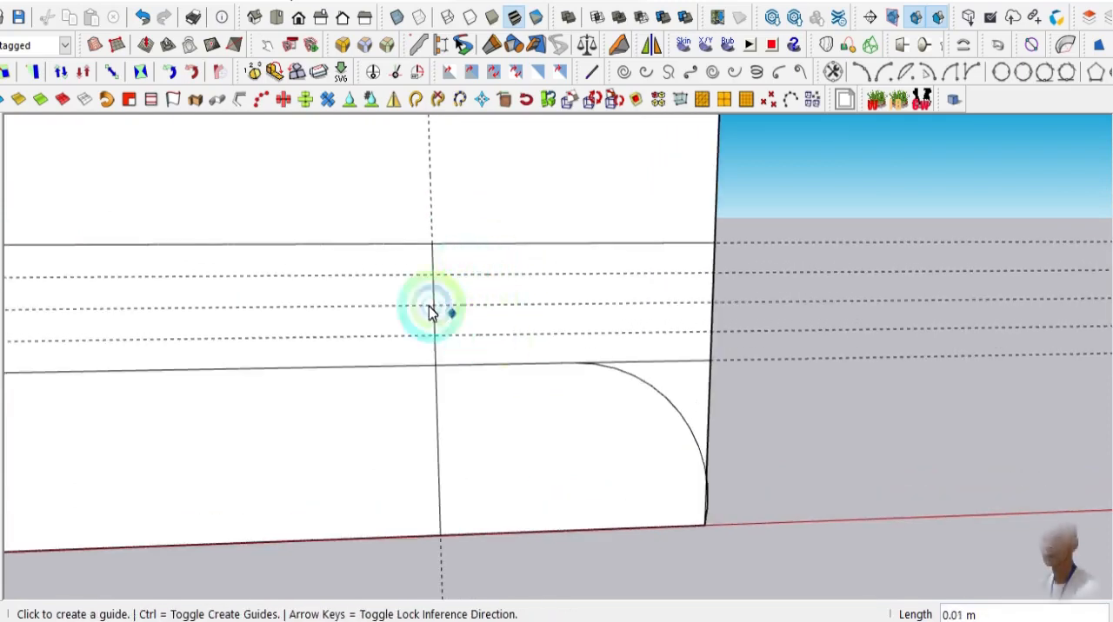
- Continue the profile from the large arc's upper end with two tangent arcs ending at the middle guide and the uppermost added guide
scroll(511, 356, up, 1)
scroll(511, 355, up, 1)
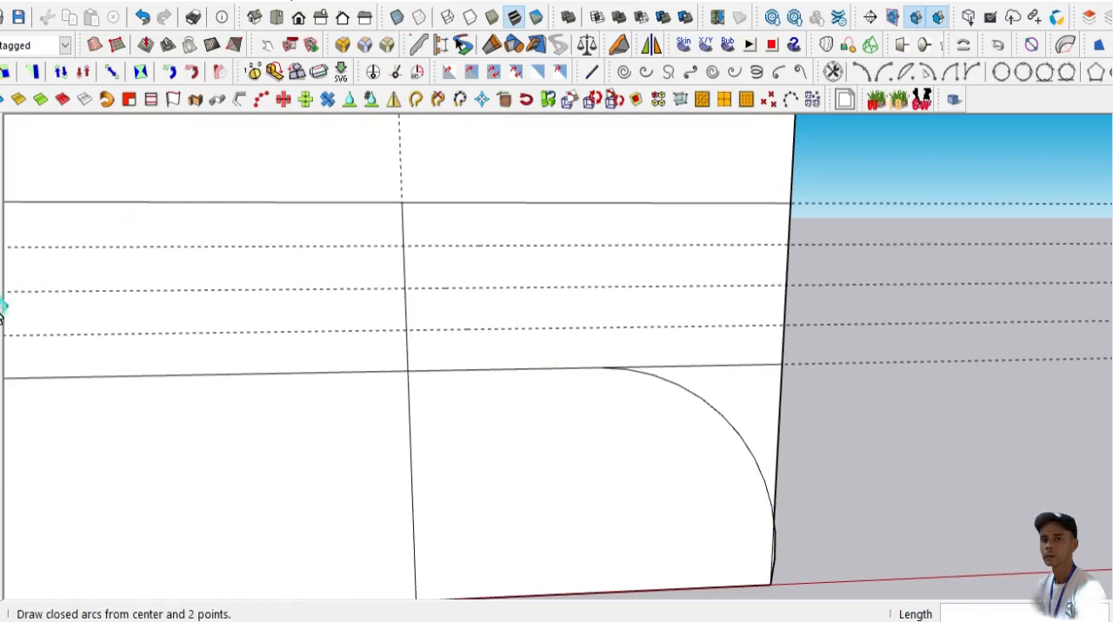
click(1, 283)
click(599, 367)
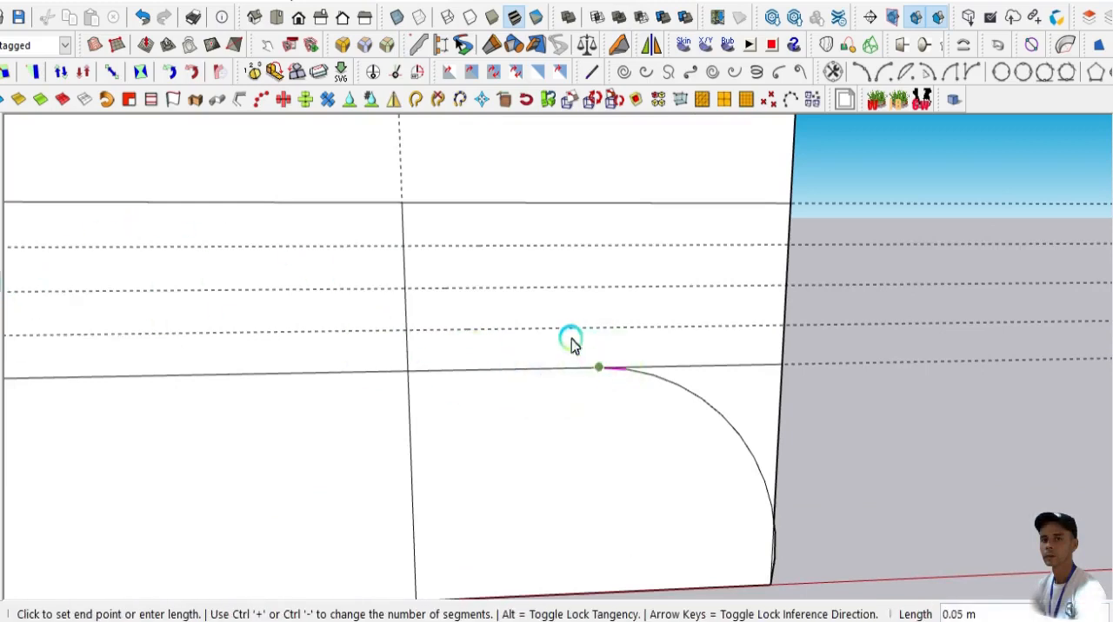
click(524, 289)
click(523, 286)
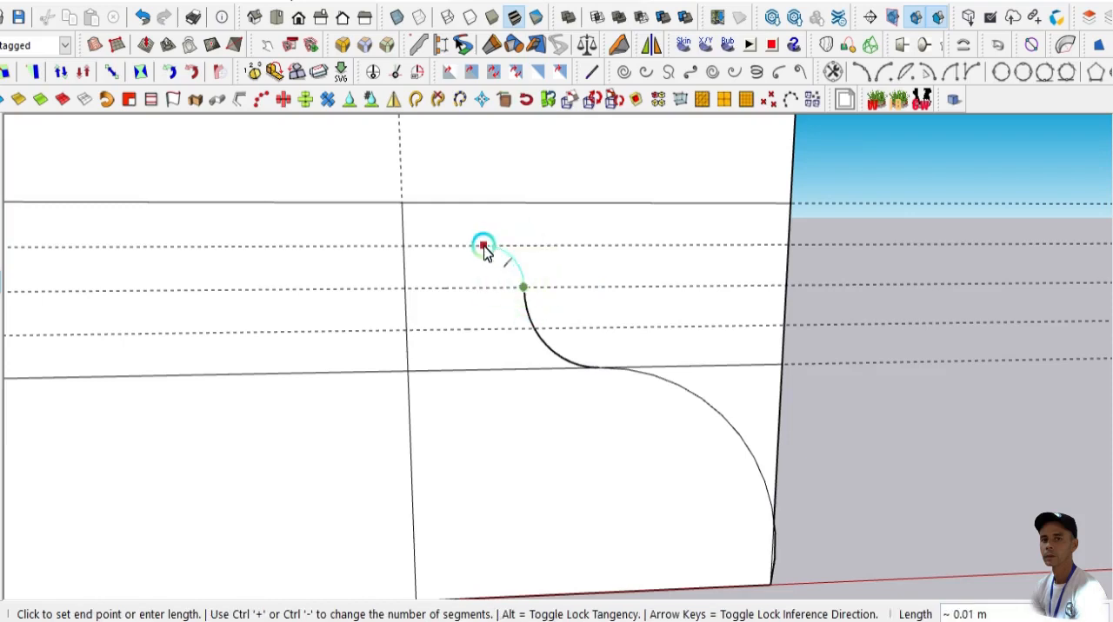
click(470, 247)
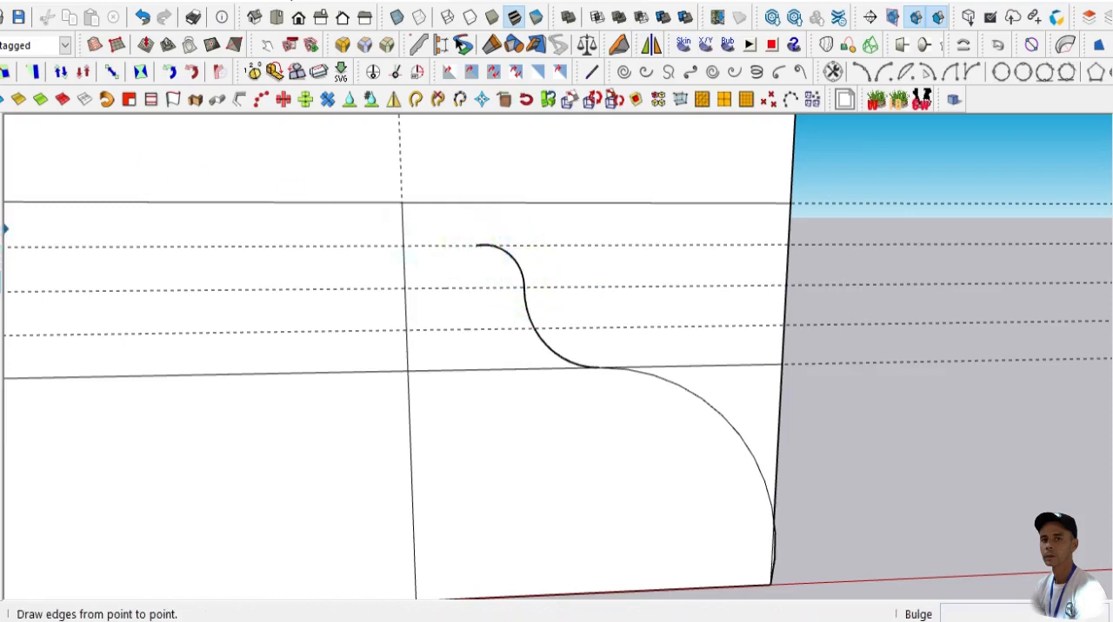
click(2, 229)
click(477, 246)
click(480, 202)
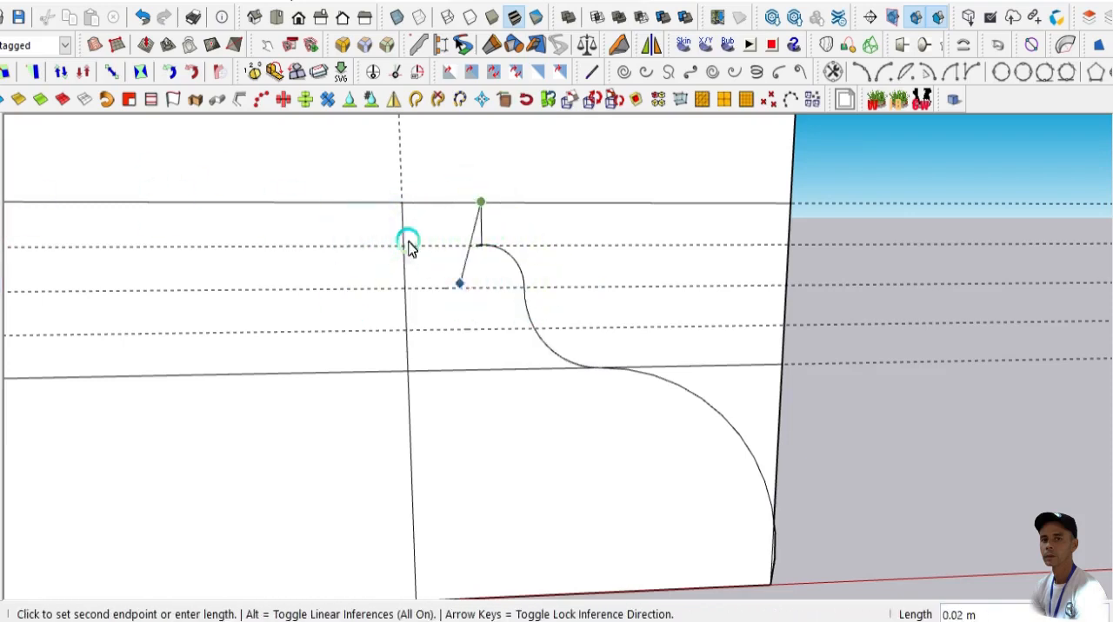
click(143, 19)
- Draw a vertical line about 0.01 m long from the small arc's end up to the upper horizontal line
scroll(472, 218, up, 8)
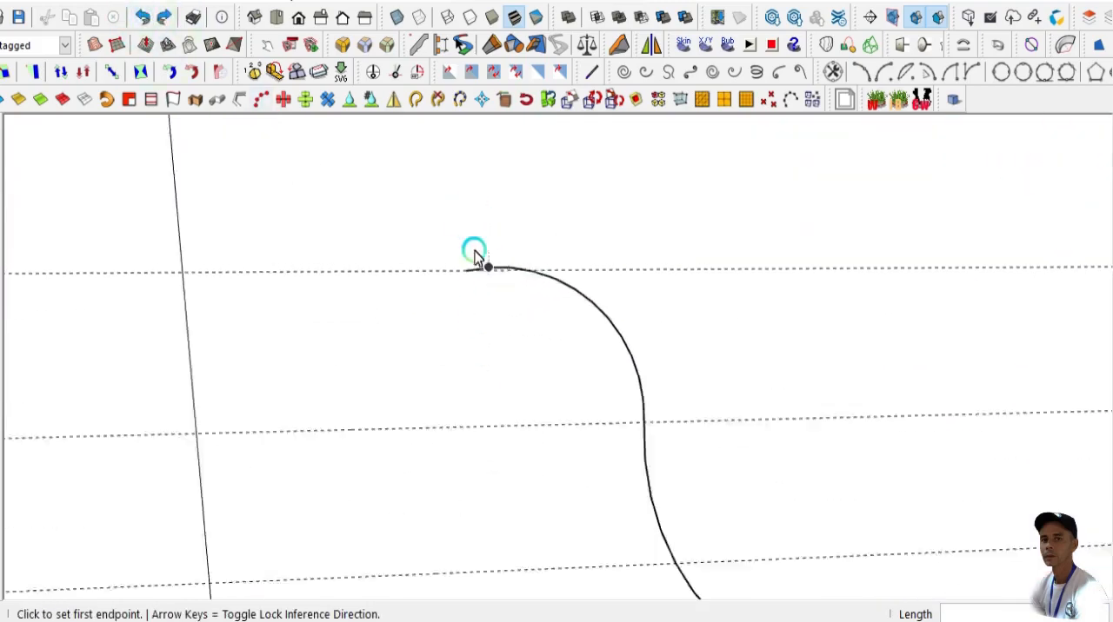
click(458, 287)
scroll(462, 288, down, 4)
click(461, 180)
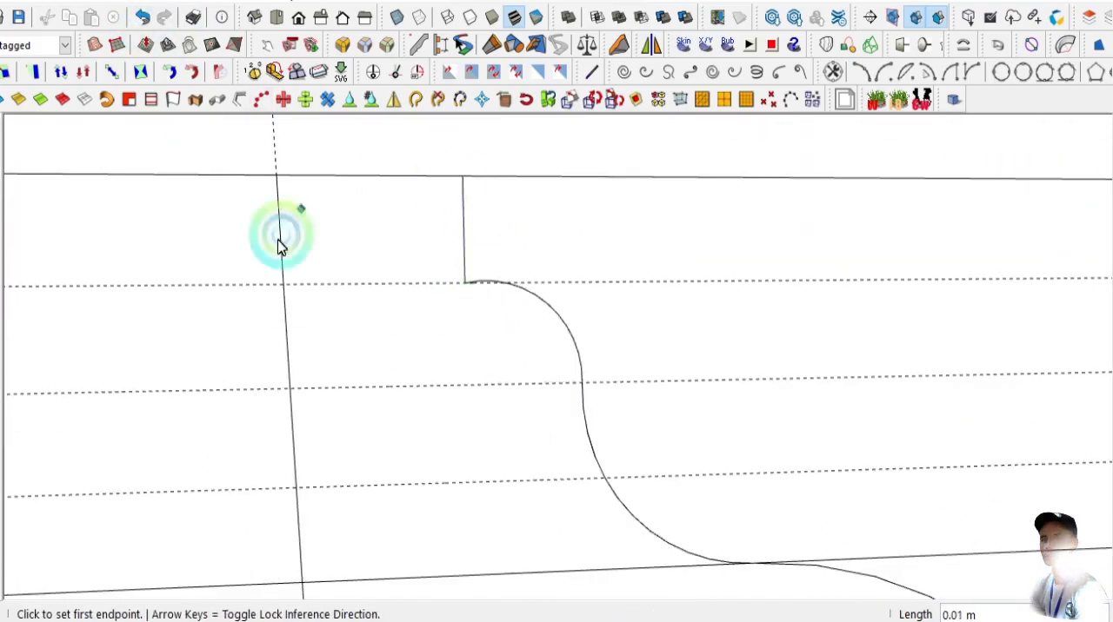
- Erase the horizontal guides and the leftover segments of both horizontal lines beside the curved molding profile
scroll(466, 328, down, 3)
scroll(463, 328, down, 3)
key(e)
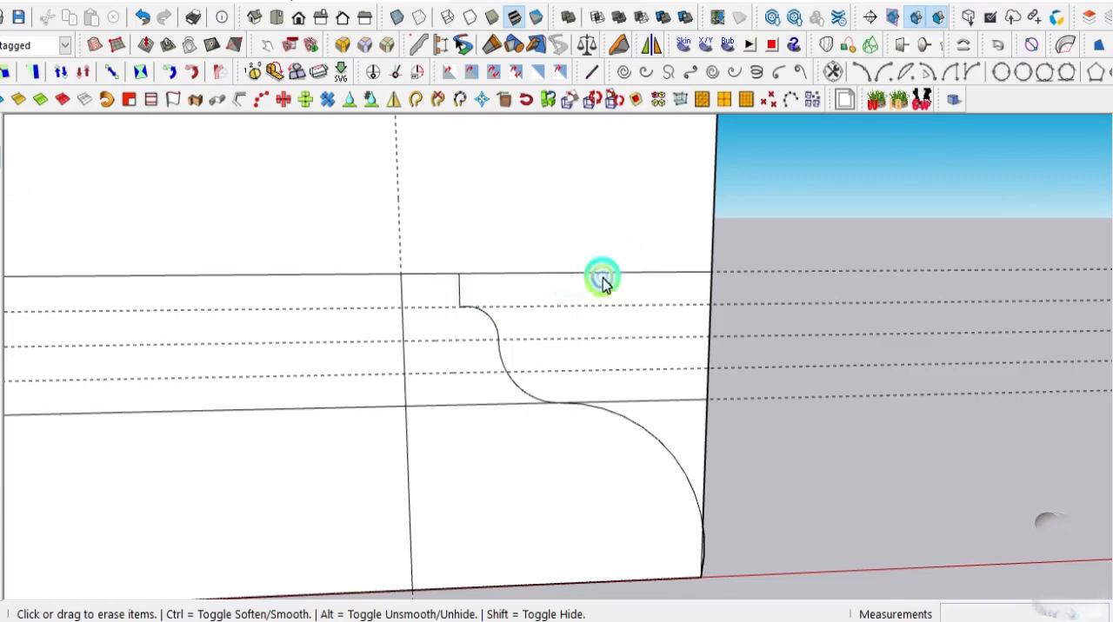
mouse_move(600, 278)
mouse_down()
mouse_move(664, 410)
mouse_move(643, 400)
mouse_up()
scroll(609, 378, down, 1)
scroll(512, 374, up, 2)
scroll(574, 429, down, 4)
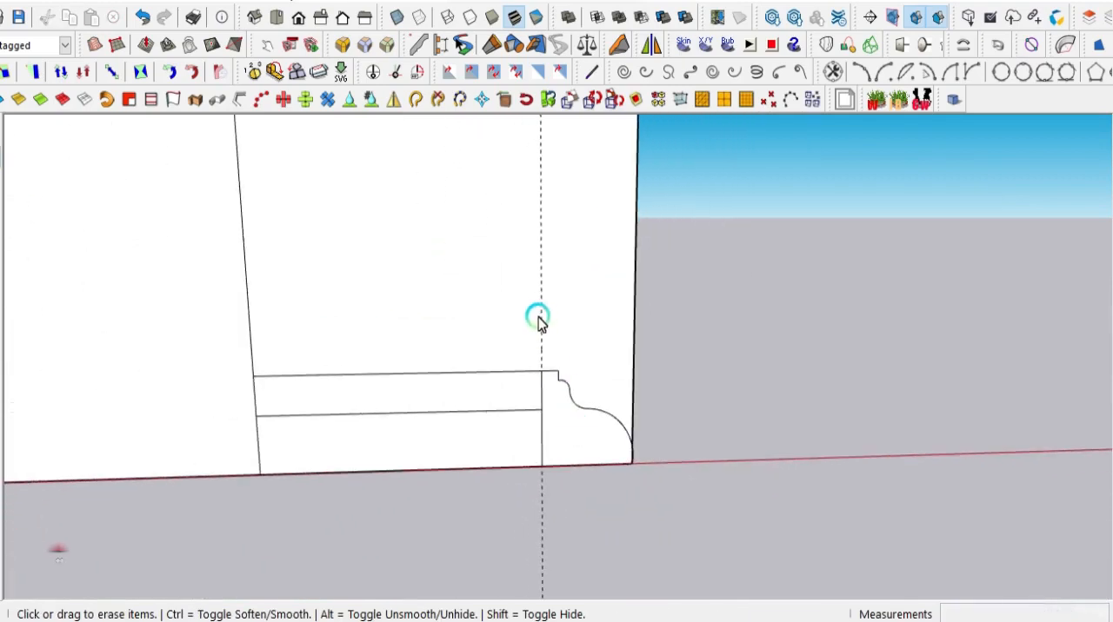
scroll(539, 318, up, 1)
scroll(536, 392, down, 3)
scroll(531, 423, up, 4)
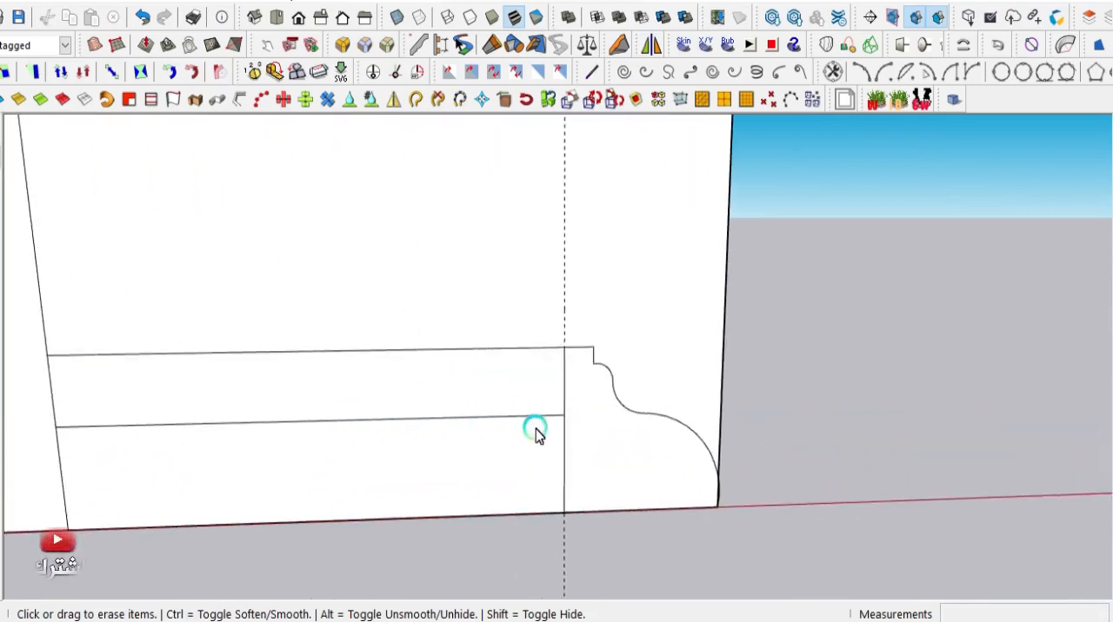
- Draw an arc from the vertical line's base to the lower horizontal line, about 0.11 m across and tangent to that line
scroll(534, 432, up, 1)
key(a)
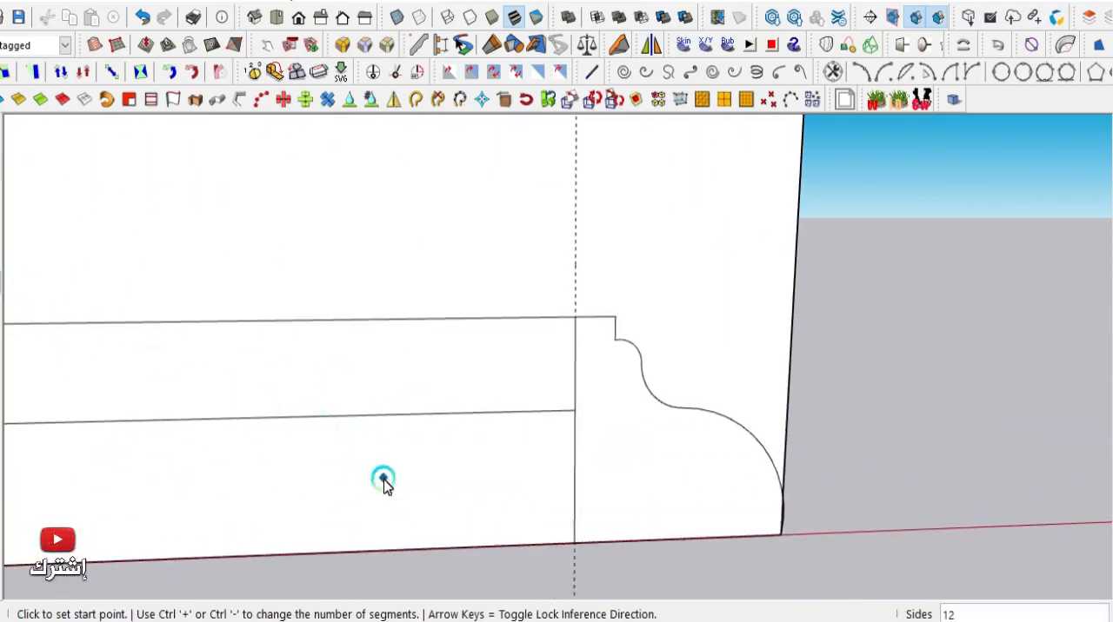
click(568, 538)
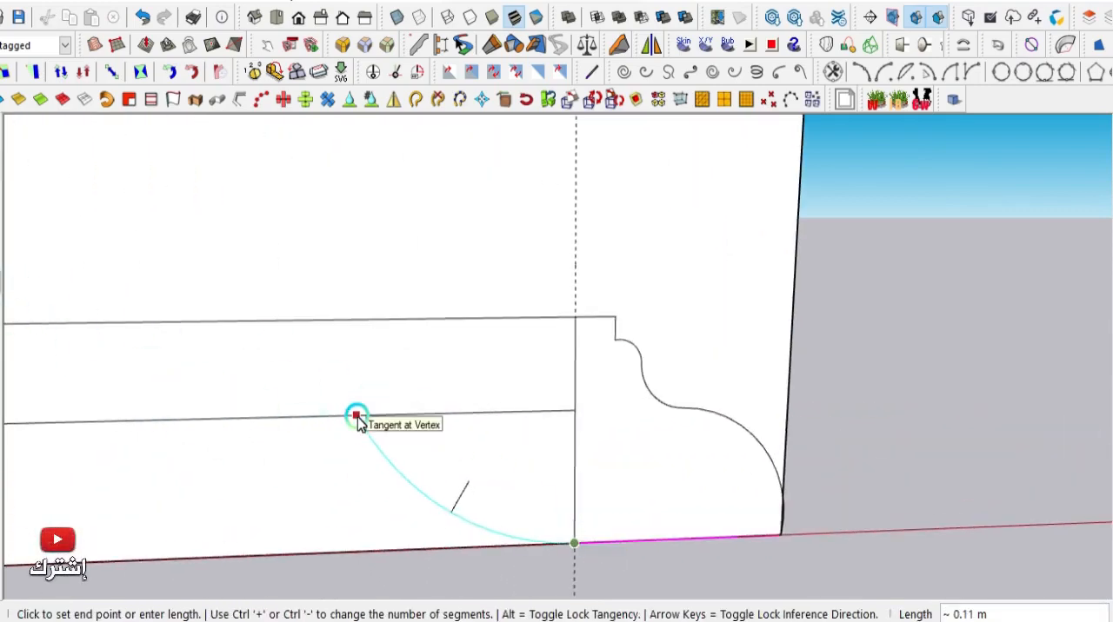
scroll(358, 419, down, 2)
scroll(380, 427, up, 2)
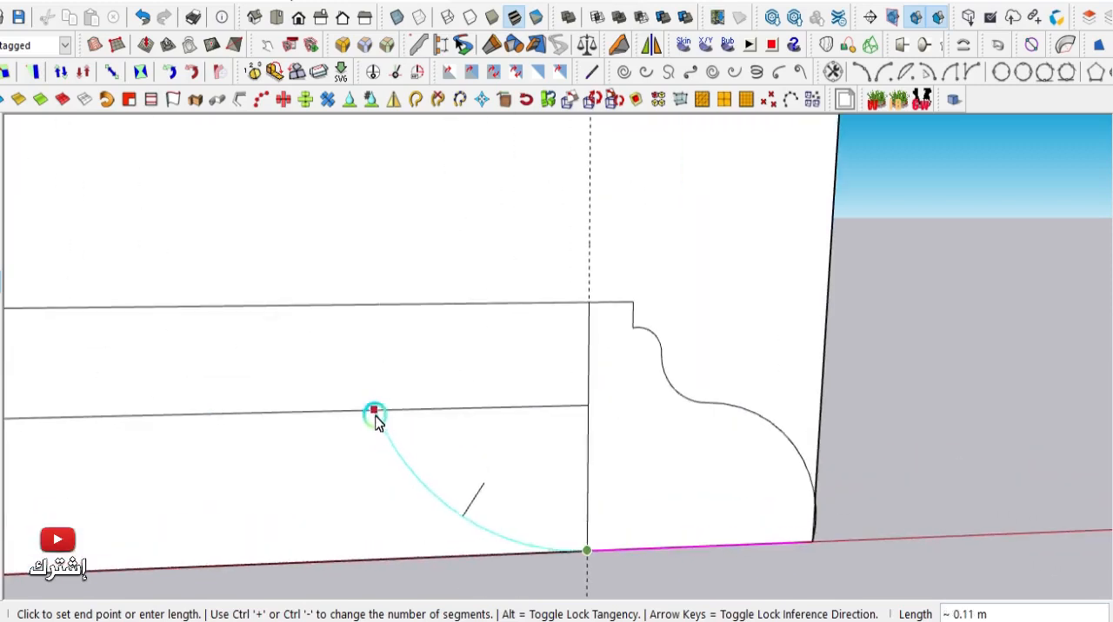
click(373, 411)
scroll(452, 434, down, 2)
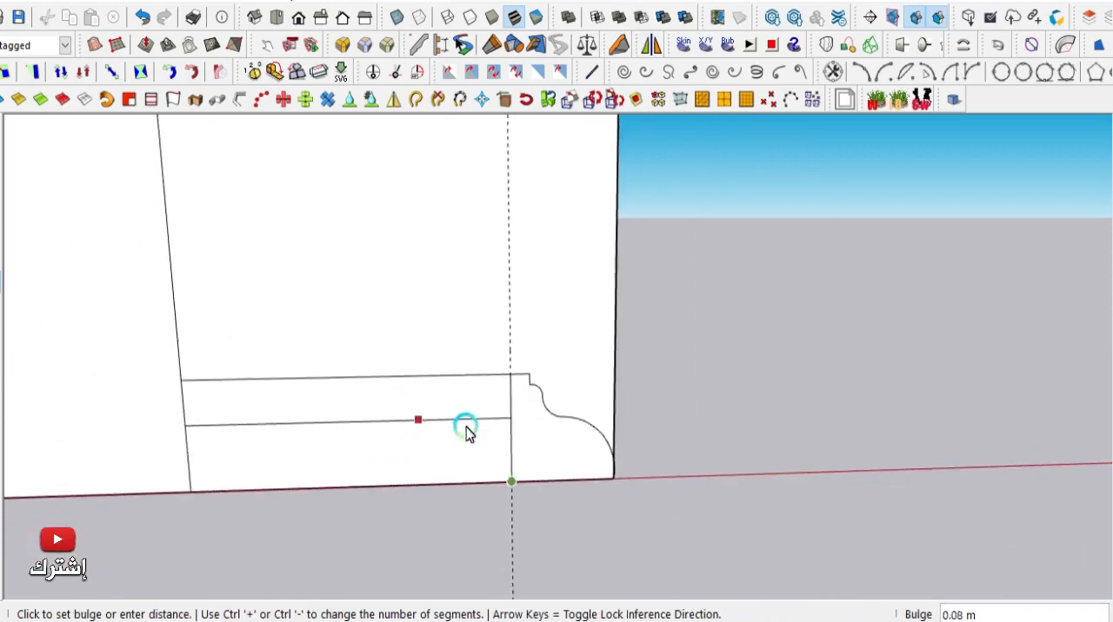
scroll(464, 430, up, 3)
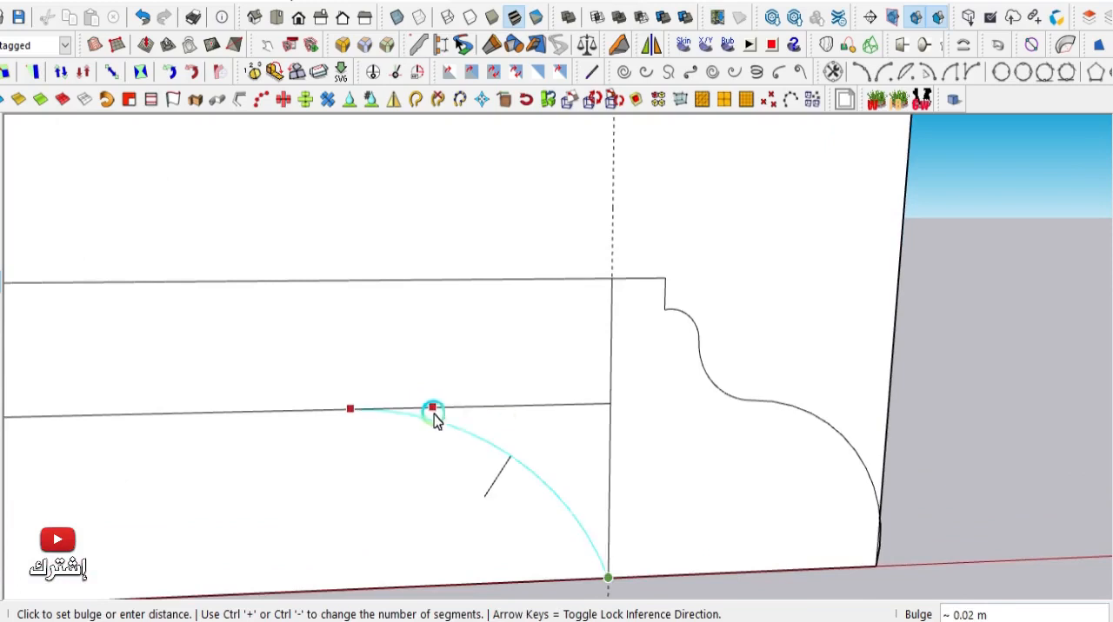
scroll(442, 421, up, 1)
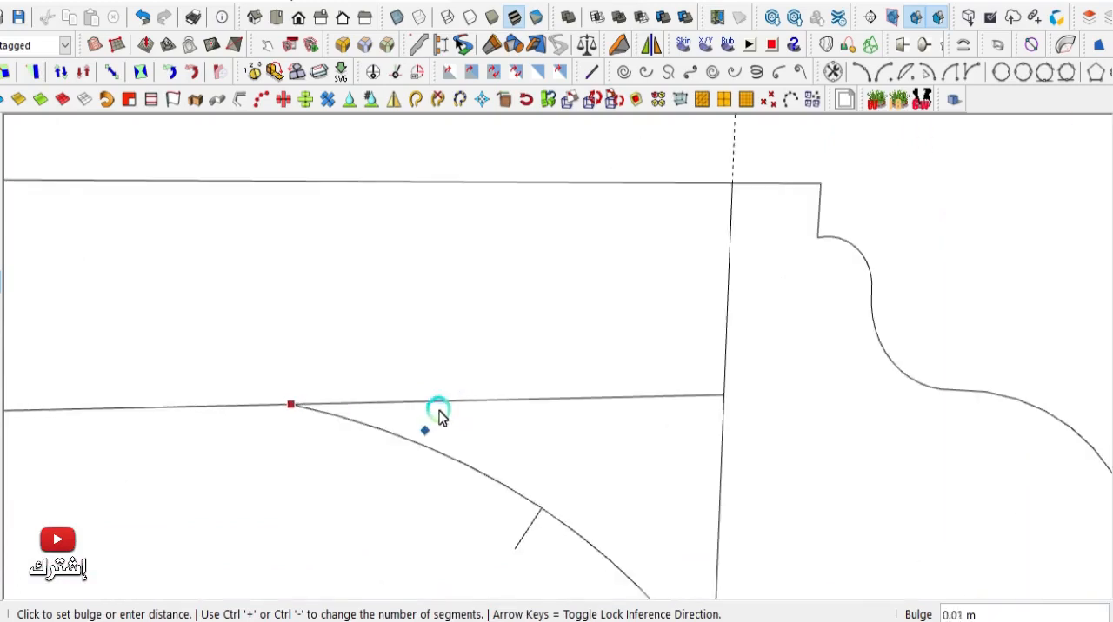
click(435, 405)
scroll(436, 405, down, 4)
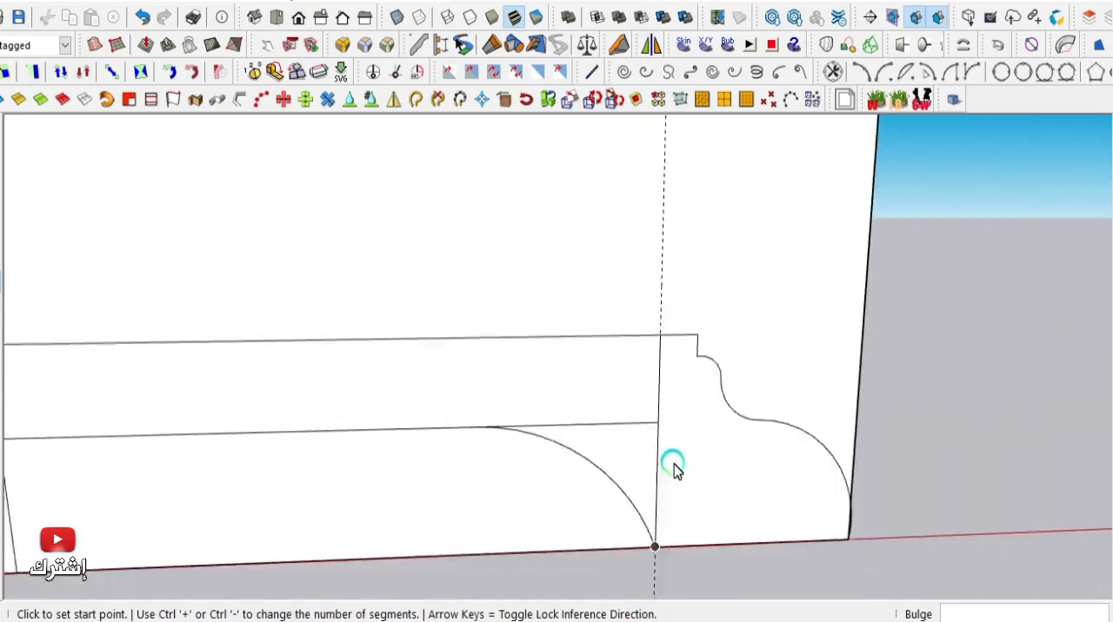
- Erase the horizontal segment above the new arc together with the vertical line and its dashed guide
scroll(514, 472, up, 1)
click(0, 157)
click(681, 438)
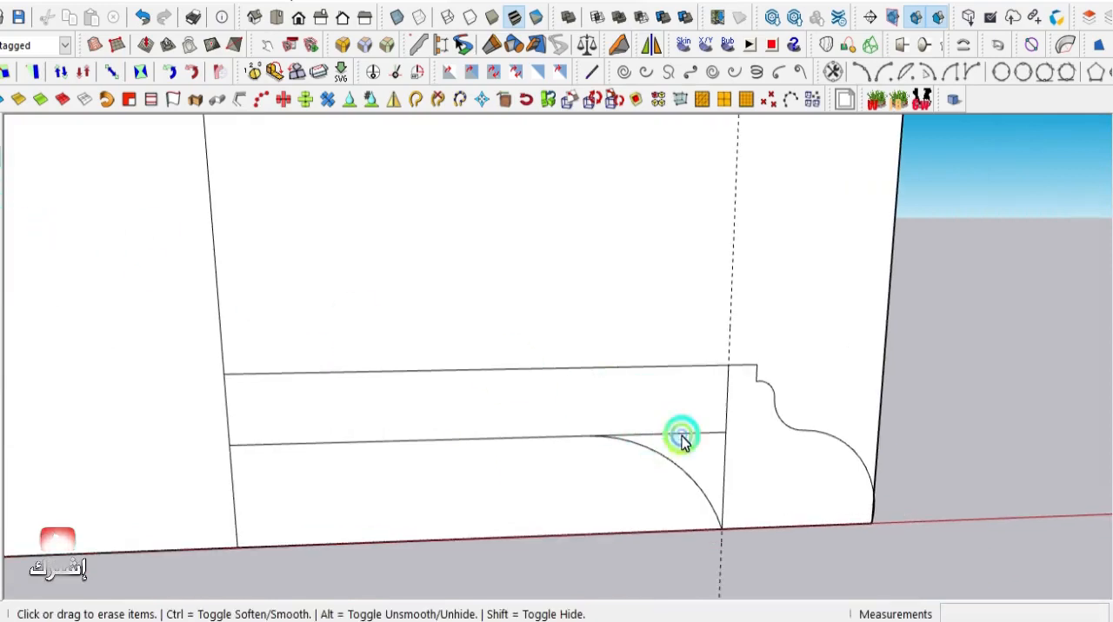
click(726, 466)
- Add a vertical guide parallel to the face's vertical center line, on the molding side, undoing and redoing it once
scroll(643, 462, down, 4)
scroll(711, 391, down, 4)
scroll(710, 390, up, 1)
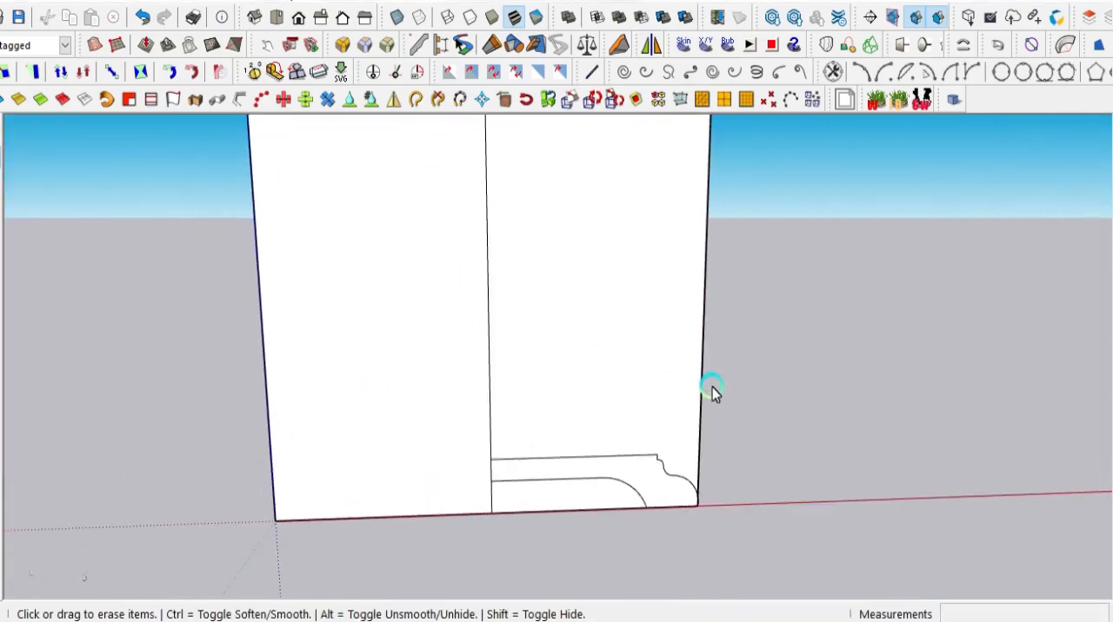
scroll(693, 385, down, 1)
scroll(571, 200, up, 1)
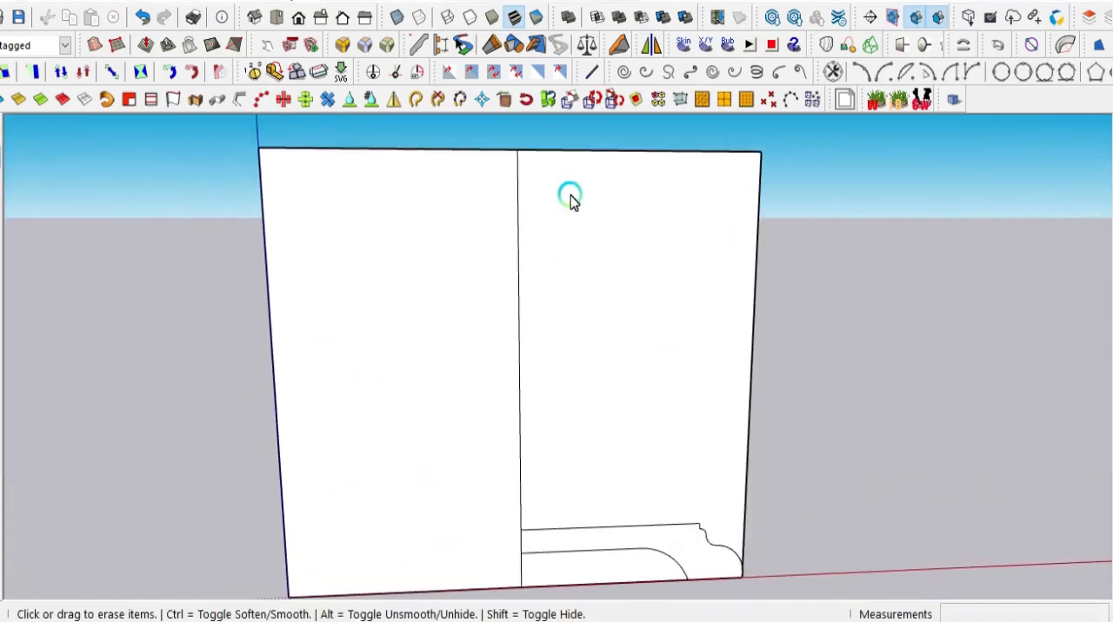
scroll(572, 200, down, 2)
scroll(552, 423, up, 1)
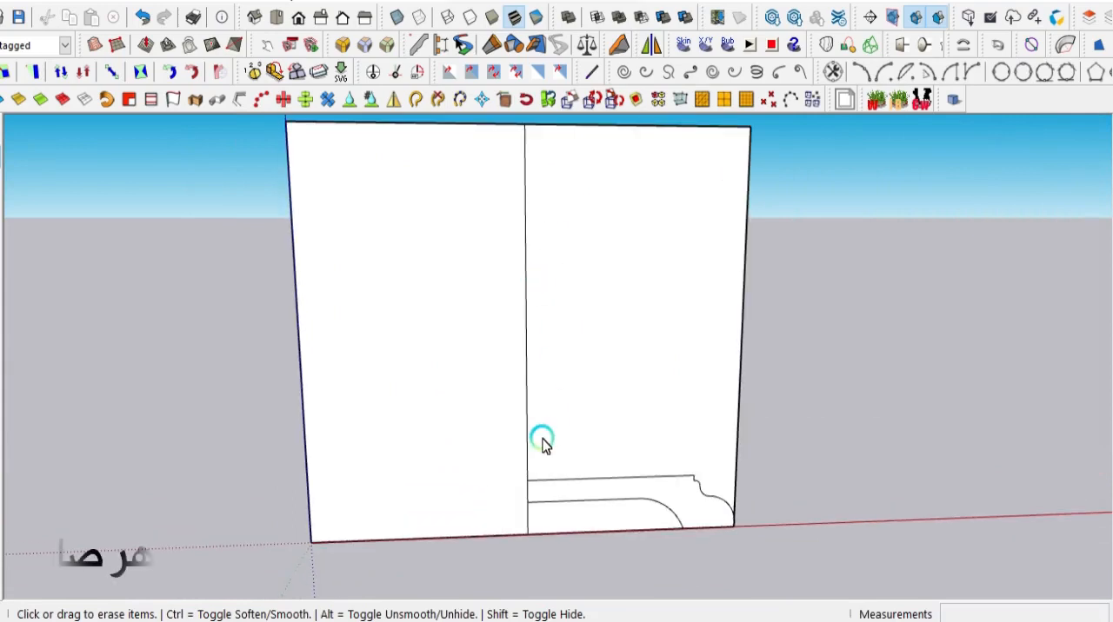
scroll(555, 477, up, 3)
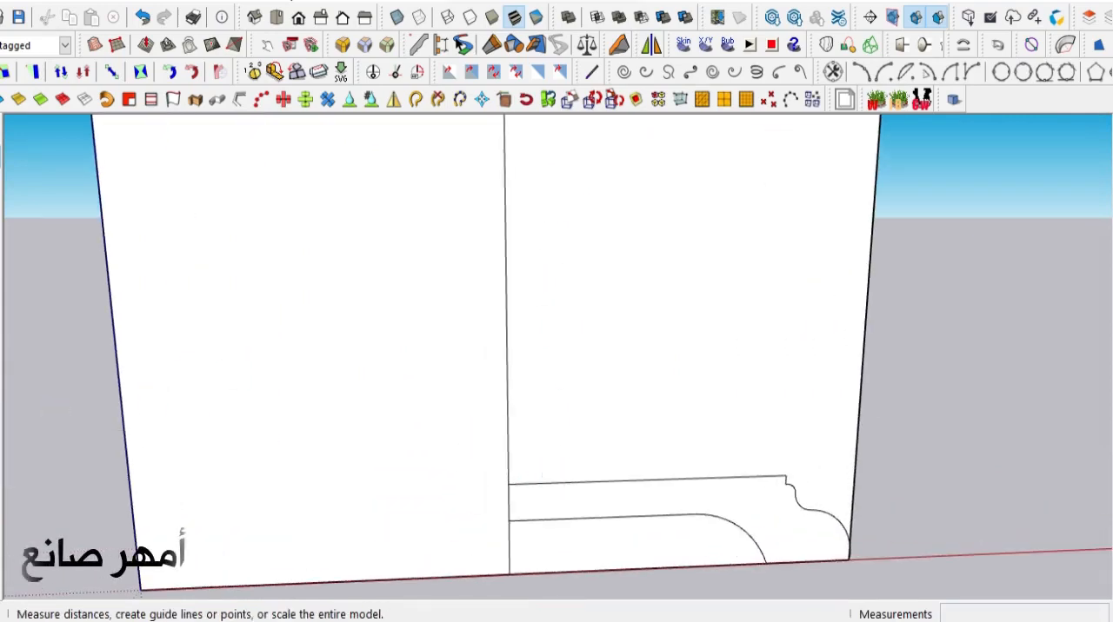
click(0, 409)
click(507, 400)
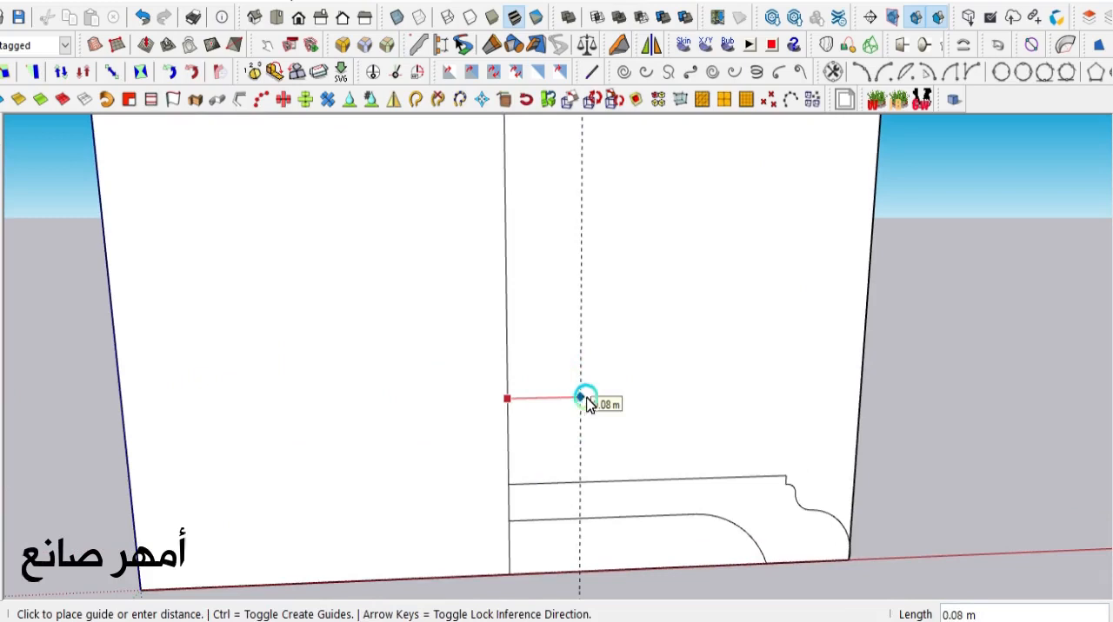
click(597, 400)
scroll(518, 435, down, 3)
scroll(554, 239, up, 4)
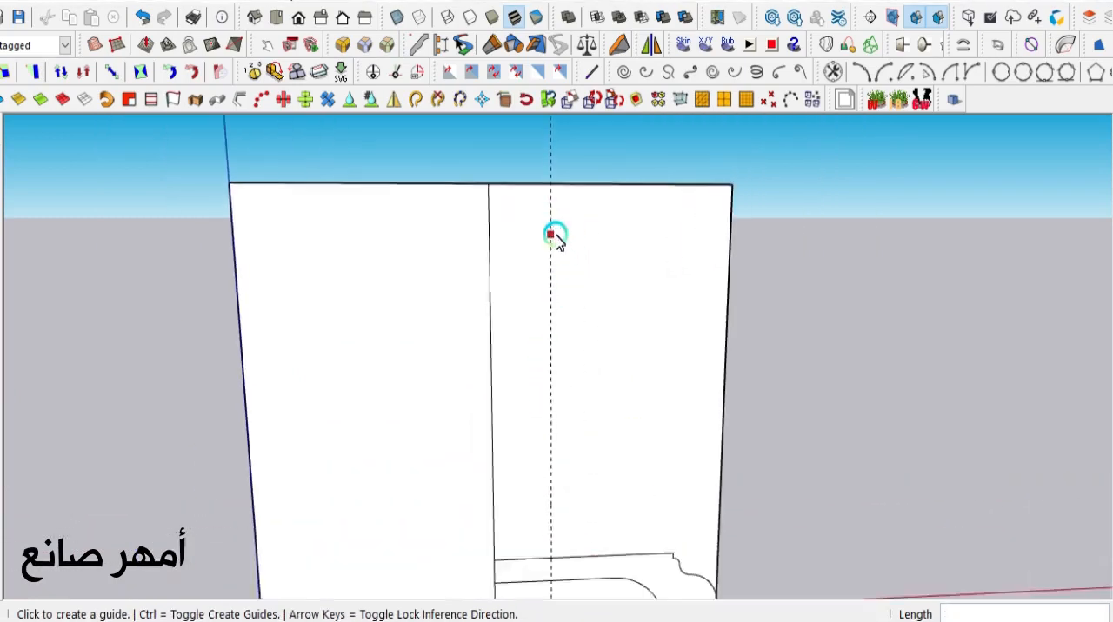
click(142, 17)
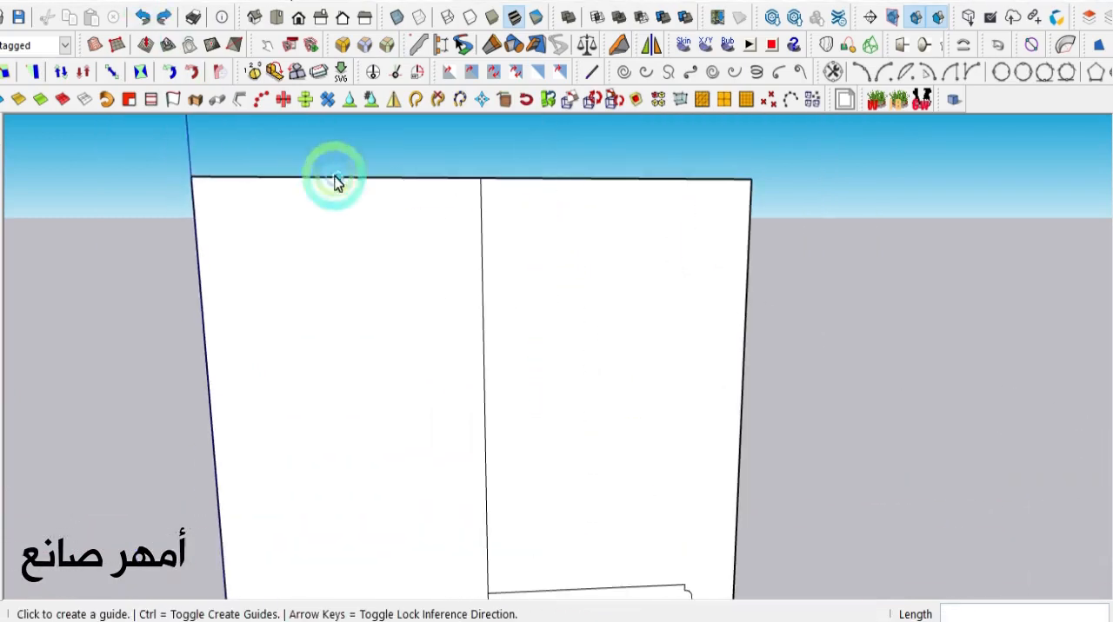
click(166, 16)
- Add a second vertical guide about 0.05 m from the first, toward the face's outer edge
click(551, 249)
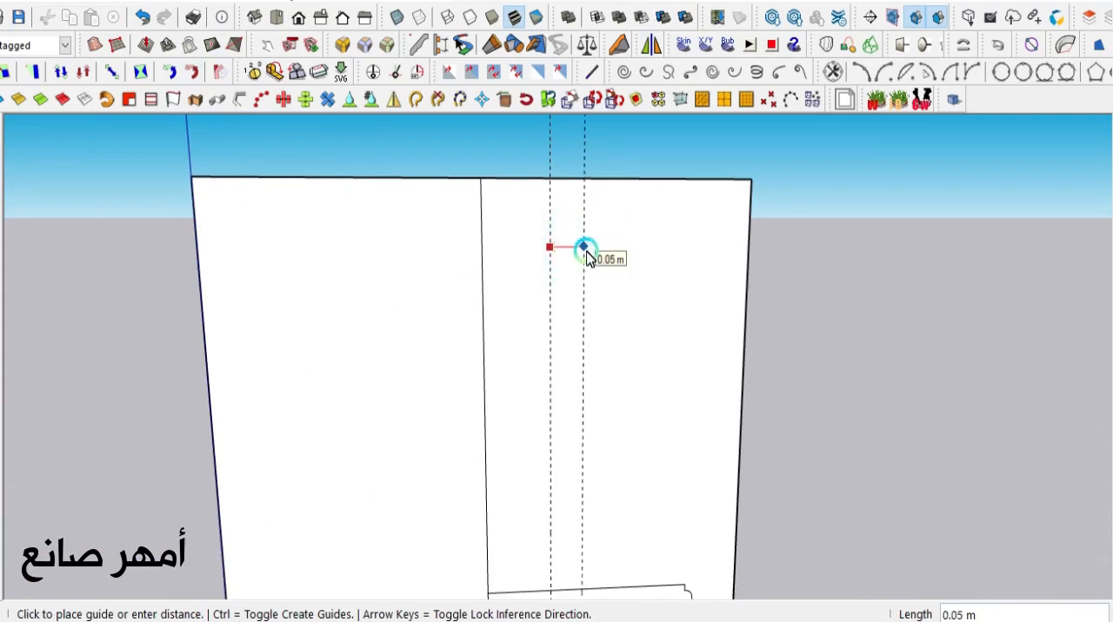
click(586, 252)
scroll(586, 250, down, 2)
scroll(527, 422, up, 2)
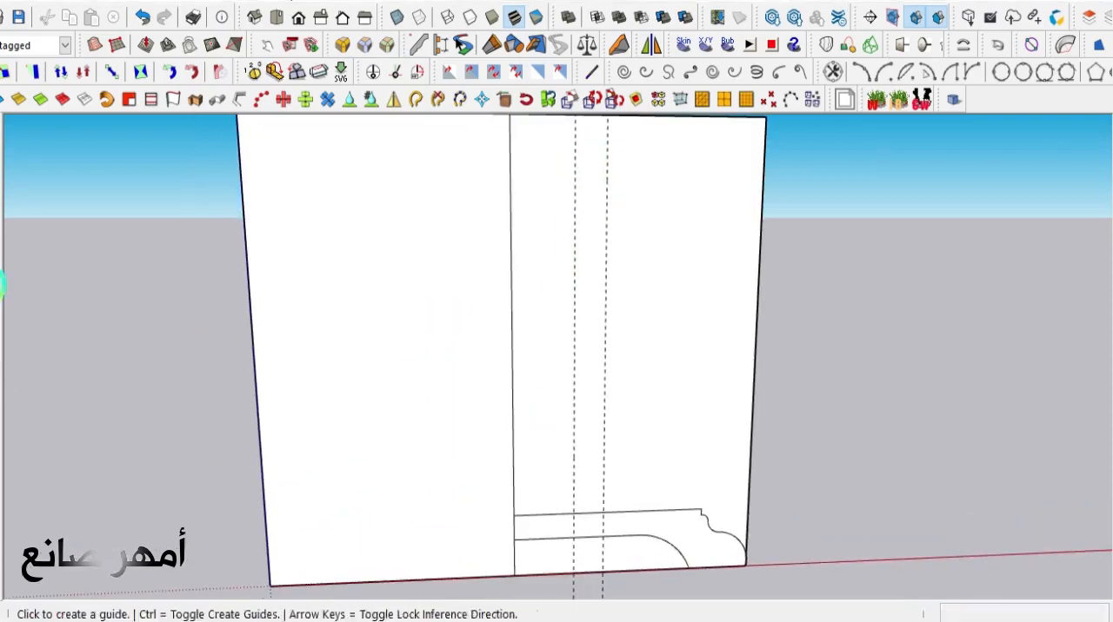
- Draw an arc from the first guide's crossing with the upper molding line to the face's top edge, with a bulge of about 0.03 m
click(0, 284)
scroll(344, 522, down, 2)
scroll(493, 521, up, 2)
click(493, 546)
scroll(496, 544, down, 3)
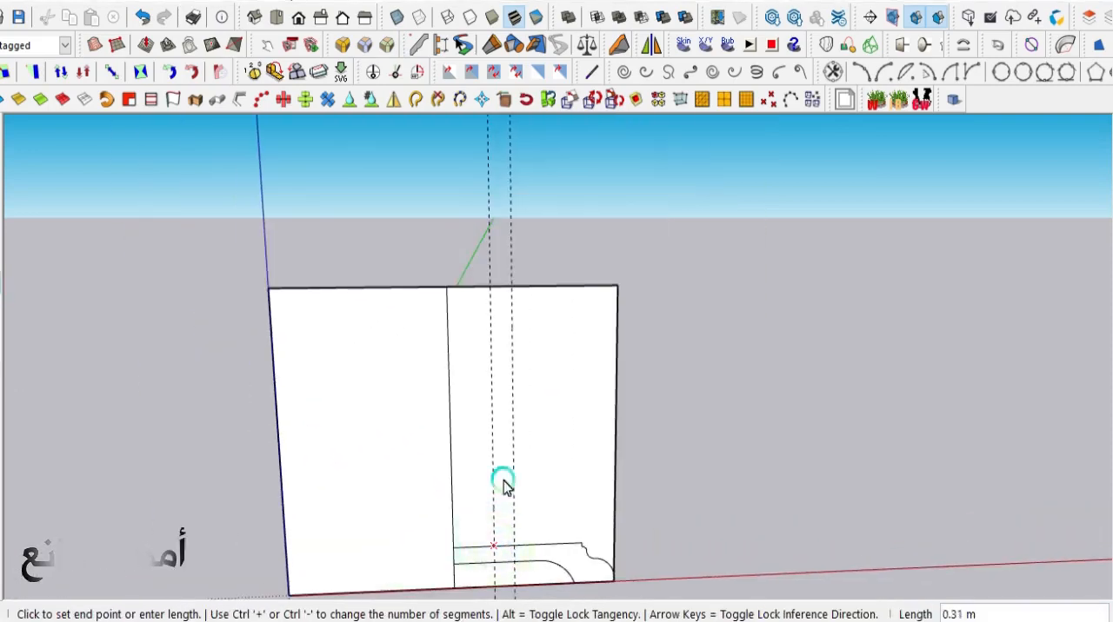
click(533, 288)
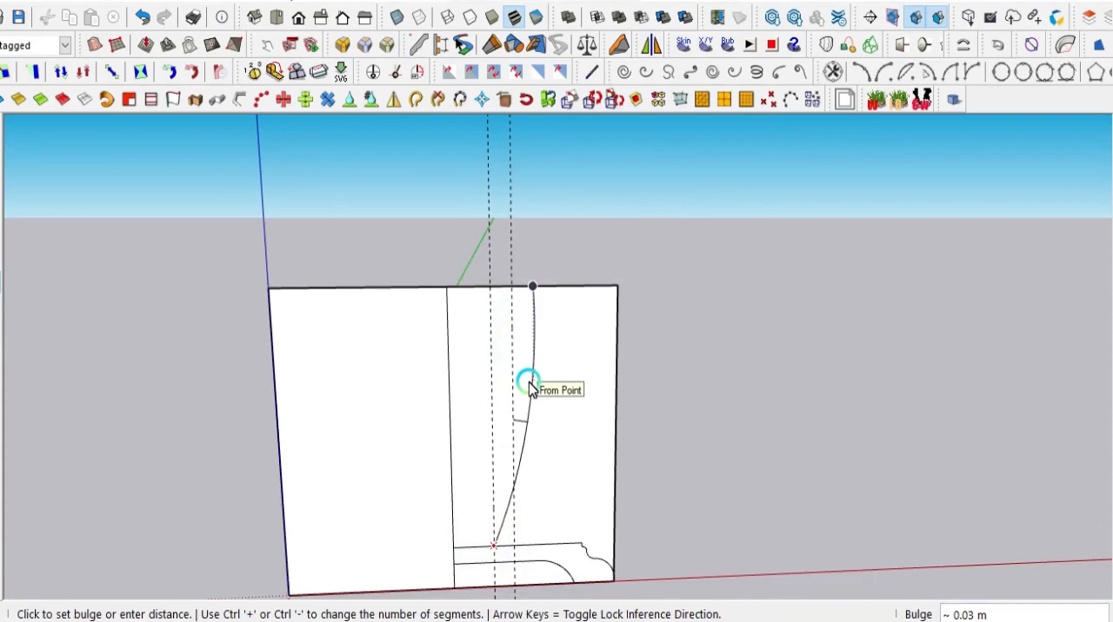
scroll(529, 386, up, 1)
click(529, 380)
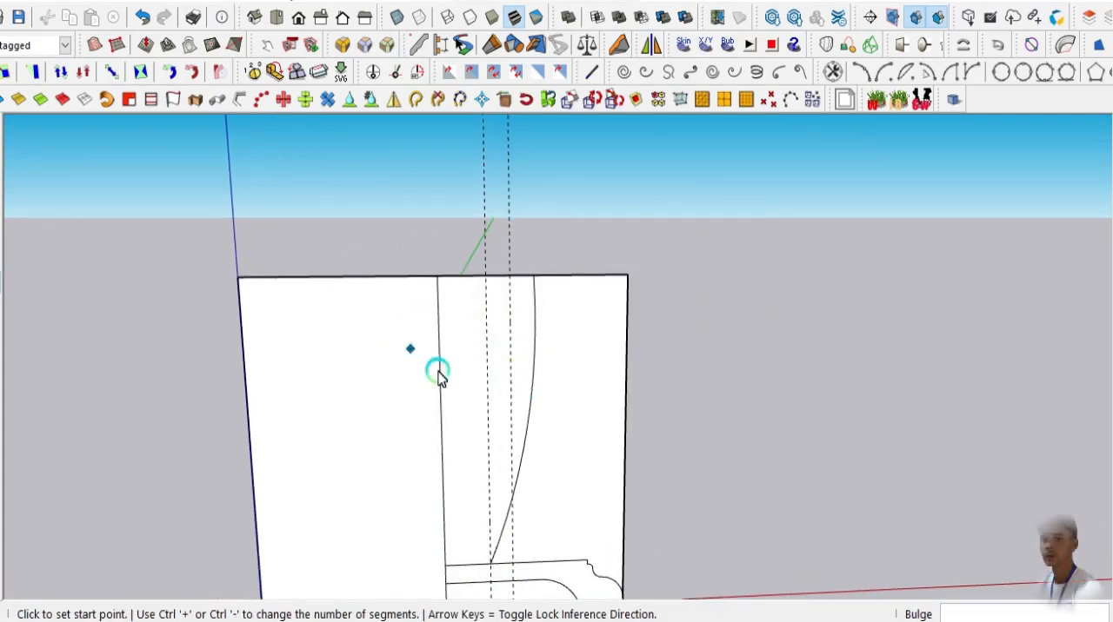
- Draw an outer arc from the upper molding line to the face's upper outer corner, with a bulge of about 0.02 m
click(551, 562)
click(627, 274)
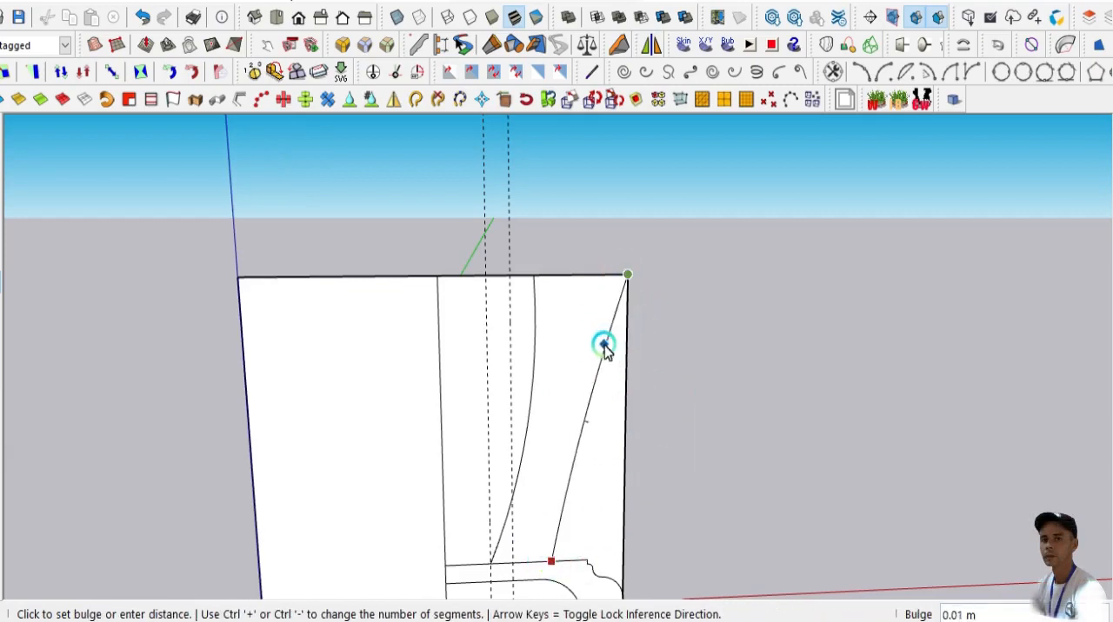
scroll(603, 348, up, 1)
scroll(607, 391, down, 3)
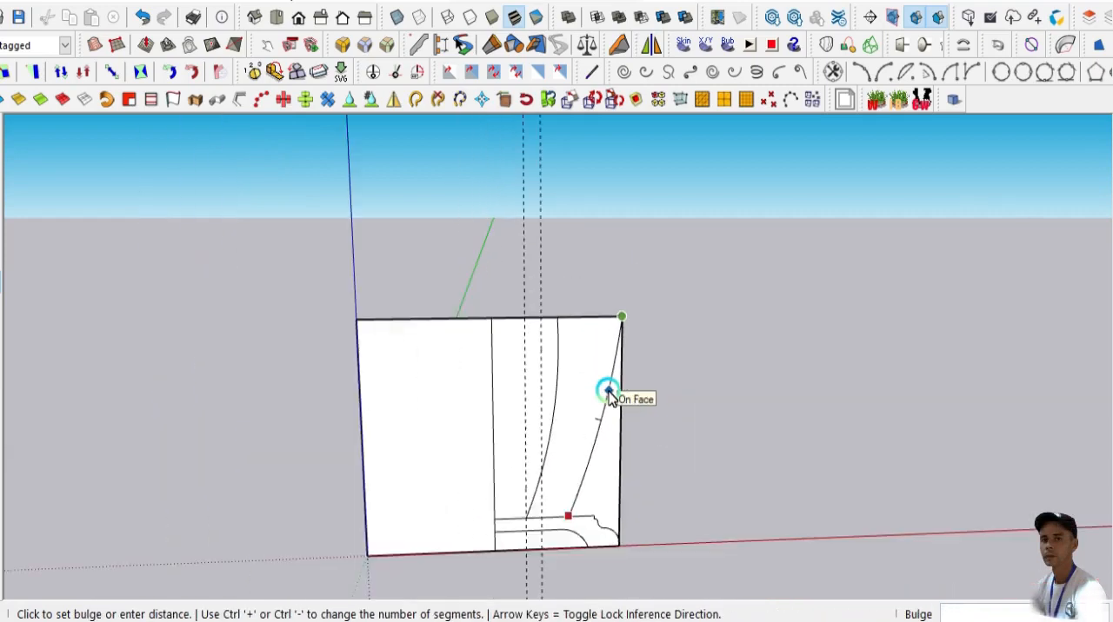
scroll(607, 391, up, 2)
scroll(608, 401, down, 2)
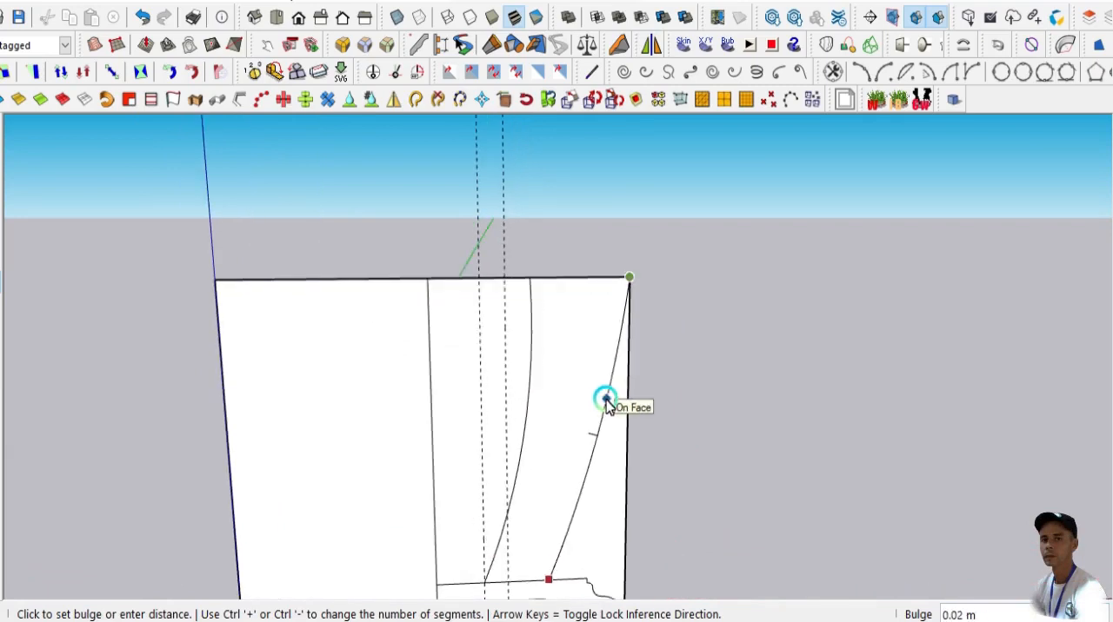
scroll(603, 404, up, 3)
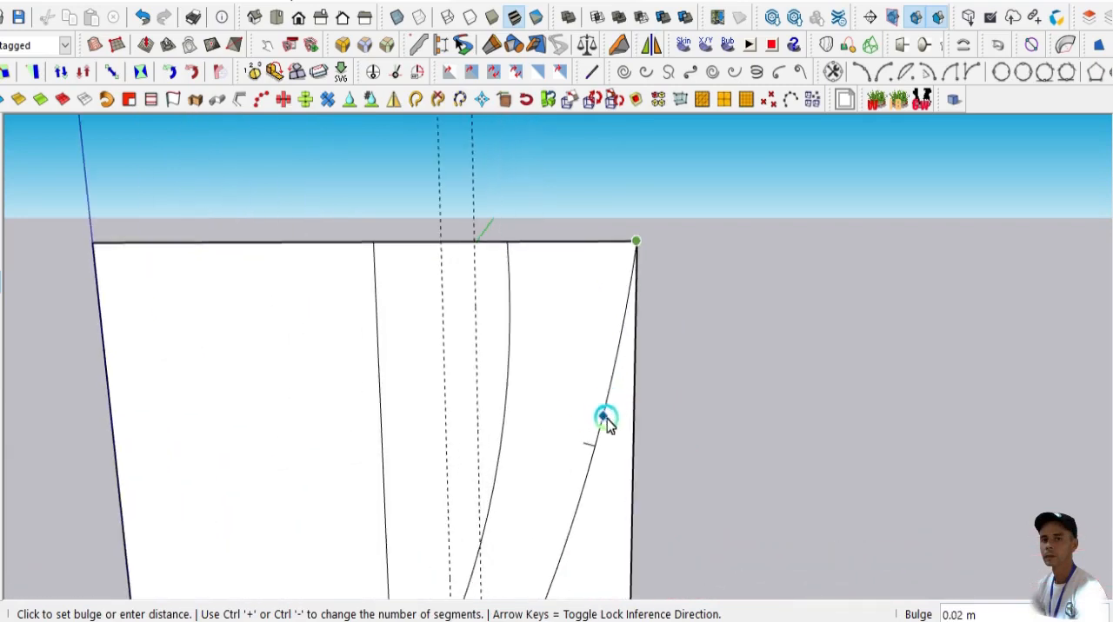
click(606, 420)
scroll(541, 382, down, 3)
scroll(511, 439, up, 2)
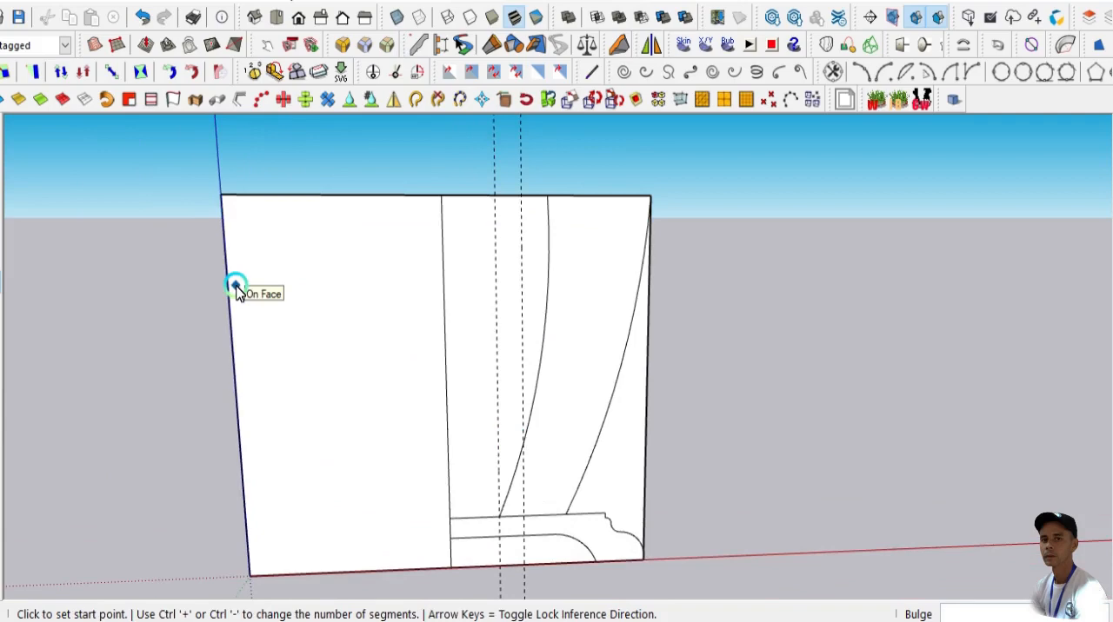
- Draw another inner arc from the same base point to the top edge, about 0.61 m long with a bulge of about 0.05 m
scroll(650, 484, up, 1)
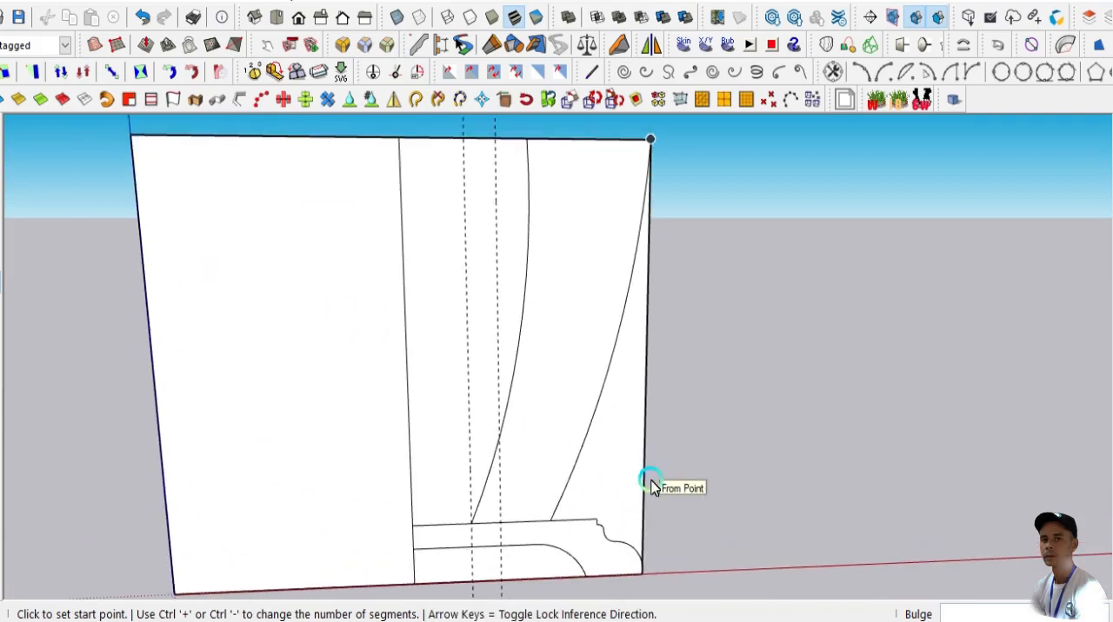
scroll(650, 481, down, 1)
scroll(503, 513, up, 3)
click(497, 534)
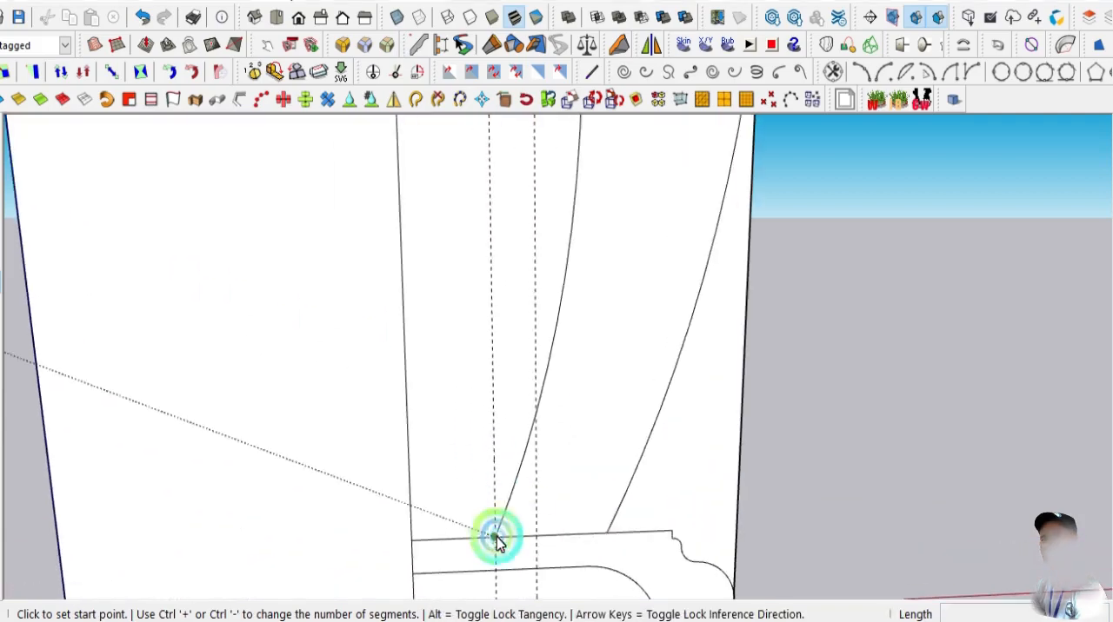
scroll(496, 533, down, 3)
scroll(541, 340, up, 2)
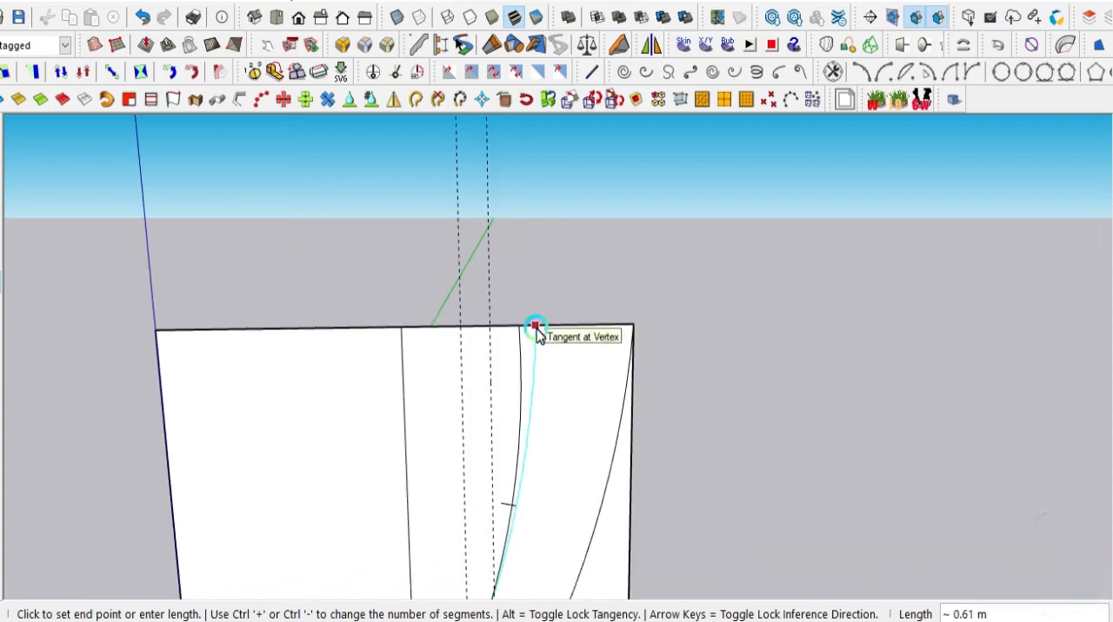
click(536, 329)
scroll(542, 443, down, 2)
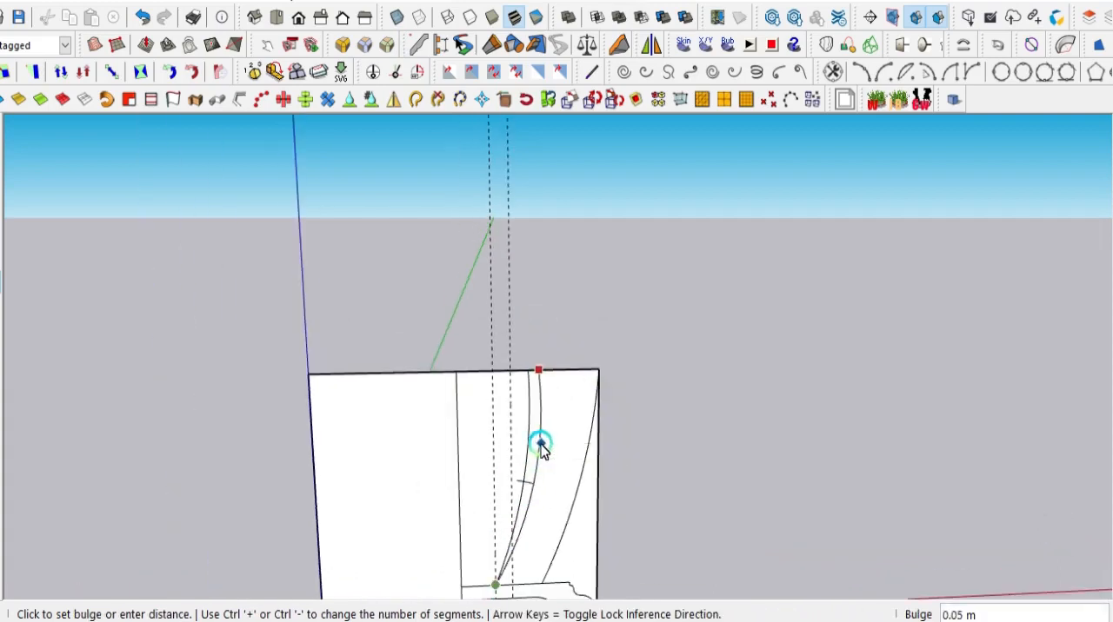
click(541, 448)
scroll(540, 448, down, 2)
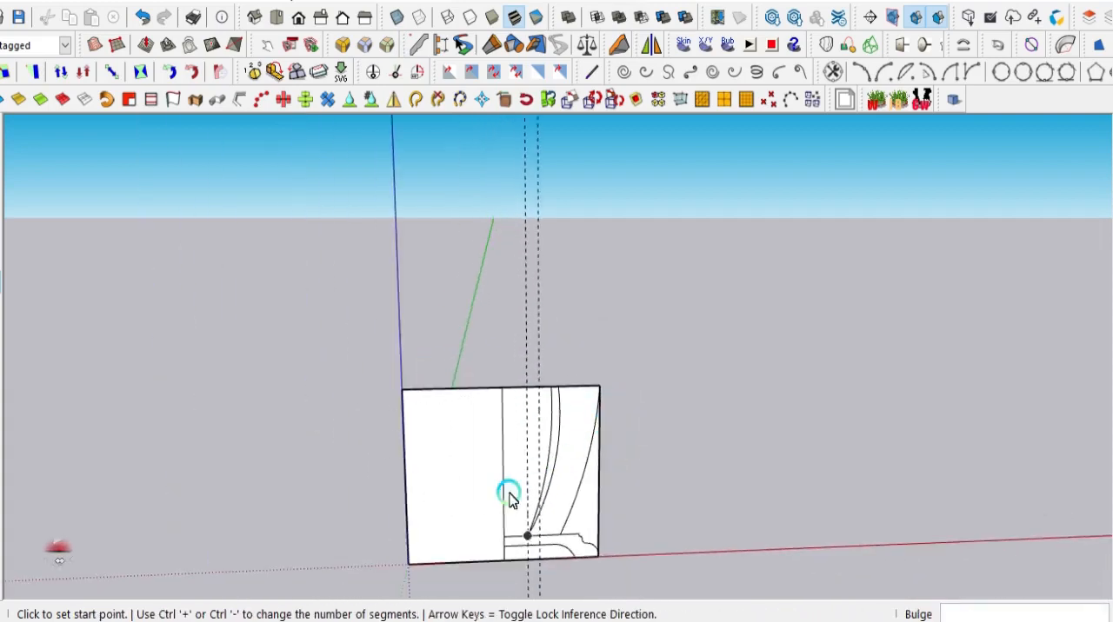
- Erase both dashed vertical guides crossing the face
scroll(510, 493, up, 2)
click(1, 157)
drag(526, 320, 557, 297)
scroll(543, 300, down, 2)
scroll(525, 352, up, 3)
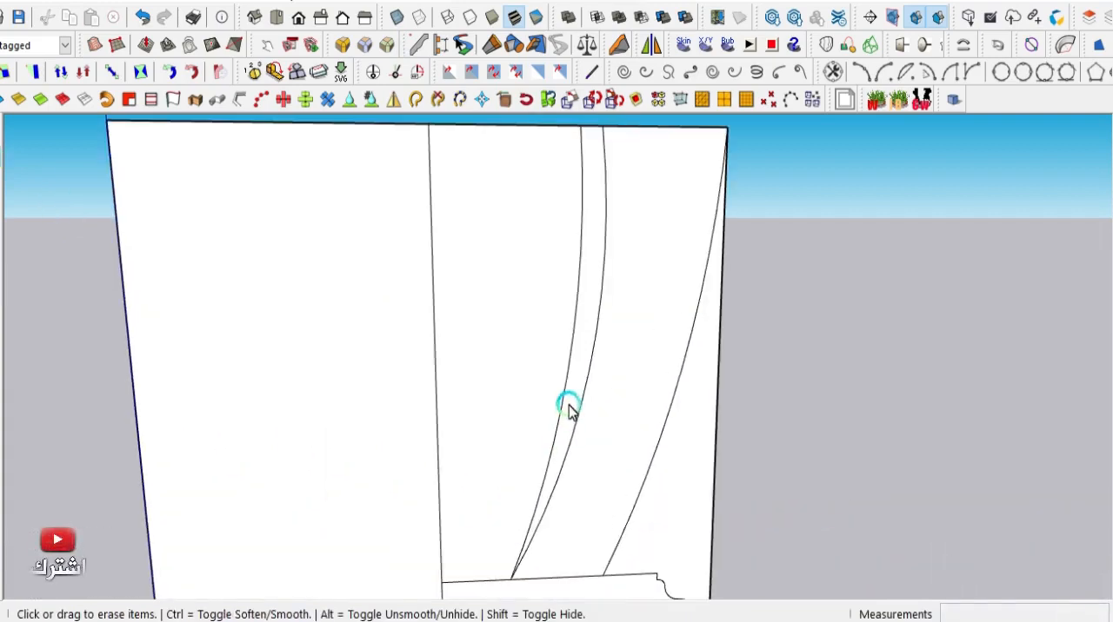
- Erase the first, flatter inner arc and the face's outer vertical edge beyond the outer arc and molding profile
scroll(492, 338, down, 2)
scroll(613, 409, up, 1)
scroll(608, 413, down, 2)
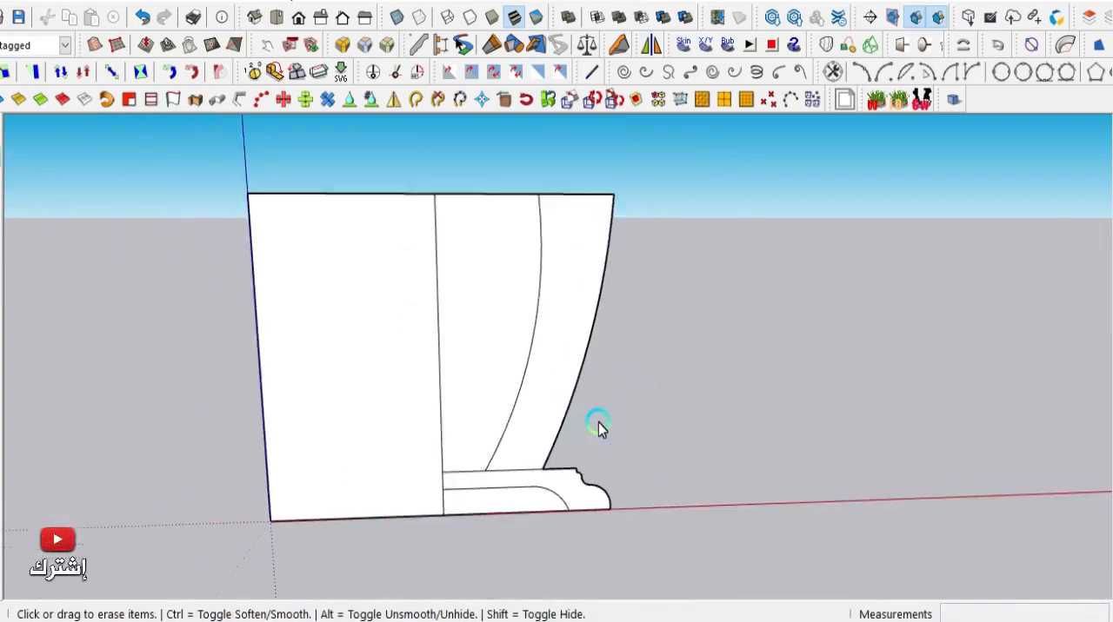
- Erase the base edge beneath the foot's inner arc to open the cutout under the molding
scroll(522, 522, up, 1)
scroll(526, 520, up, 2)
scroll(526, 520, down, 1)
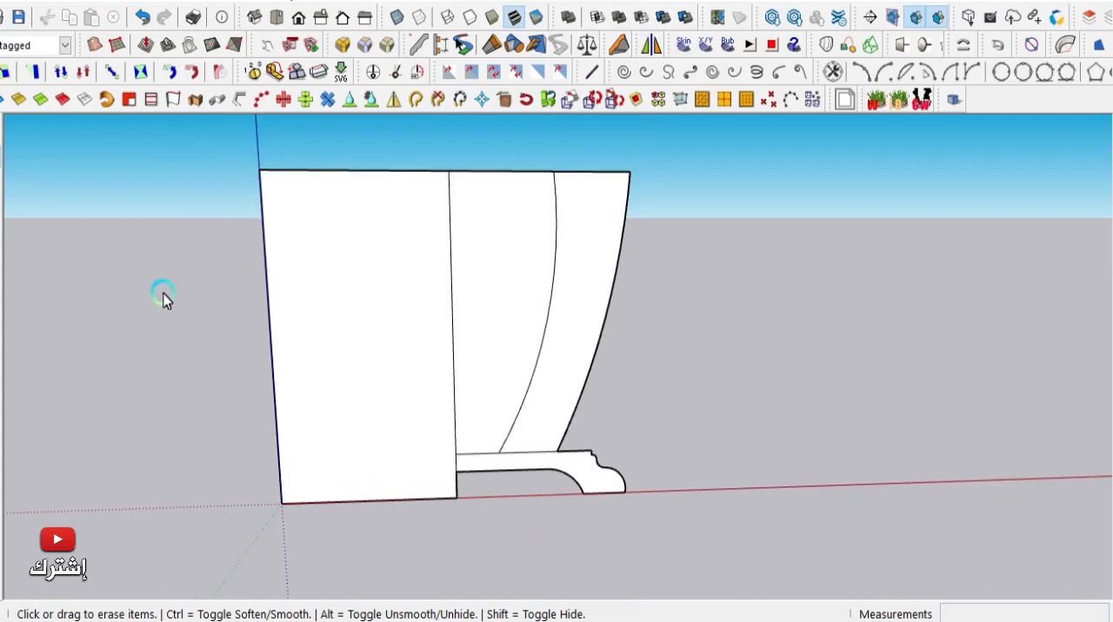
- Draw a horizontal line at about mid-height from the vertical dividing edge to the inner arc
click(1, 418)
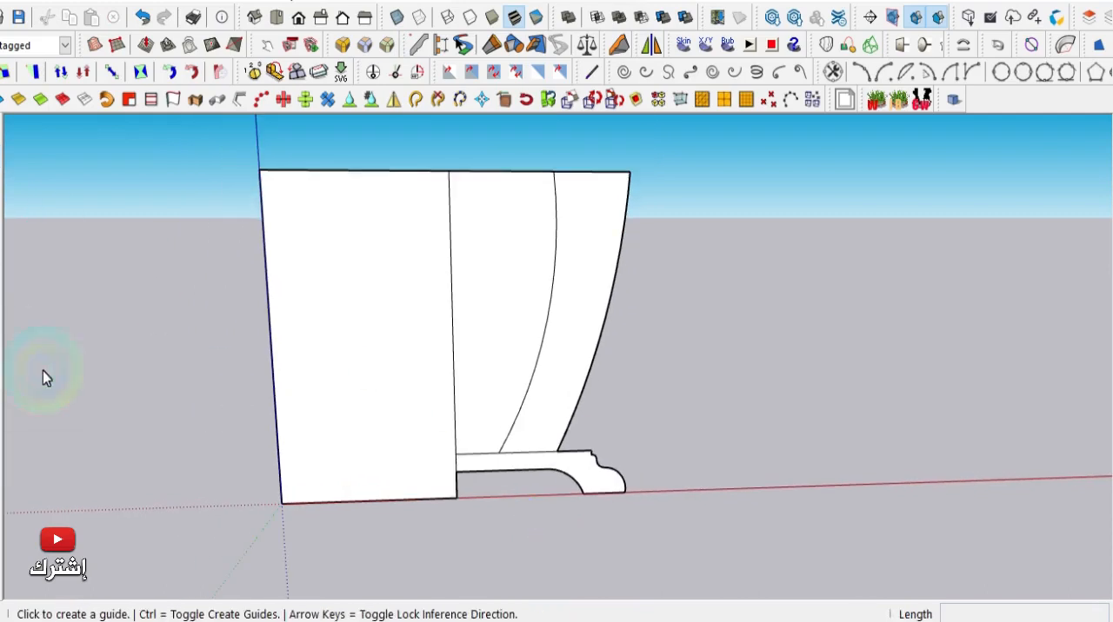
scroll(431, 352, up, 2)
click(460, 302)
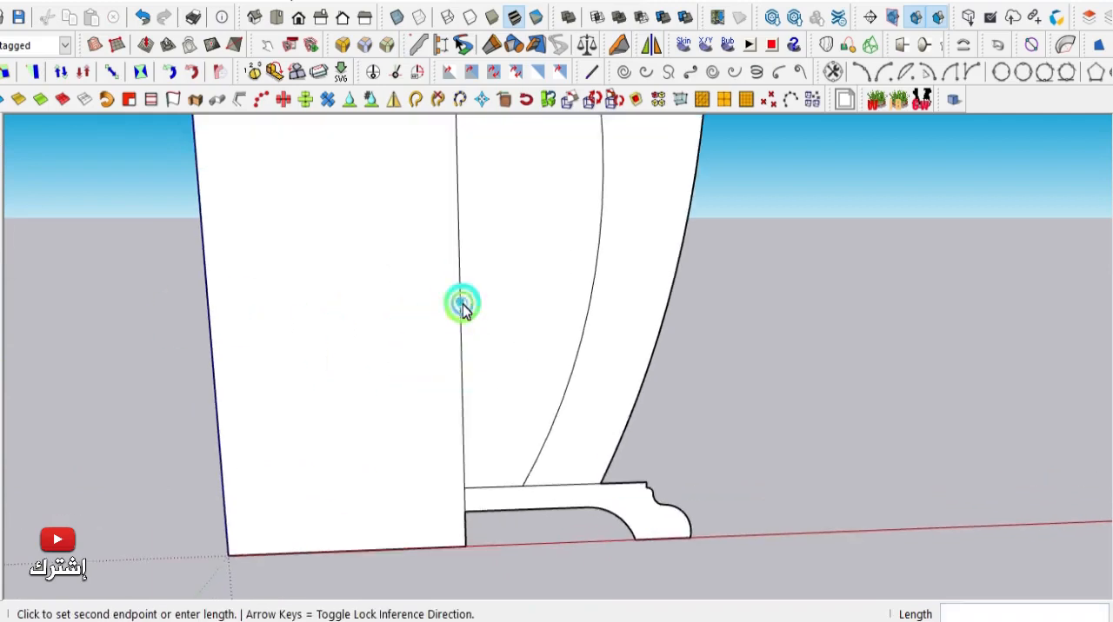
click(591, 300)
scroll(487, 318, down, 2)
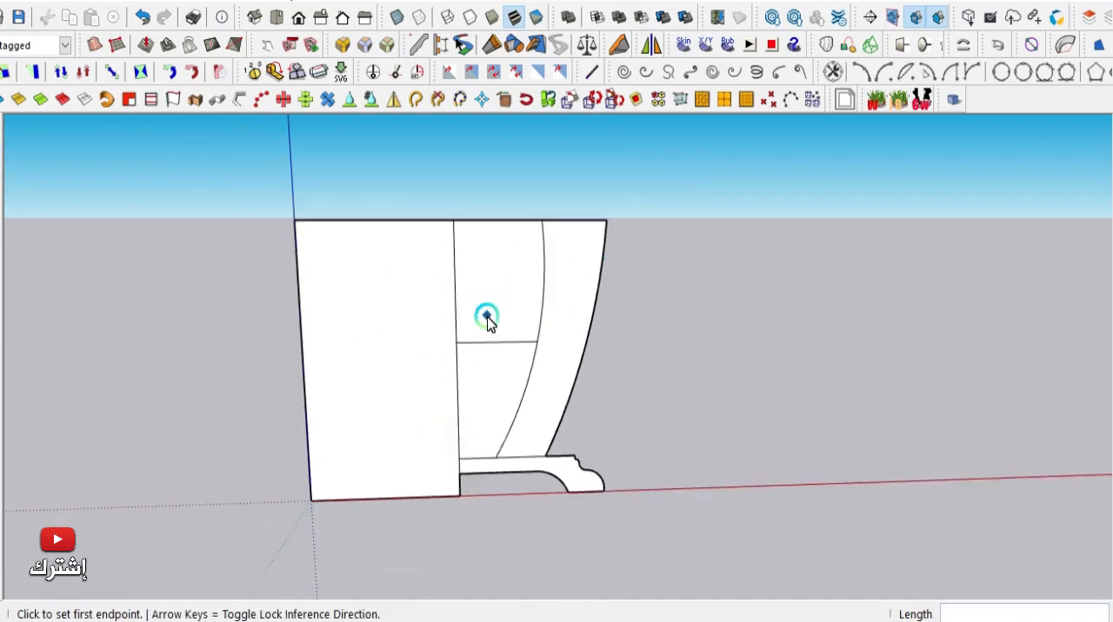
- Place a horizontal guide about 0.04 m above the new crossing line
scroll(156, 340, up, 3)
scroll(492, 365, up, 2)
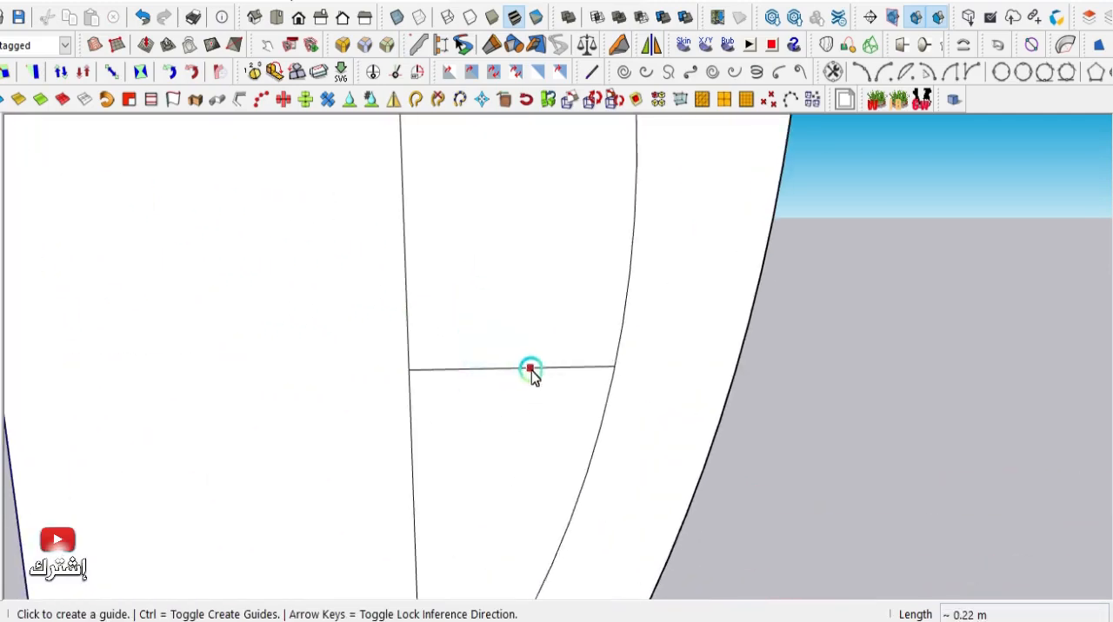
click(531, 369)
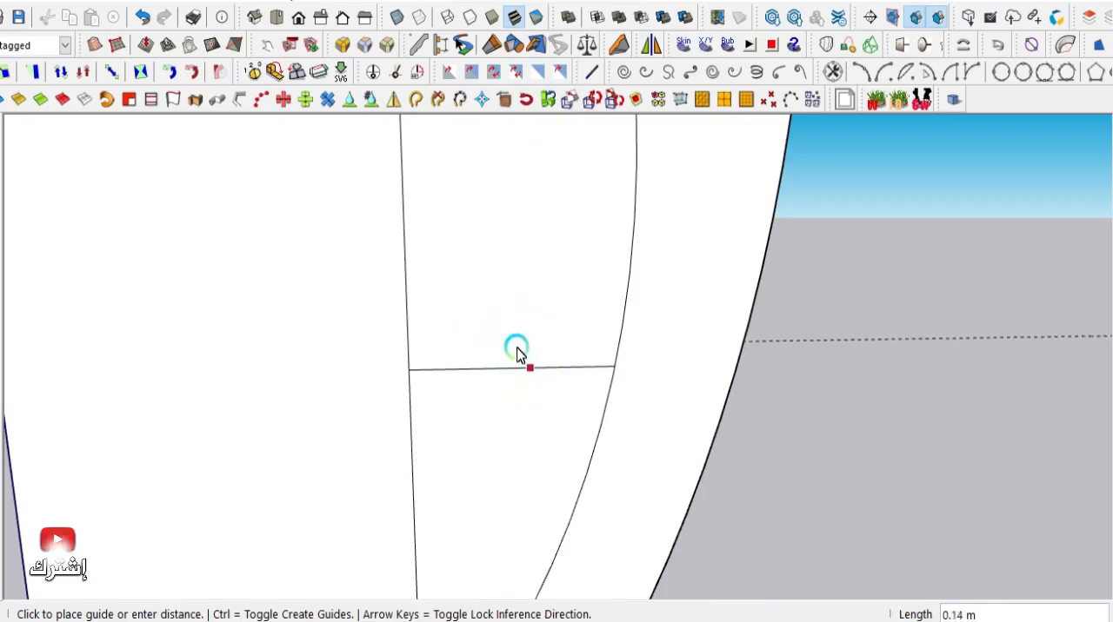
click(477, 330)
scroll(515, 285, down, 4)
- Draw a second horizontal line along the guide from the vertical dividing edge to the inner arc
scroll(577, 333, up, 1)
click(1, 210)
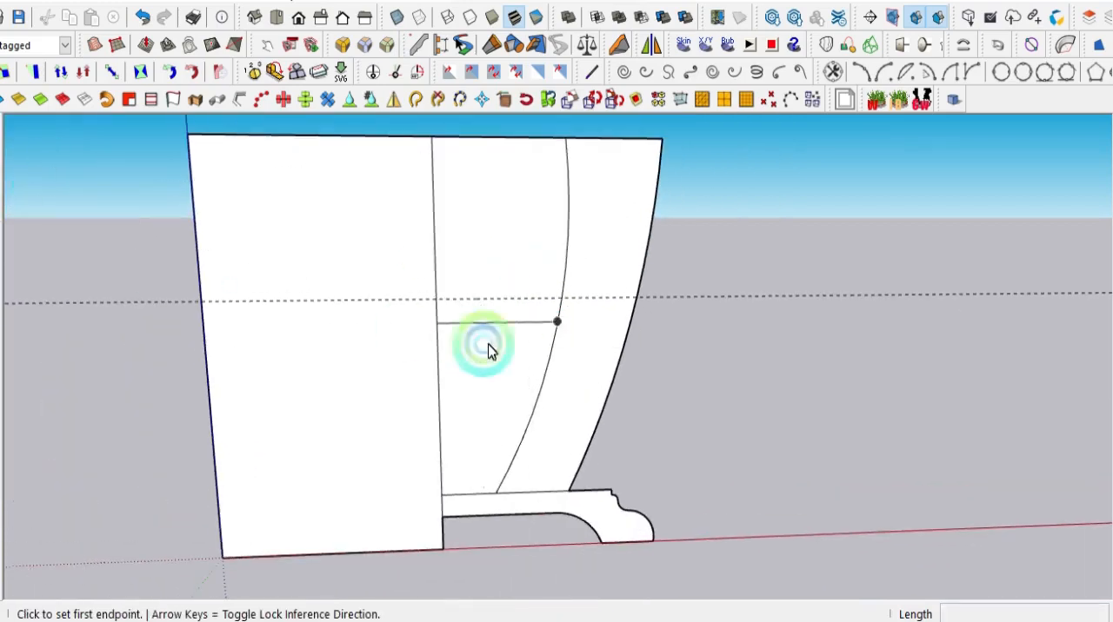
scroll(368, 273, up, 3)
click(368, 271)
click(582, 269)
scroll(513, 263, down, 4)
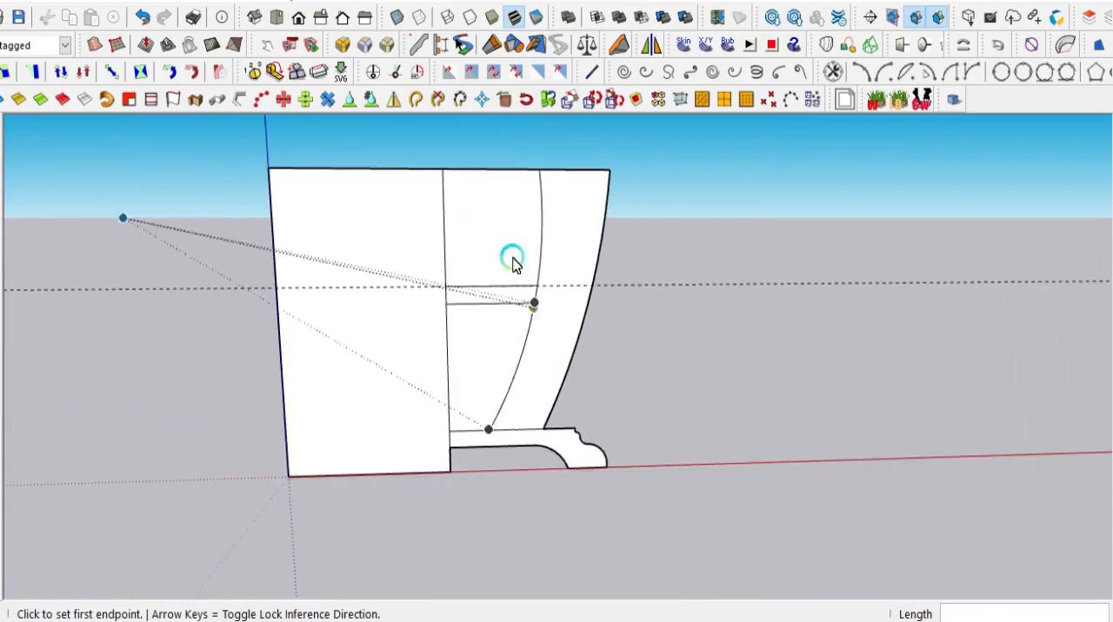
- Erase the dashed horizontal guide above the crossbar outline
scroll(513, 263, up, 1)
click(0, 158)
drag(277, 283, 298, 337)
scroll(395, 348, down, 2)
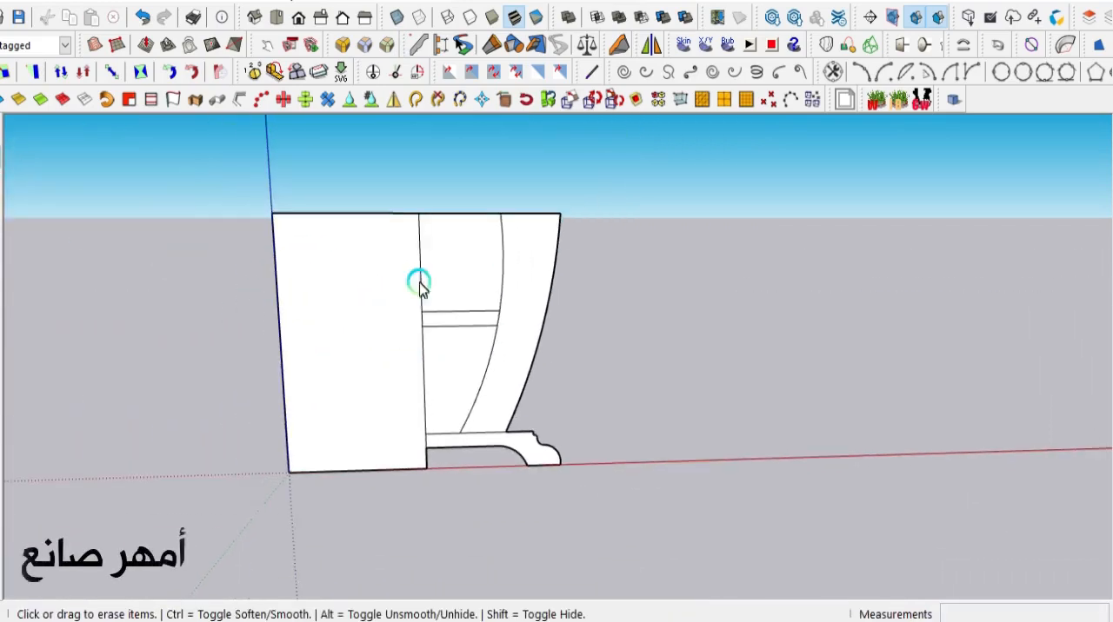
- Erase the edges of the surplus areas around the crossbar, keeping only the curved leg, crossbar and molded foot
mouse_move(430, 207)
mouse_down()
mouse_move(412, 239)
mouse_move(378, 209)
mouse_move(276, 286)
mouse_move(351, 491)
mouse_move(433, 456)
mouse_move(373, 331)
mouse_up()
scroll(432, 455, up, 1)
scroll(444, 466, up, 1)
scroll(576, 312, down, 1)
scroll(584, 280, up, 1)
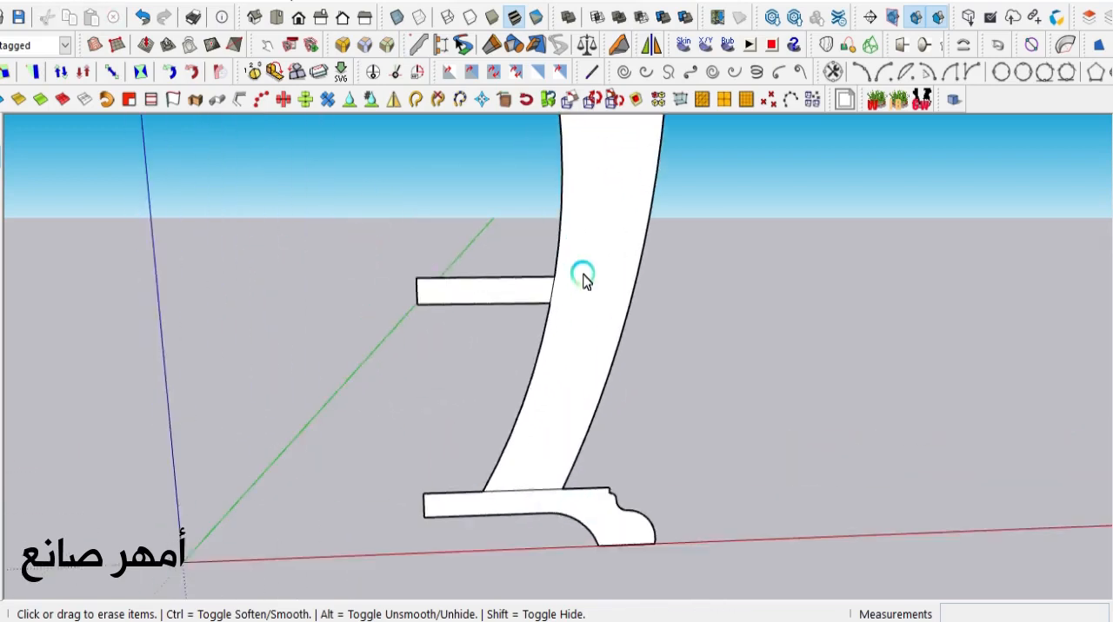
- Extrude the molded foot profile about 0.03 m to each side
scroll(584, 280, down, 1)
middle_drag(618, 442, 513, 378)
scroll(541, 456, down, 1)
scroll(599, 309, up, 2)
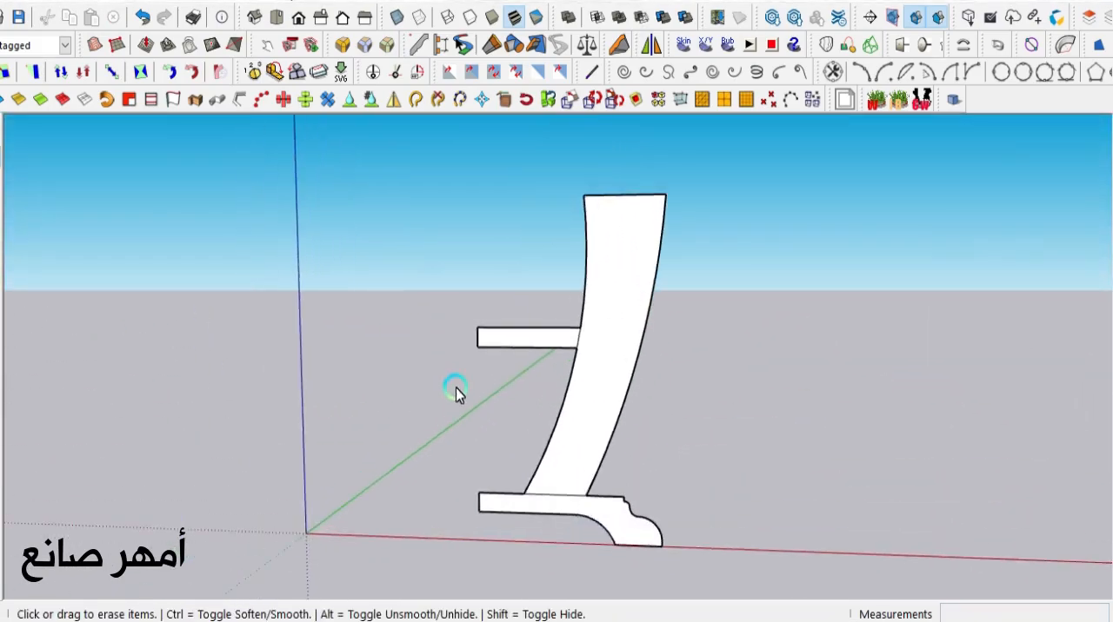
scroll(455, 388, up, 1)
middle_drag(631, 385, 614, 524)
key(p)
mouse_move(397, 385)
middle_down()
mouse_move(533, 458)
mouse_move(583, 379)
mouse_move(597, 389)
mouse_move(577, 454)
middle_up()
click(583, 380)
click(543, 393)
click(578, 456)
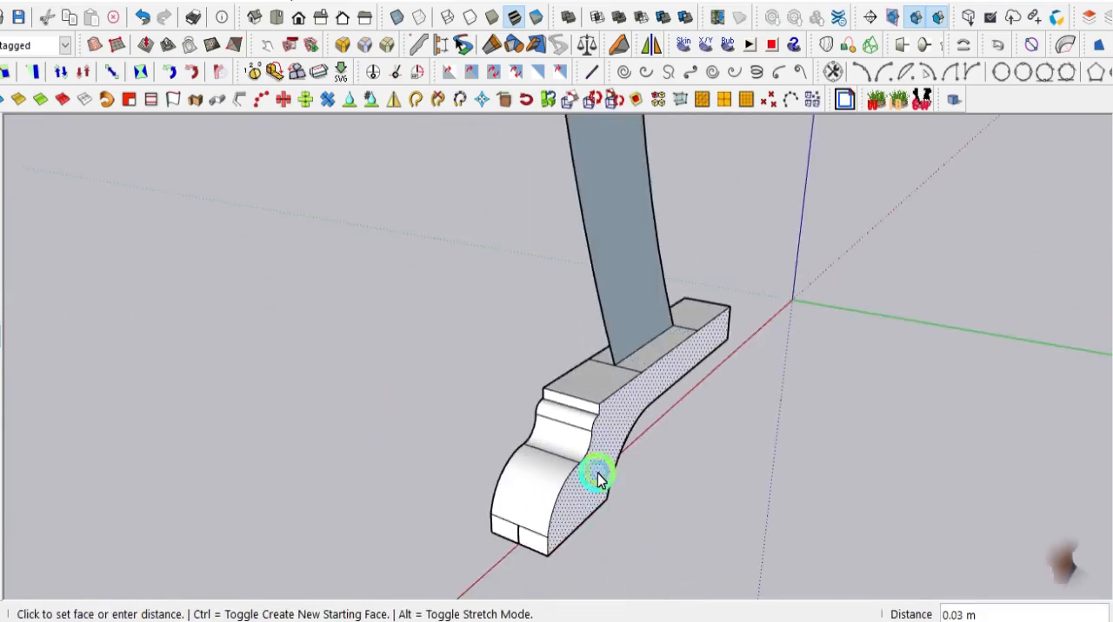
- Extrude one side of the curved leg by about 0.02 m
middle_drag(597, 480, 533, 289)
scroll(534, 289, up, 3)
click(602, 358)
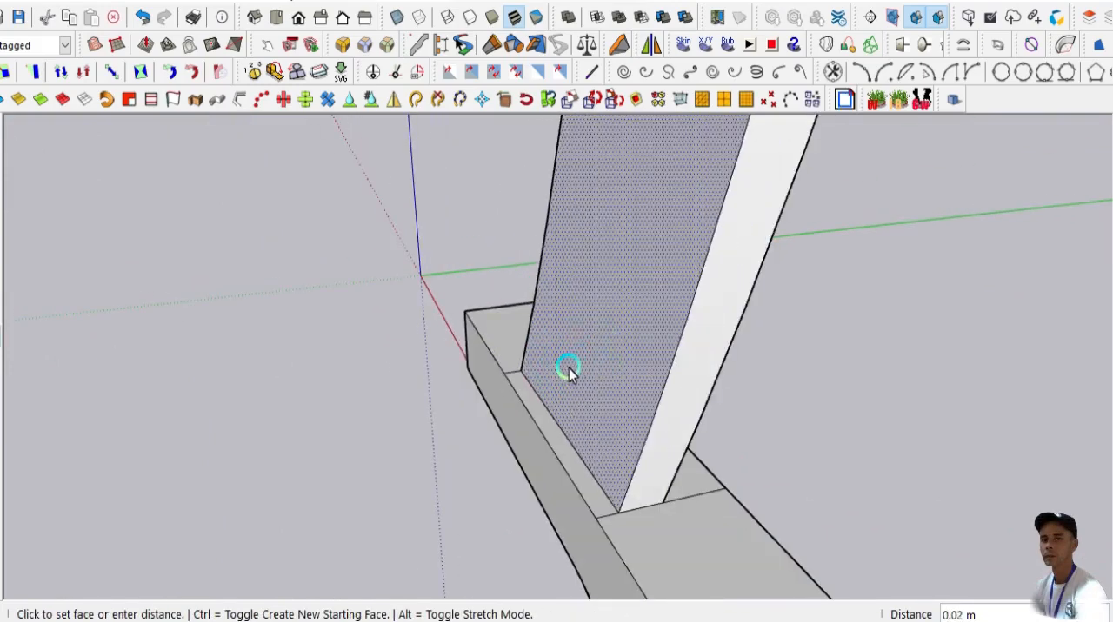
click(566, 365)
scroll(583, 369, down, 4)
- Extrude the opposite side of the curved leg by about 0.02 m
middle_drag(783, 383, 1000, 400)
scroll(614, 409, up, 1)
click(635, 404)
click(651, 410)
- Extrude one side of the crossbar by about 0.02 m
scroll(614, 427, down, 4)
scroll(489, 252, up, 3)
click(492, 251)
click(535, 178)
scroll(472, 293, down, 3)
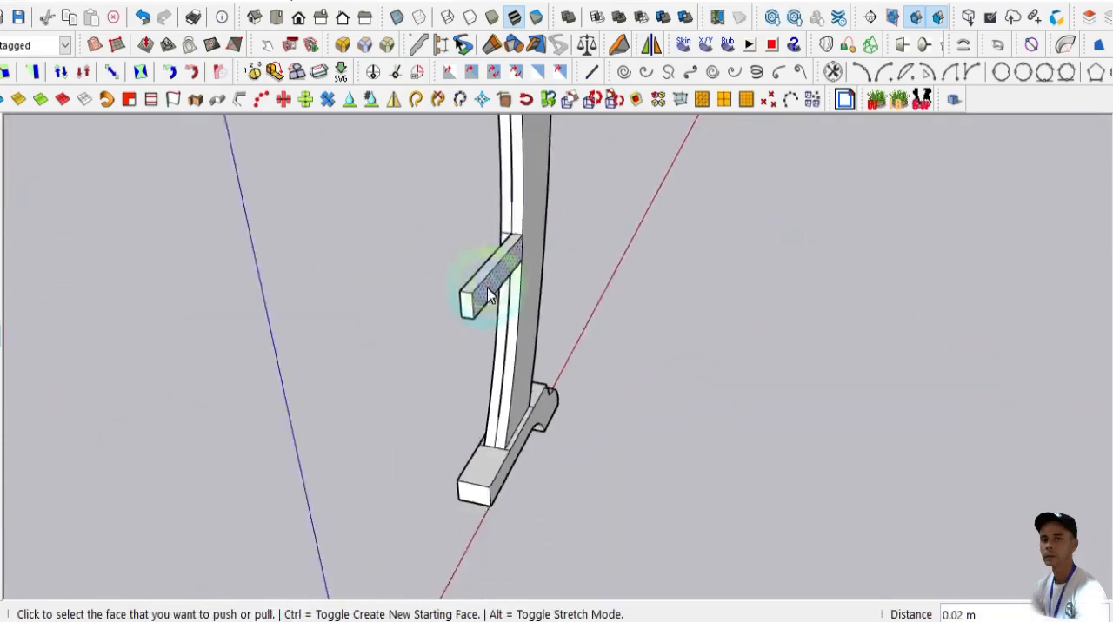
- Close the crossbar's open side with a line and extrude that side face about 0.02 m, flush with the leg
middle_drag(472, 293, 565, 256)
scroll(566, 255, up, 5)
key(l)
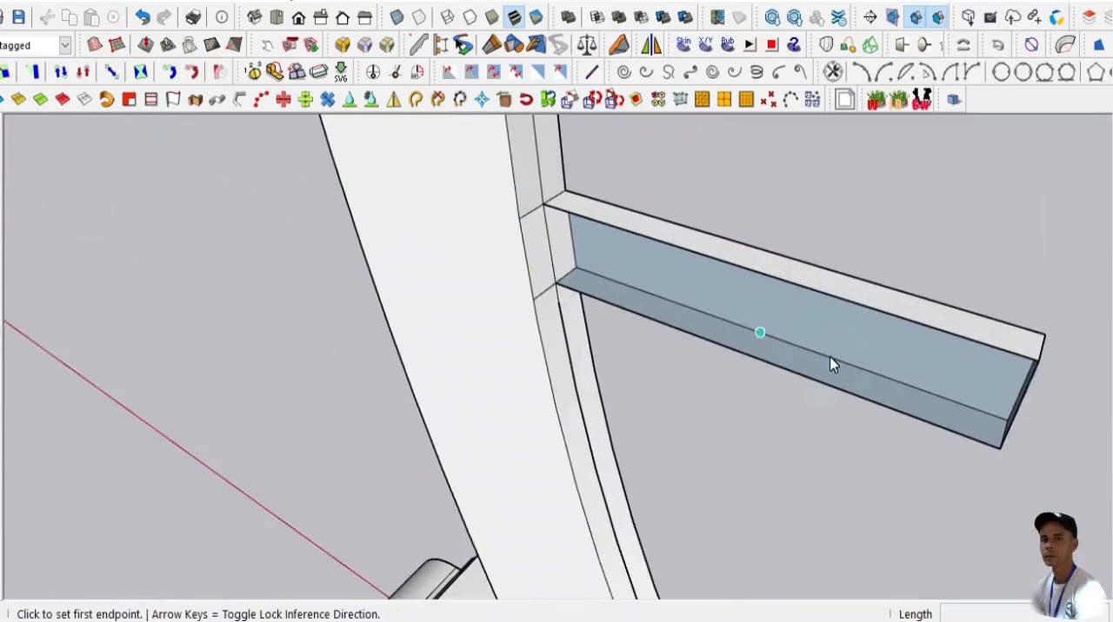
click(1036, 363)
key(p)
click(542, 253)
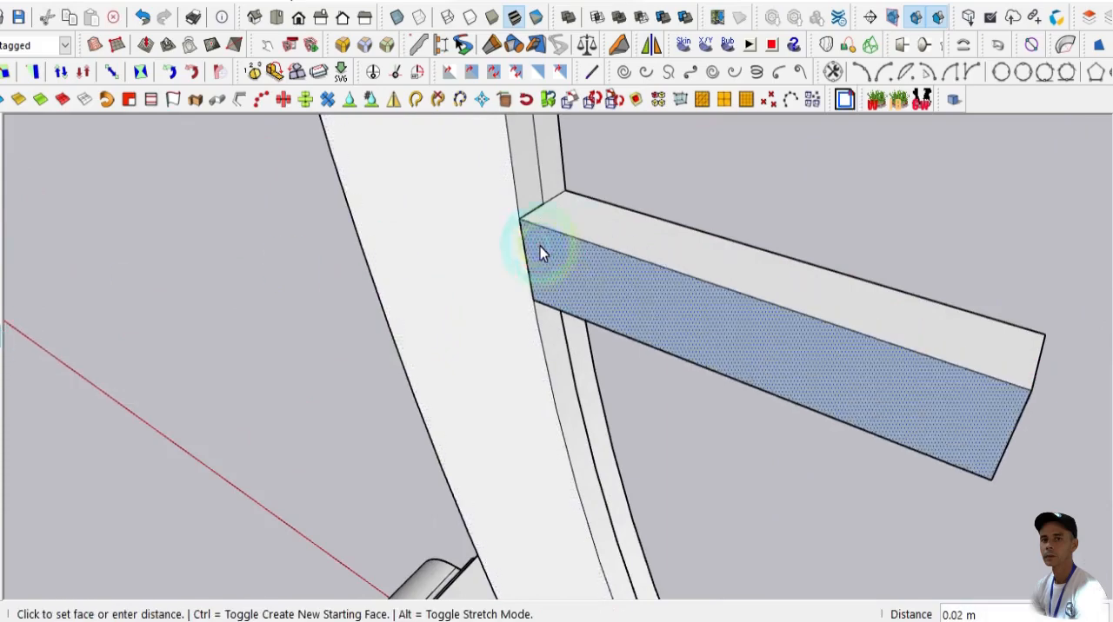
click(521, 213)
- Erase the short leftover edges on the foot's upper face along one side of the leg
scroll(461, 217, down, 3)
middle_drag(461, 216, 670, 252)
scroll(540, 440, up, 5)
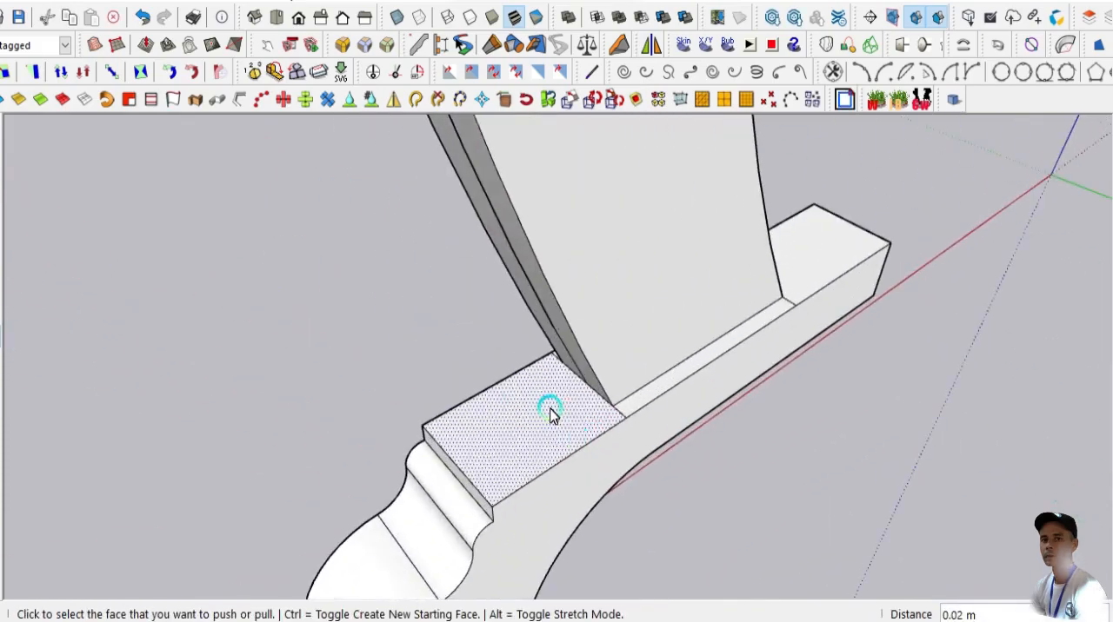
click(0, 158)
scroll(618, 424, up, 2)
click(618, 418)
scroll(550, 394, down, 3)
scroll(706, 307, up, 5)
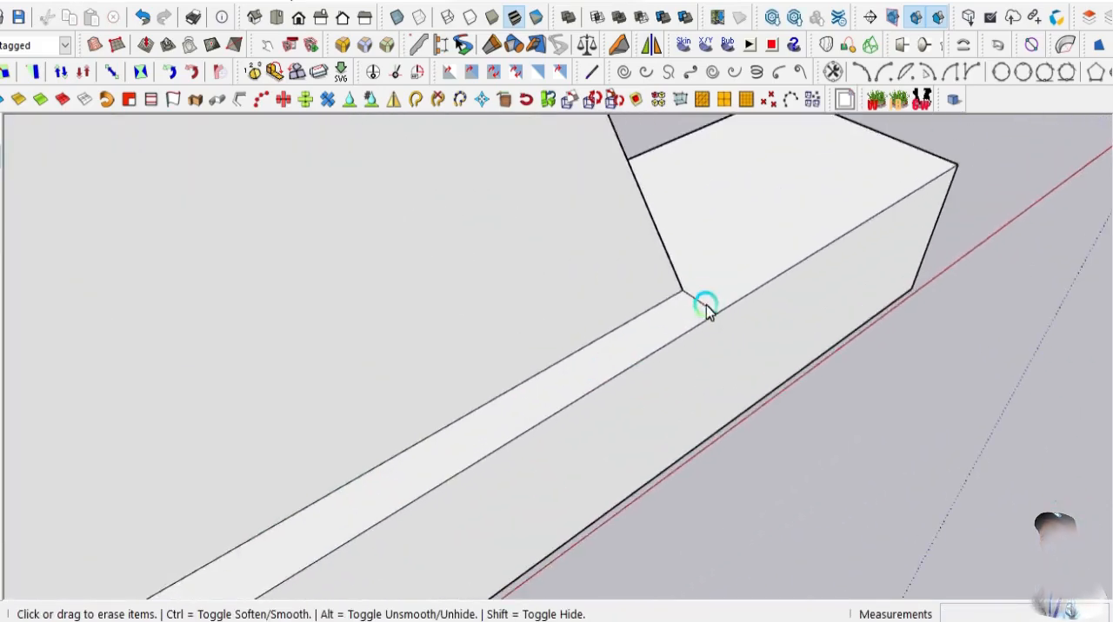
click(706, 307)
- Erase the remaining short leftover edges on the foot's upper face on the leg's other side
scroll(646, 351, down, 5)
middle_drag(646, 350, 544, 415)
scroll(490, 462, up, 5)
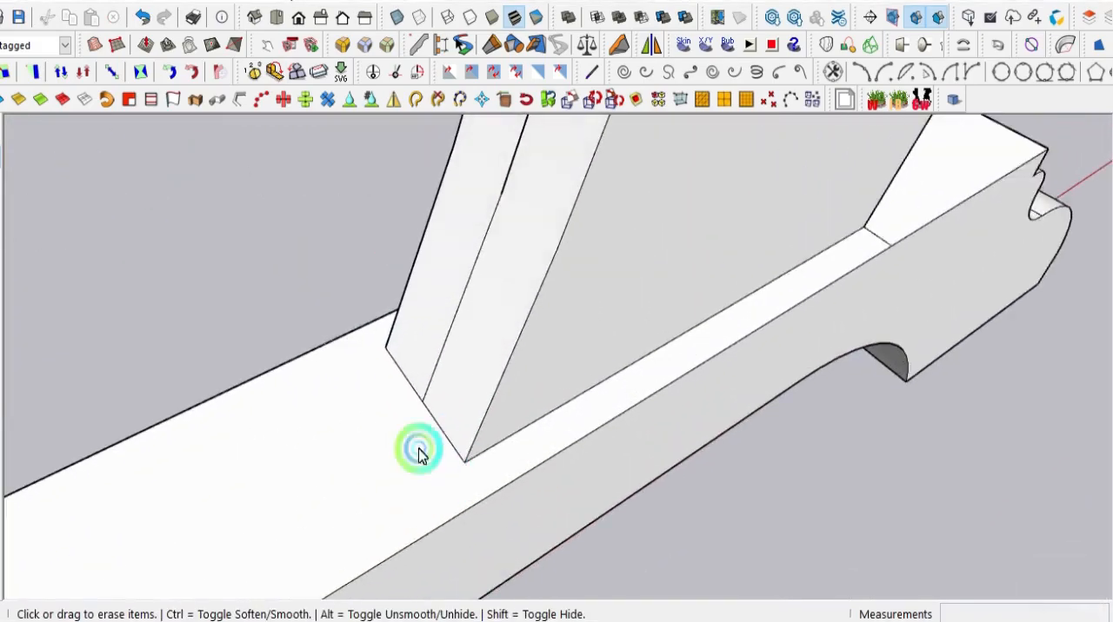
scroll(708, 315, up, 4)
click(715, 311)
scroll(545, 390, down, 7)
scroll(537, 391, down, 3)
- Erase the center seam running down the outer curved face of the leg
middle_drag(529, 389, 609, 287)
scroll(529, 138, up, 5)
middle_drag(516, 159, 687, 228)
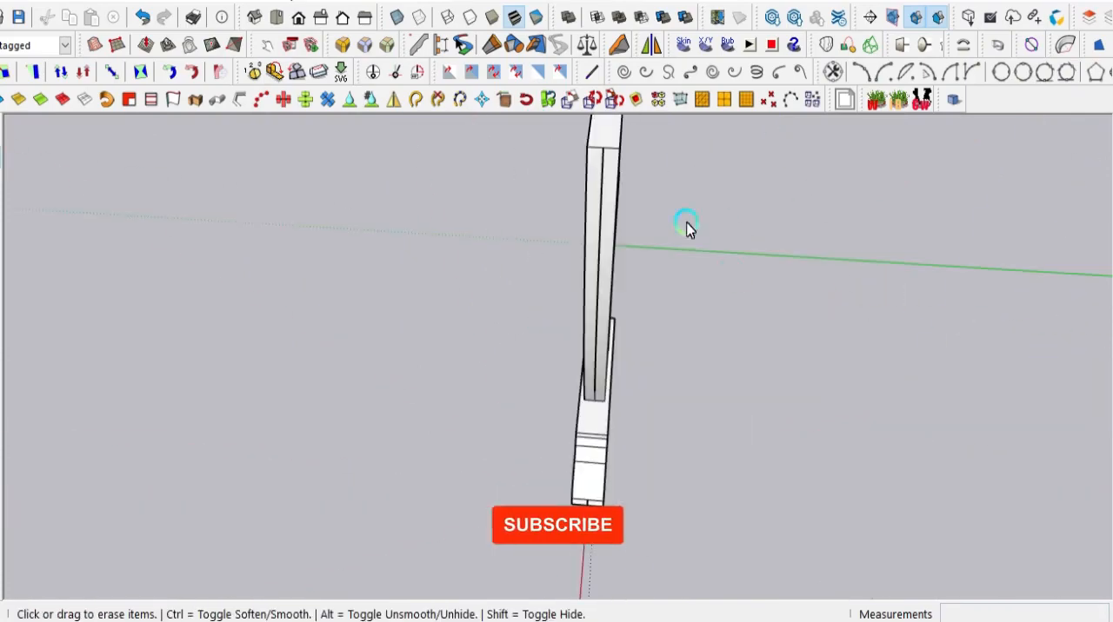
click(603, 193)
scroll(603, 198, down, 5)
- Erase the center seams on the leg's inner curved face above and below the crossbar
mouse_move(603, 199)
middle_down()
mouse_move(1026, 371)
mouse_move(1094, 370)
middle_up()
scroll(523, 255, up, 6)
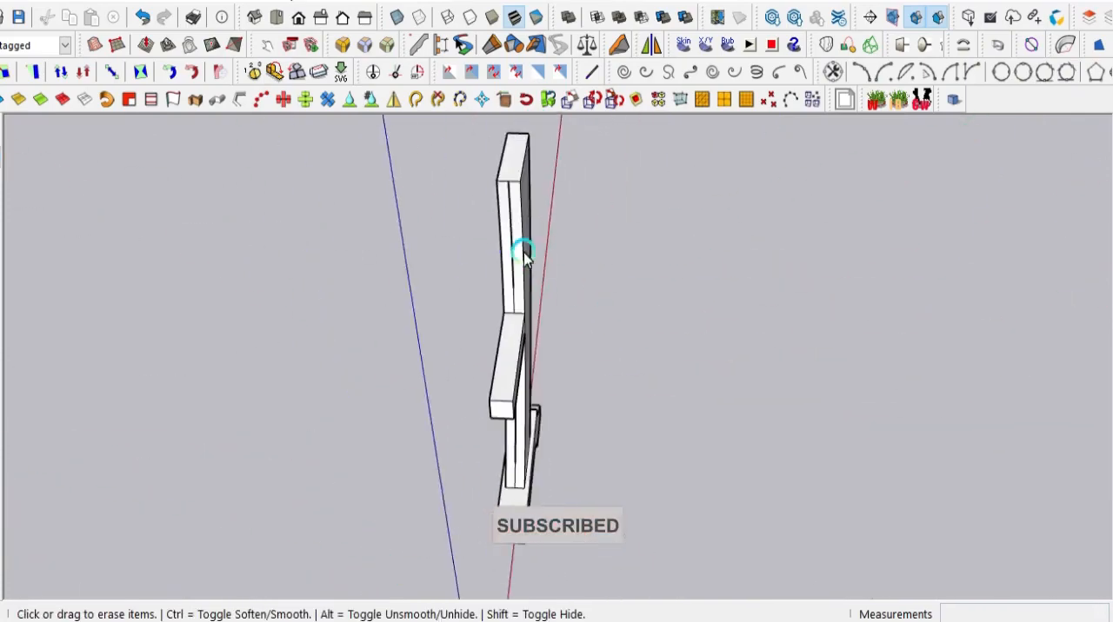
click(511, 235)
scroll(508, 252, down, 5)
middle_drag(507, 253, 435, 165)
scroll(490, 335, up, 5)
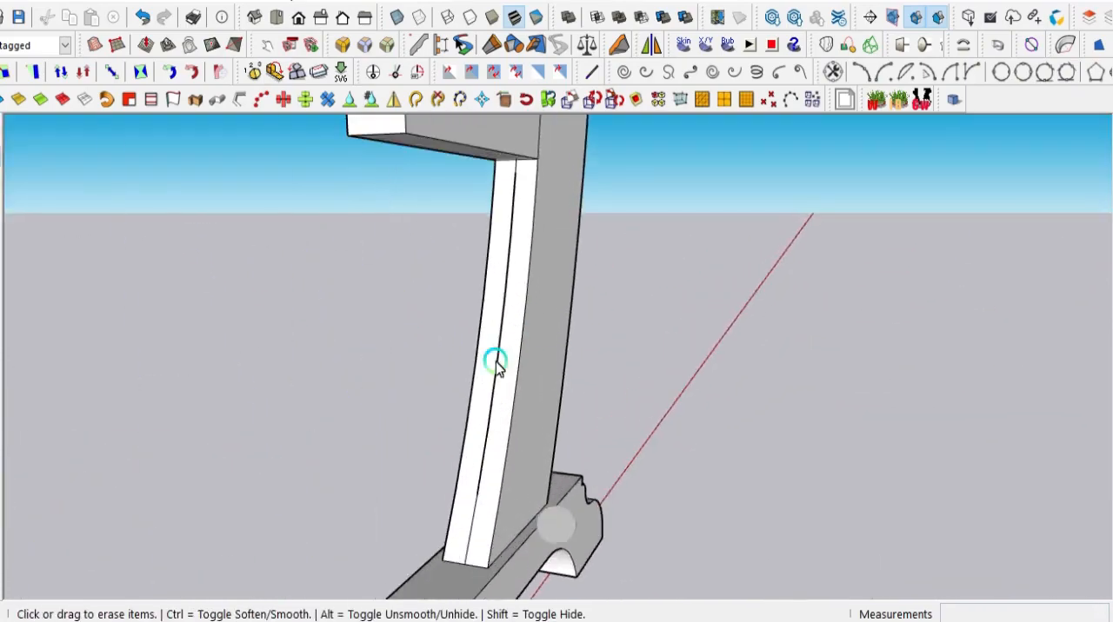
click(495, 364)
scroll(499, 379, down, 3)
- Erase the short center seam at the front end of the molded foot
scroll(532, 403, down, 4)
middle_drag(186, 397, 475, 221)
scroll(552, 315, up, 4)
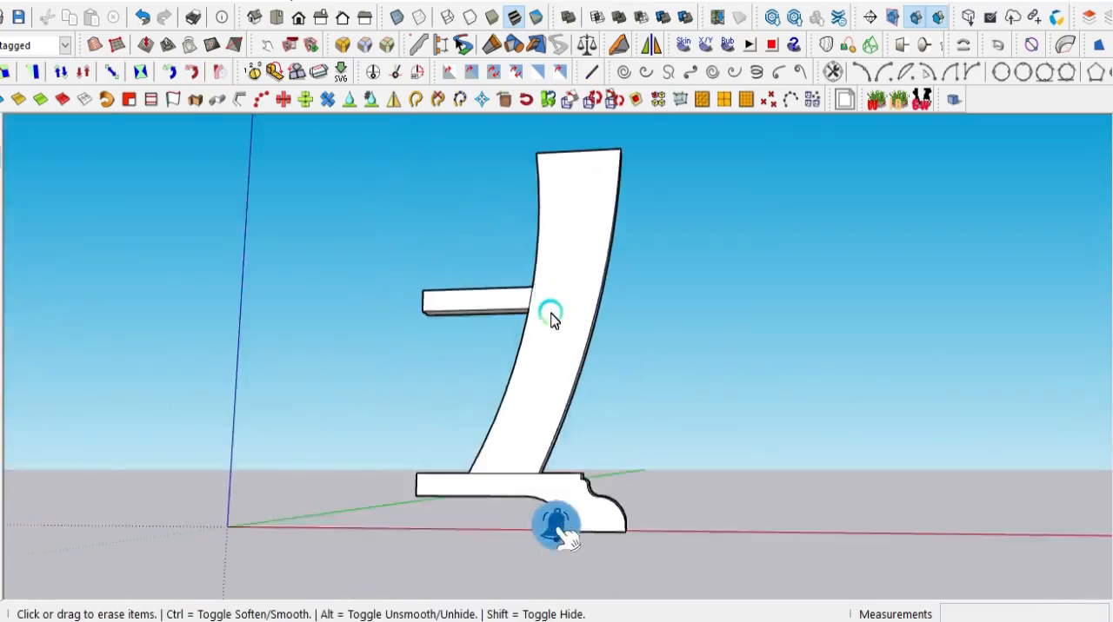
middle_drag(551, 316, 313, 395)
scroll(597, 533, up, 5)
mouse_move(597, 534)
middle_down()
mouse_move(667, 275)
mouse_move(548, 486)
mouse_move(397, 528)
mouse_move(597, 500)
middle_up()
scroll(597, 500, down, 6)
- Select the entire leg, crossbar and foot and make them a group
click(2, 126)
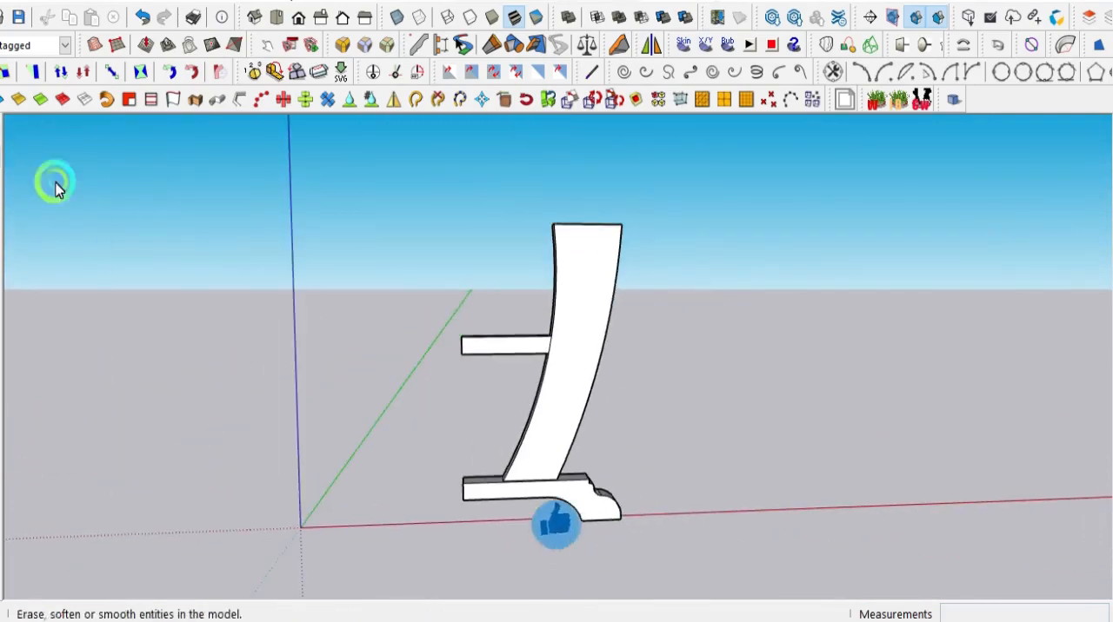
drag(437, 342, 711, 574)
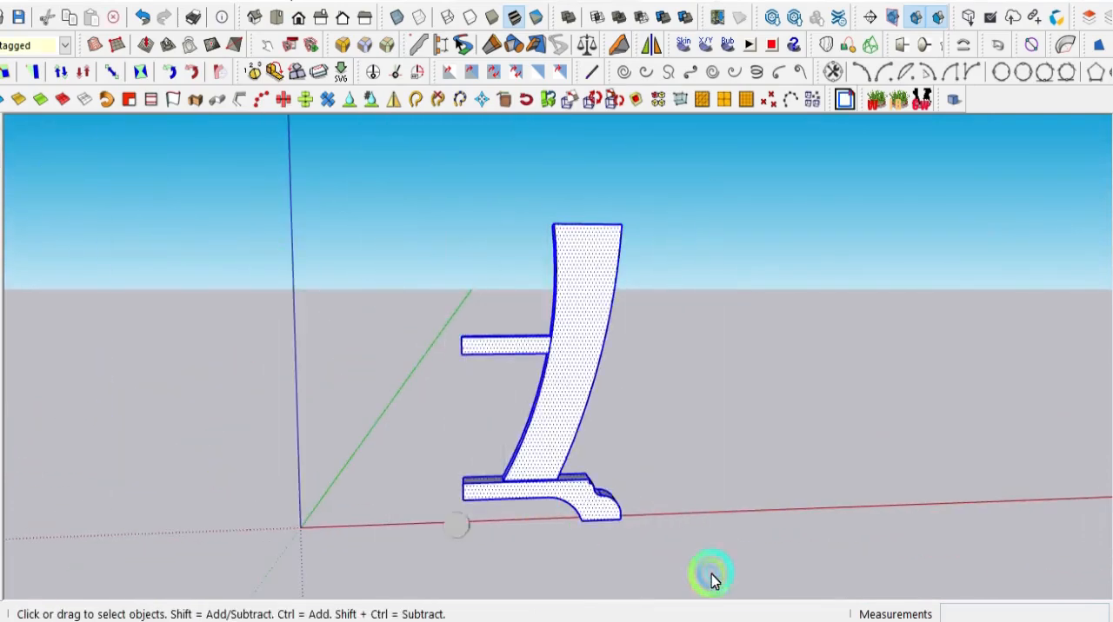
right_click(574, 418)
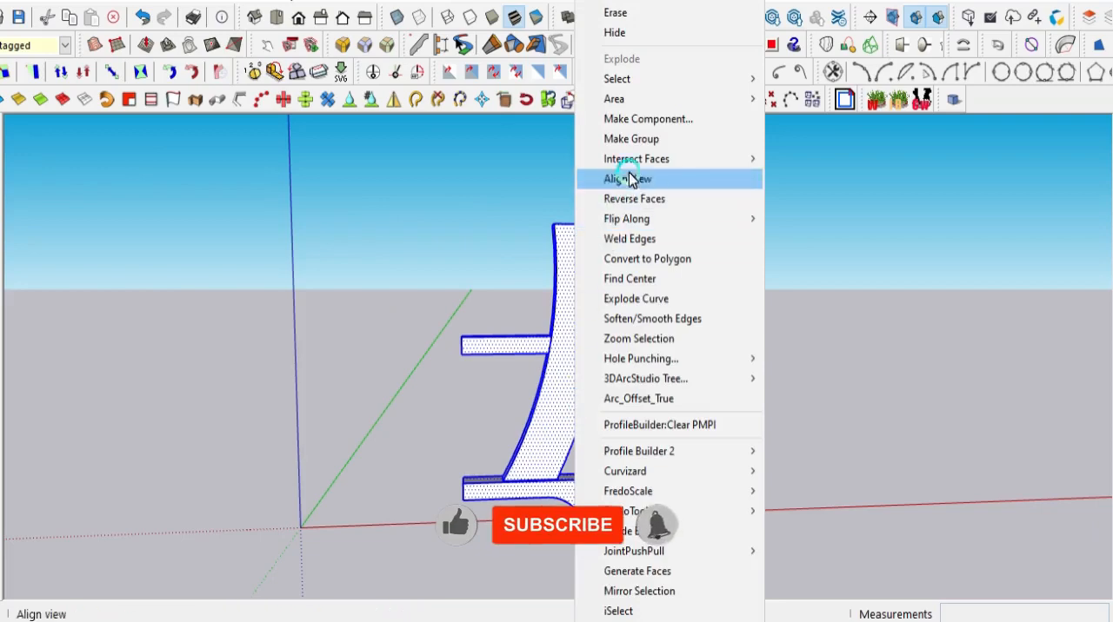
click(645, 139)
scroll(561, 487, up, 3)
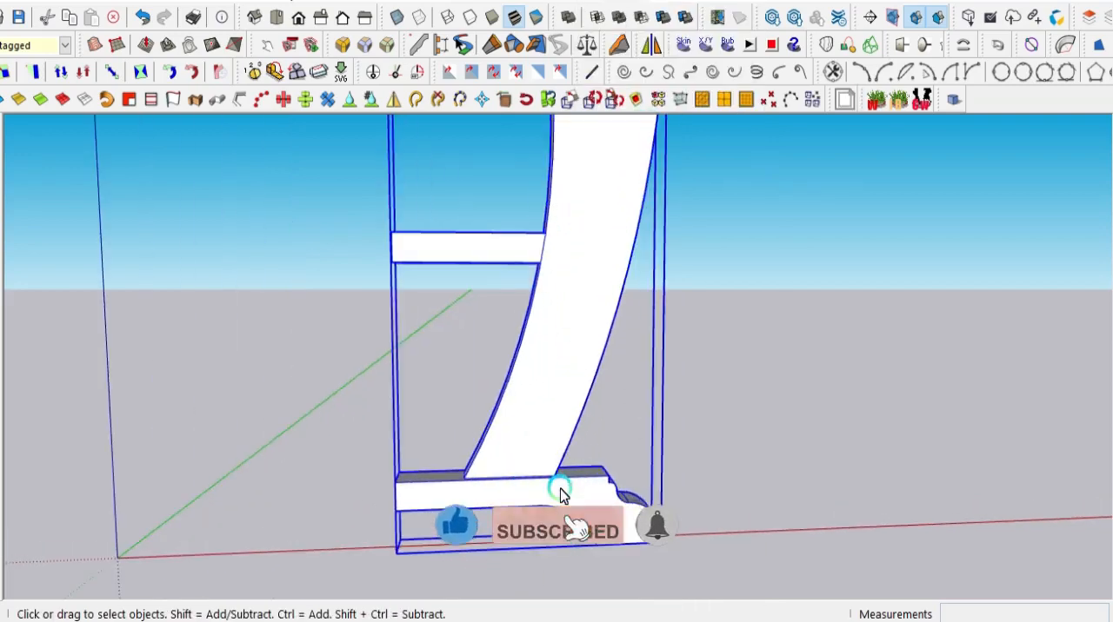
scroll(561, 492, down, 3)
- Copy the leg group 0.80 m along the red axis and clear the selection
middle_drag(597, 497, 565, 520)
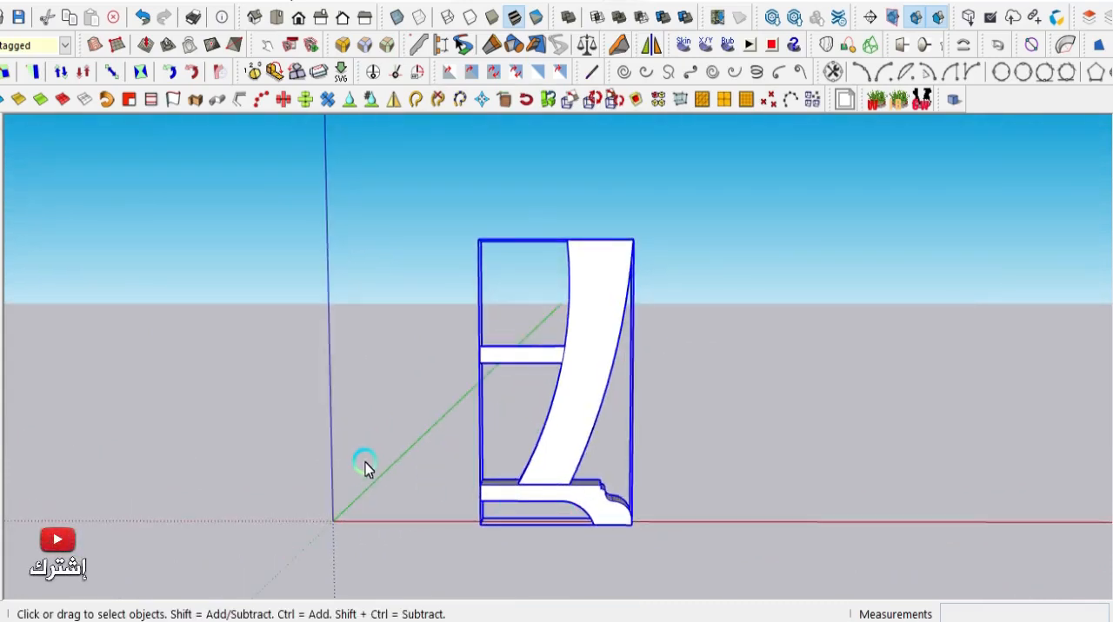
key(m)
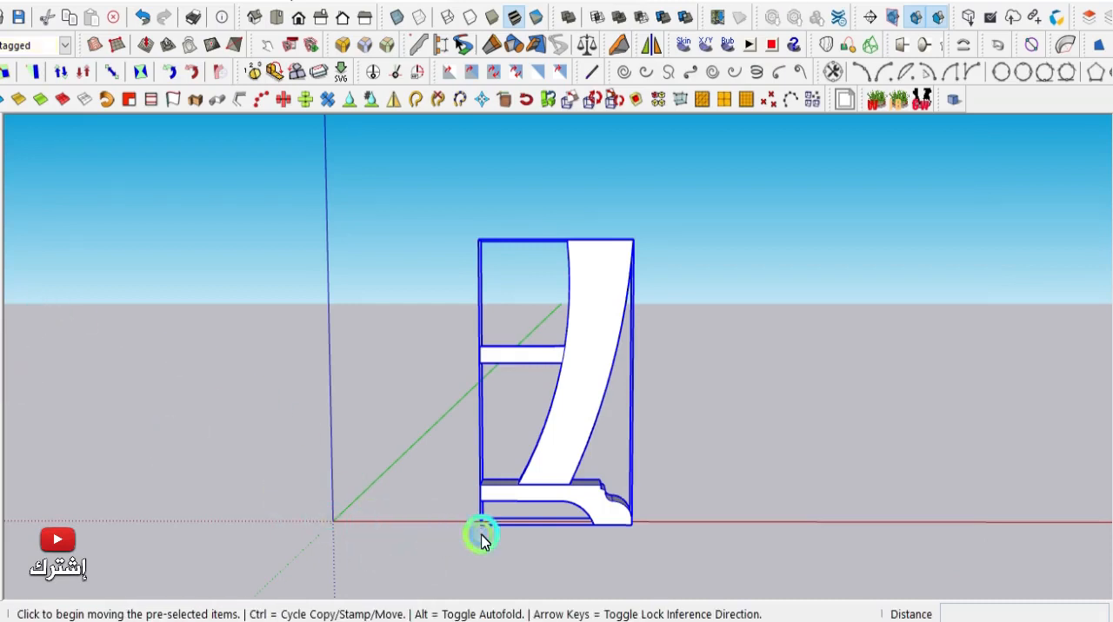
key(ctrl)
click(482, 539)
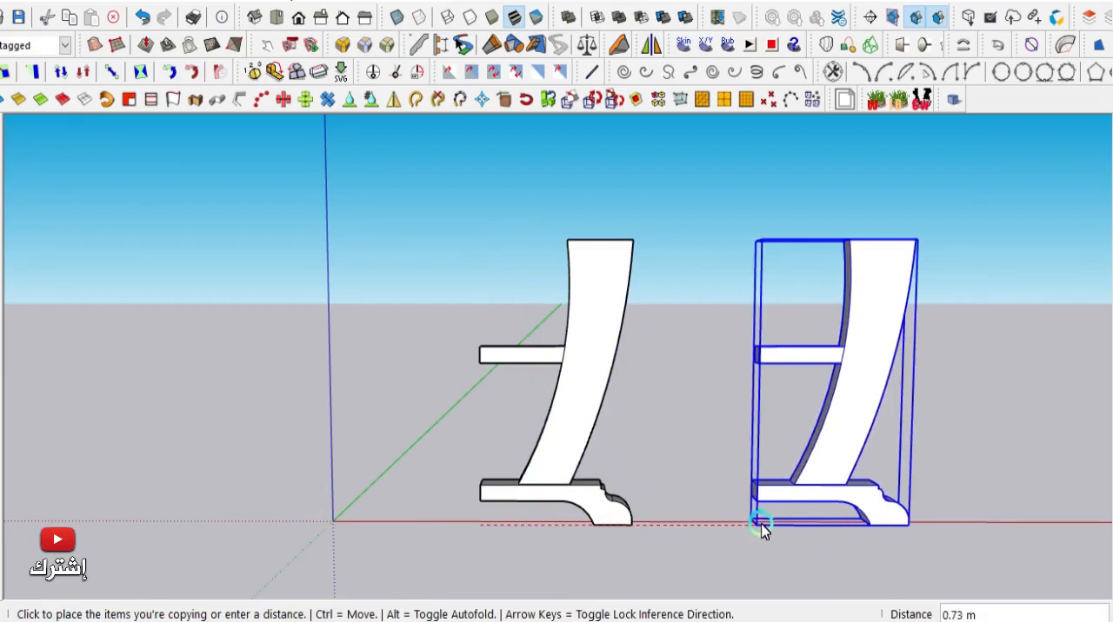
click(782, 521)
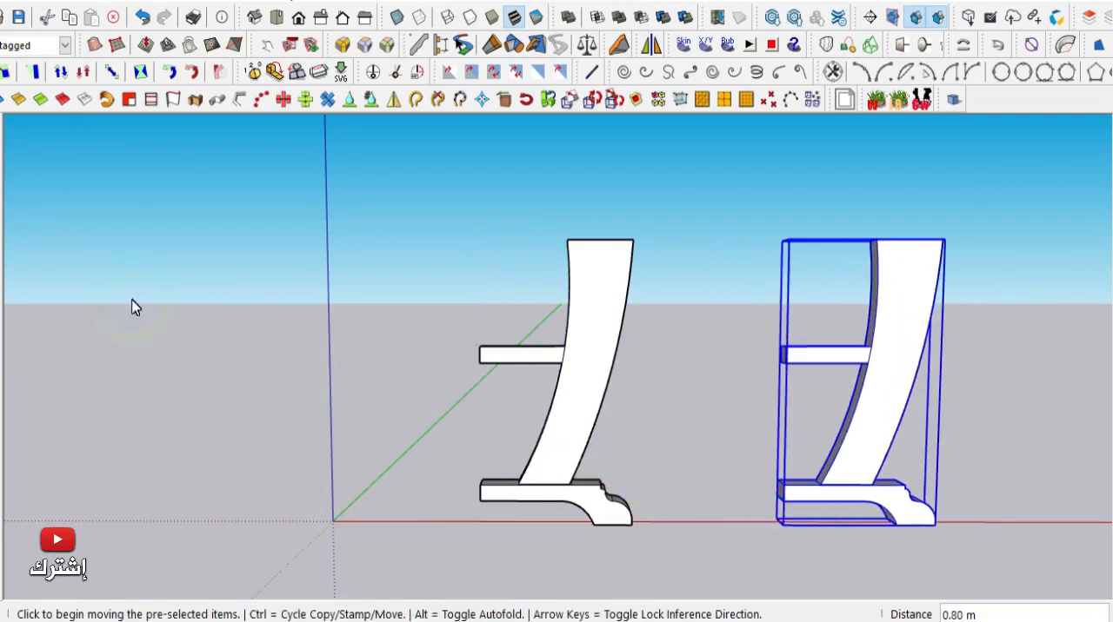
key(space)
click(290, 336)
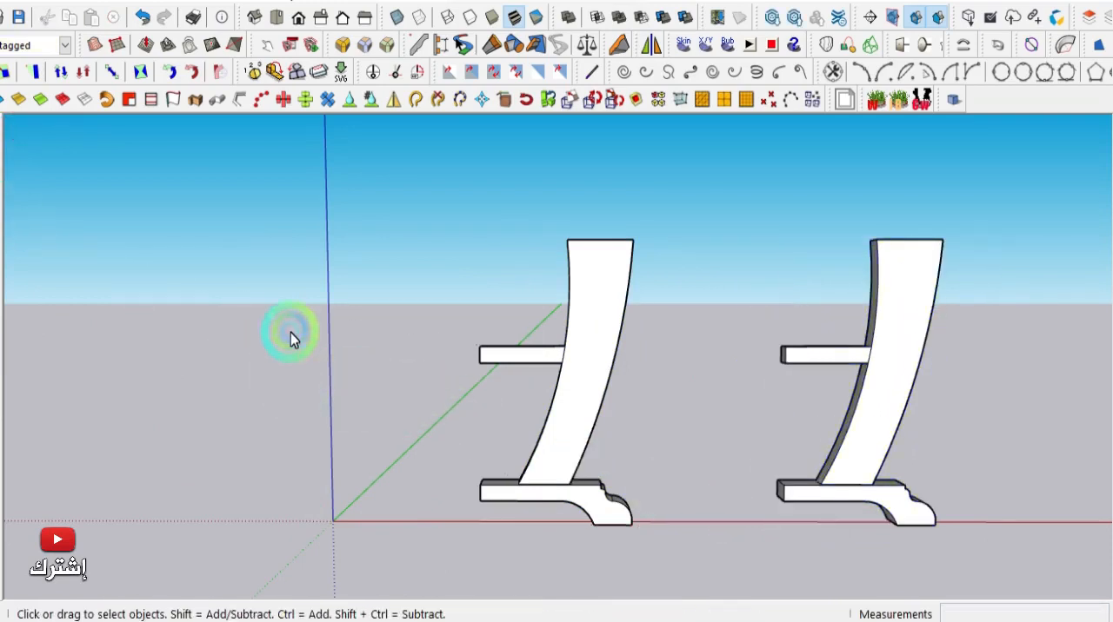
- Flip the original leg group, the one nearer the origin, along the group's red axis
middle_drag(291, 335, 444, 357)
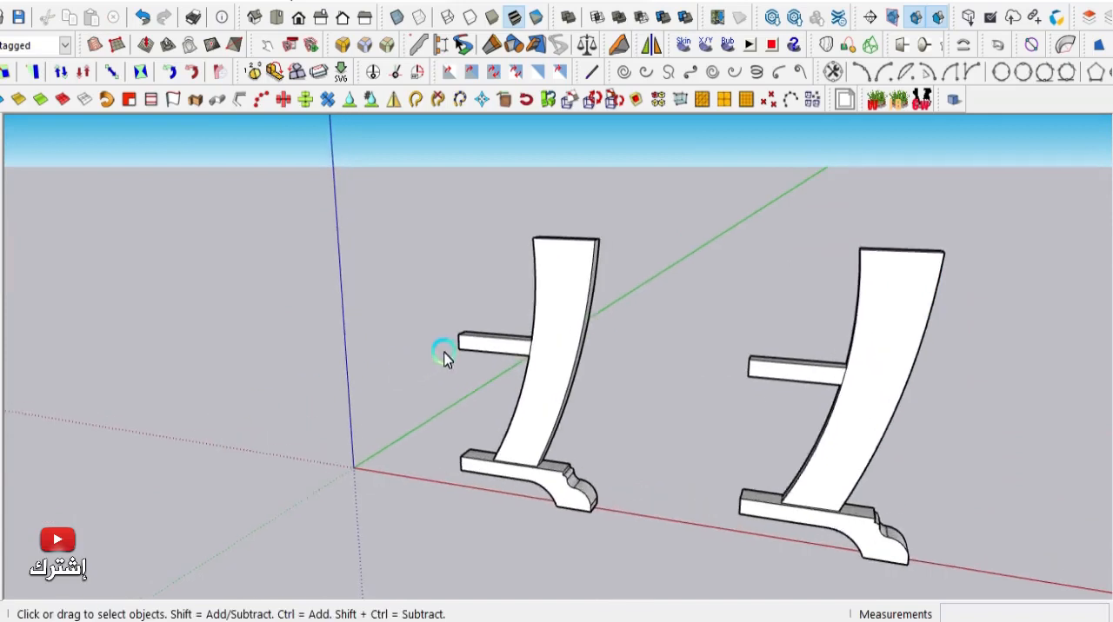
drag(475, 410, 629, 546)
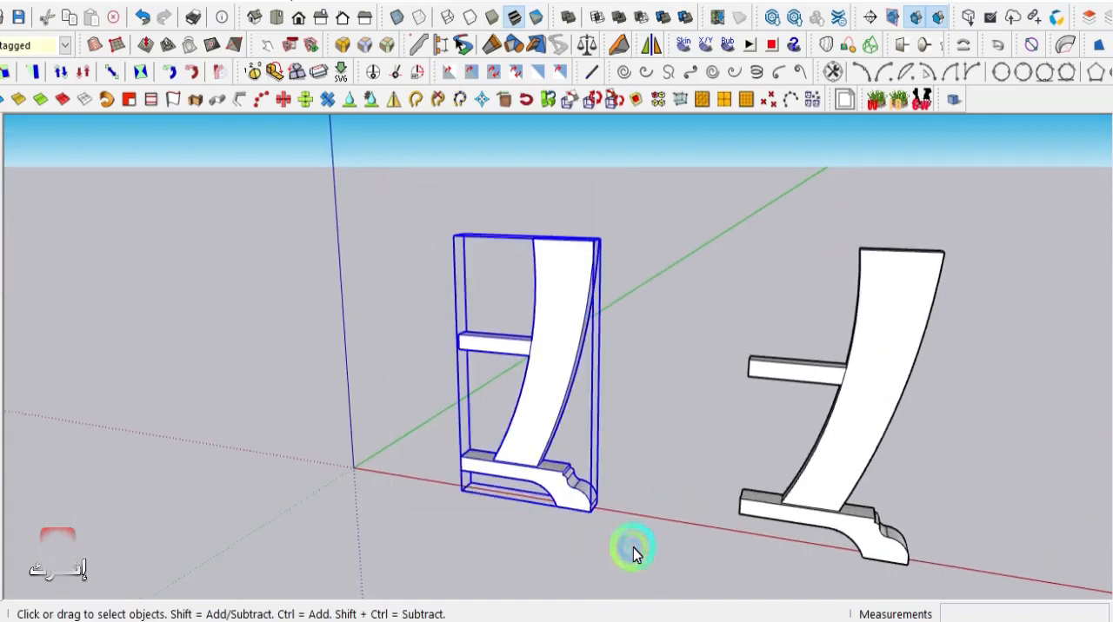
right_click(553, 343)
mouse_move(683, 264)
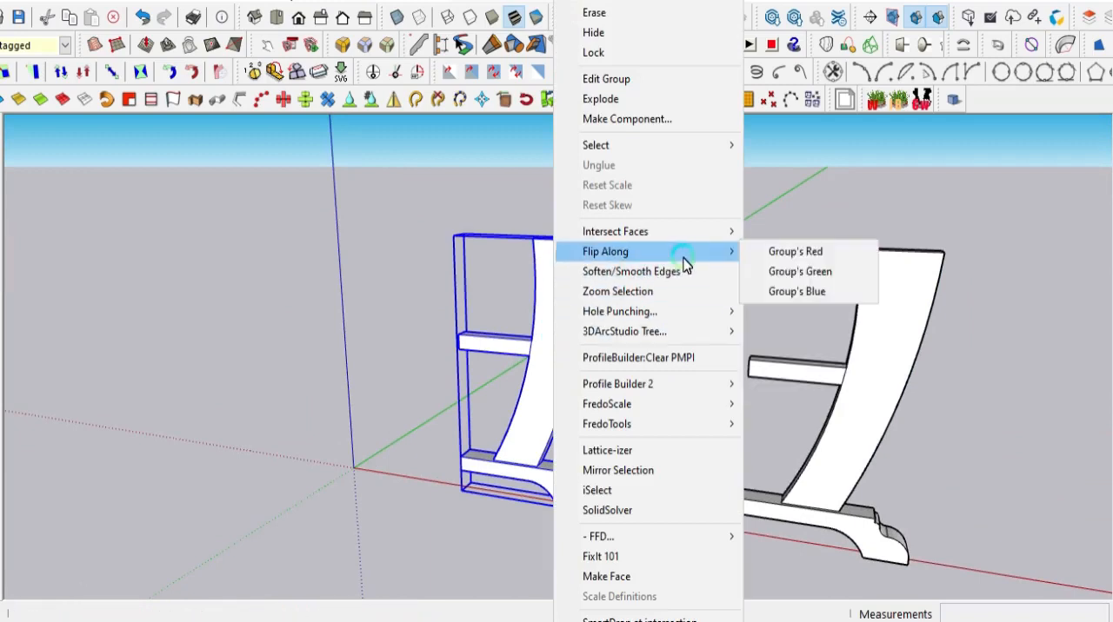
click(778, 254)
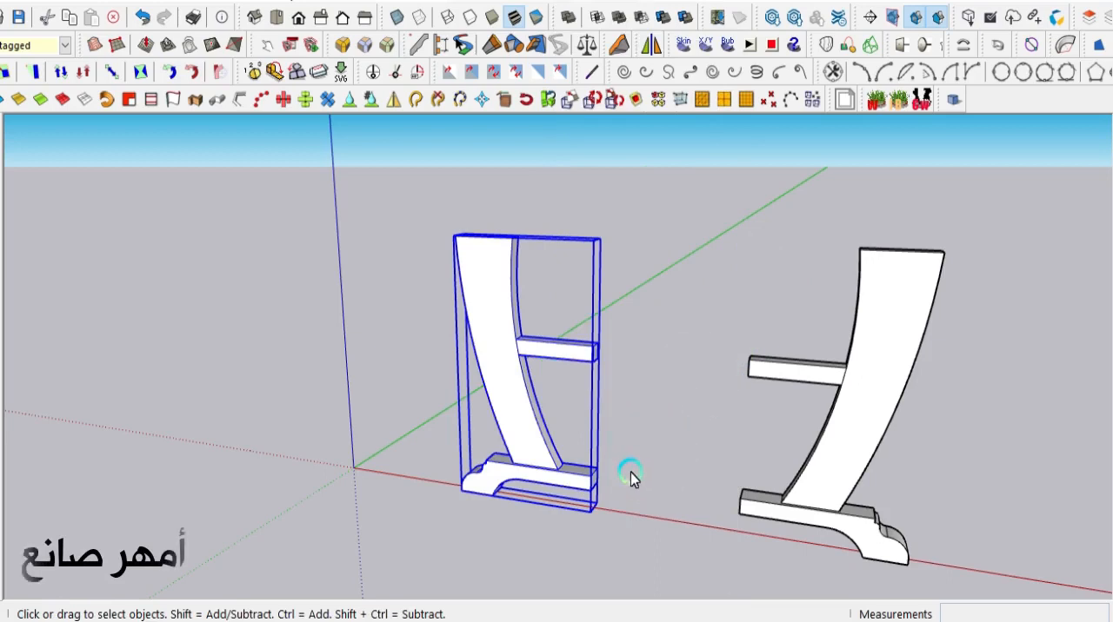
- Move the flipped leg group 0.40 m along the red axis until its foot and crossbar ends meet the other leg group
middle_drag(630, 472, 738, 520)
scroll(728, 513, up, 1)
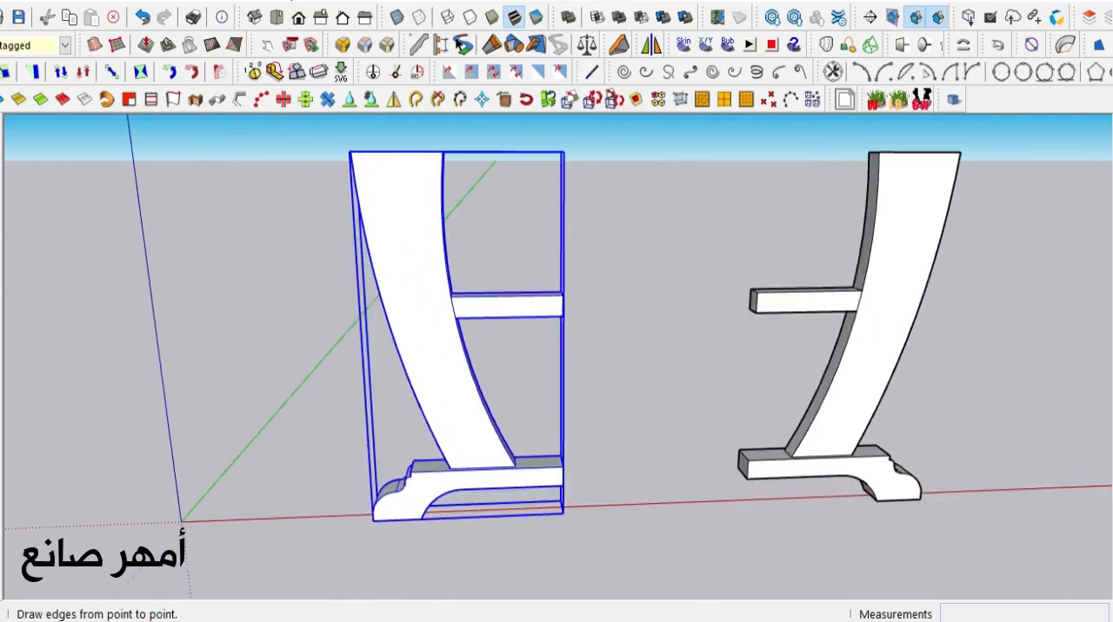
scroll(626, 499, up, 4)
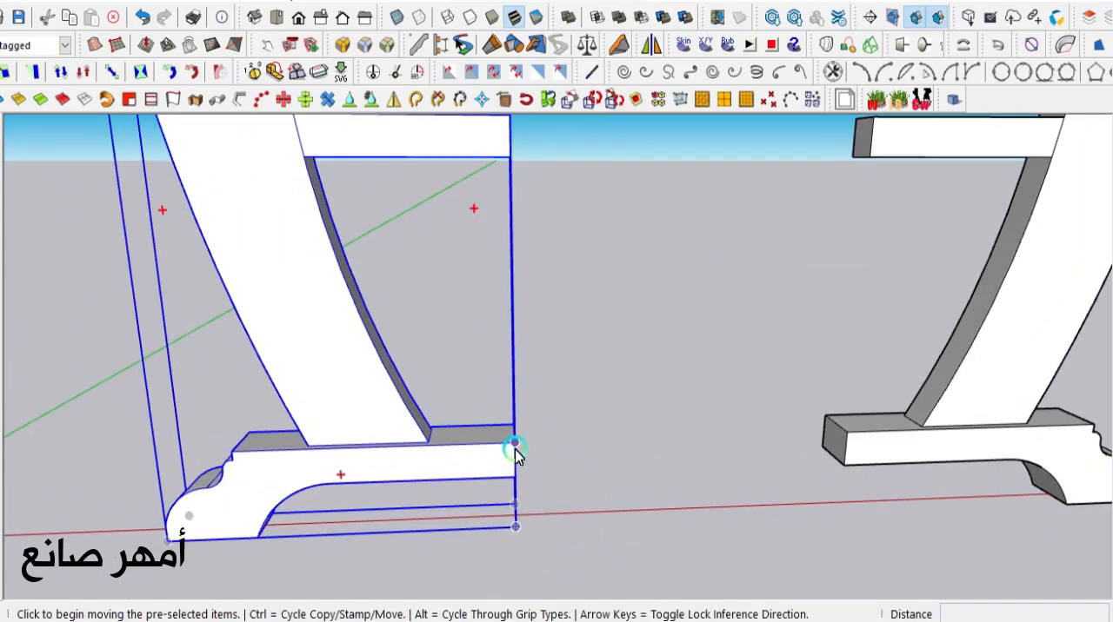
click(519, 451)
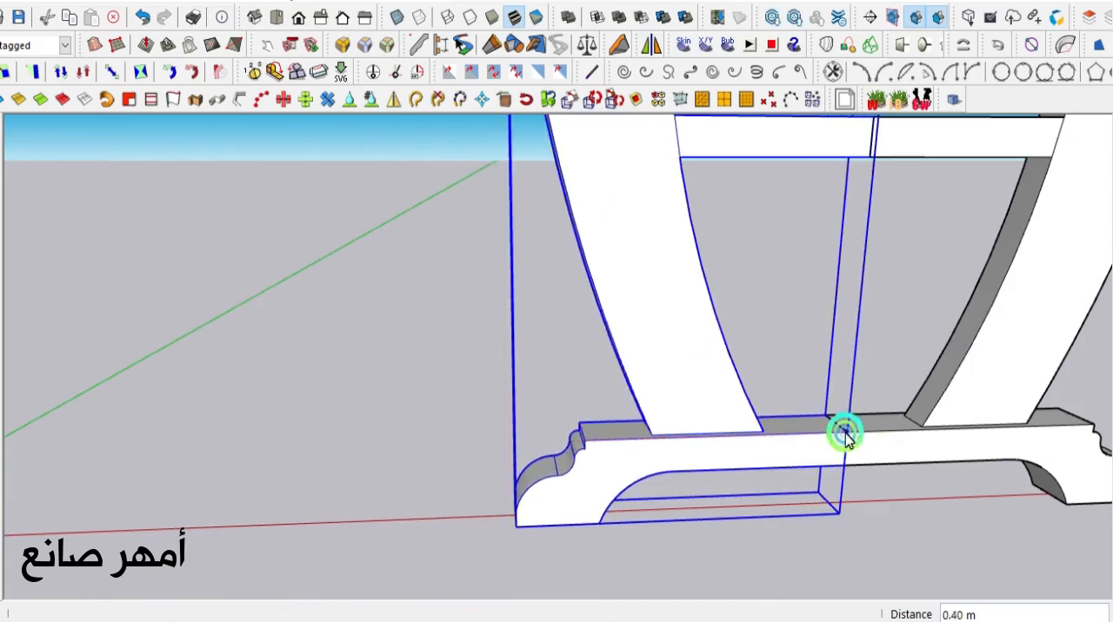
click(846, 435)
scroll(549, 450, down, 2)
scroll(548, 450, down, 3)
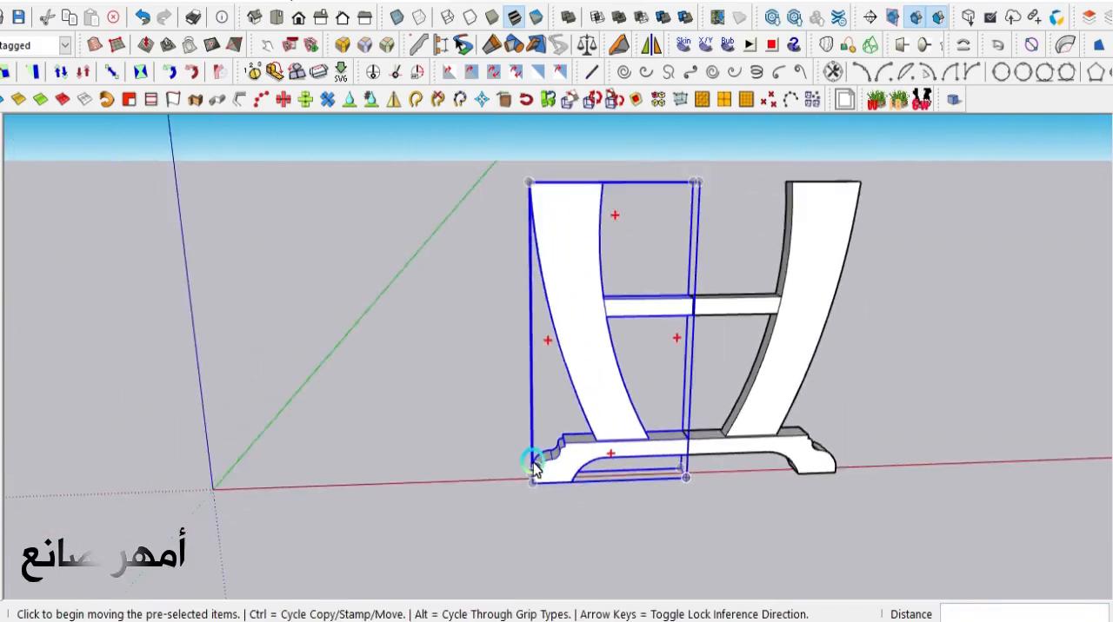
- Examine the joined leg pair's crossbar and foot seams from several angles and clear the selection
middle_drag(531, 459, 643, 345)
scroll(644, 345, up, 2)
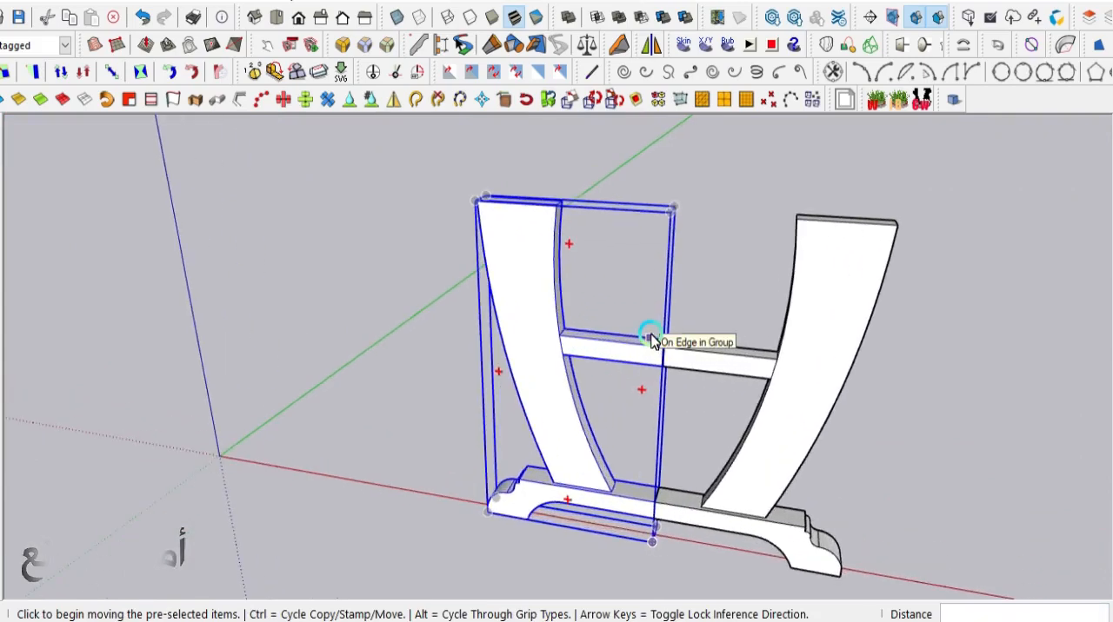
scroll(651, 341, down, 2)
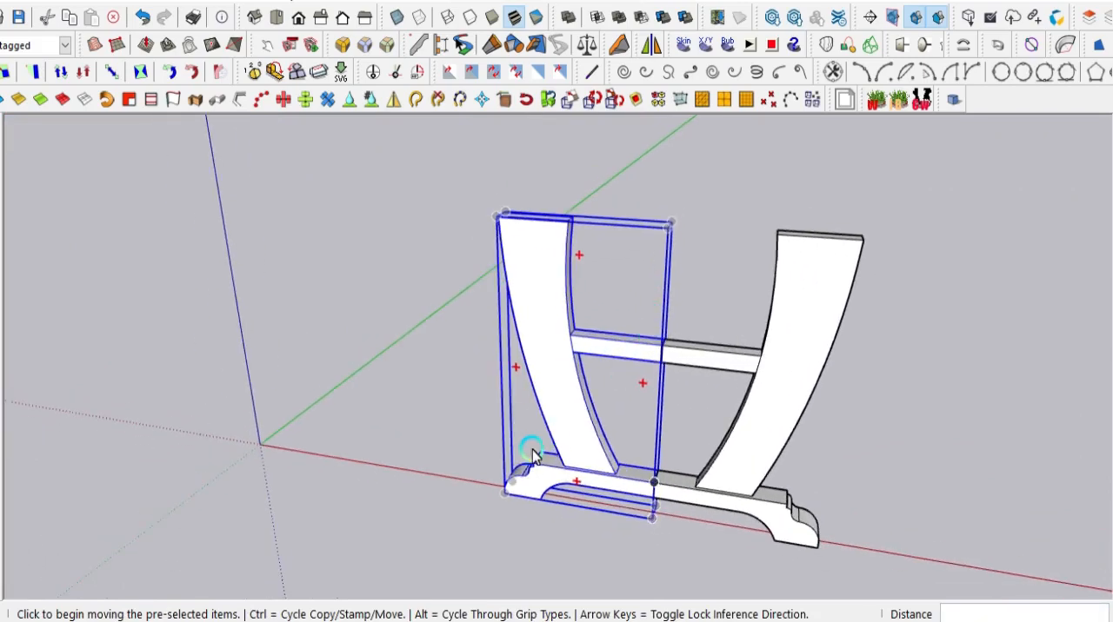
middle_drag(533, 456, 499, 551)
scroll(702, 393, up, 2)
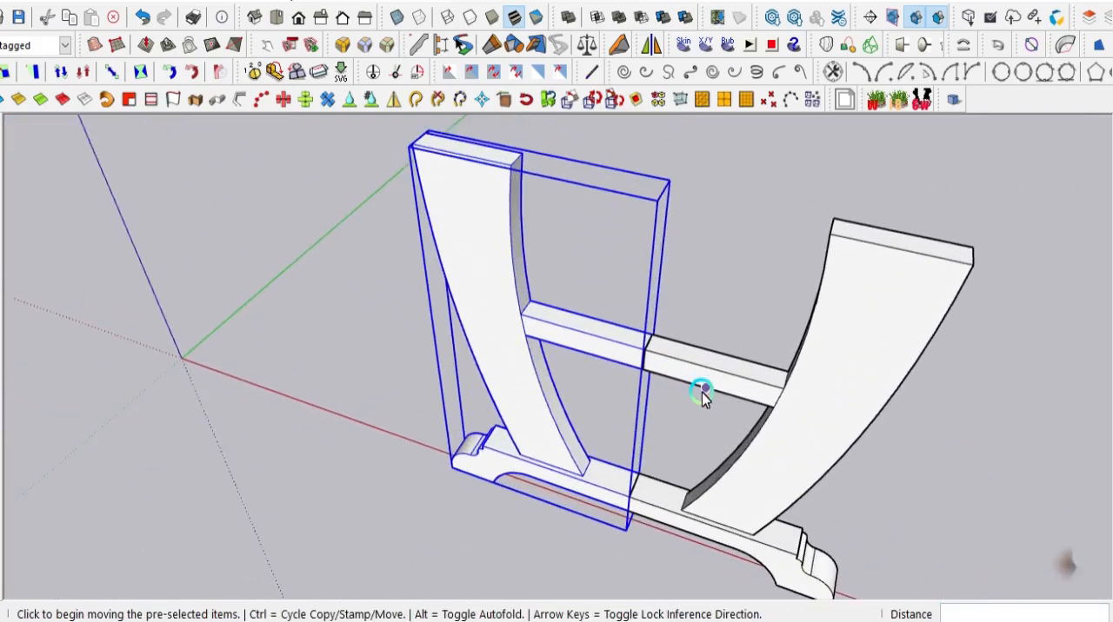
scroll(703, 393, up, 1)
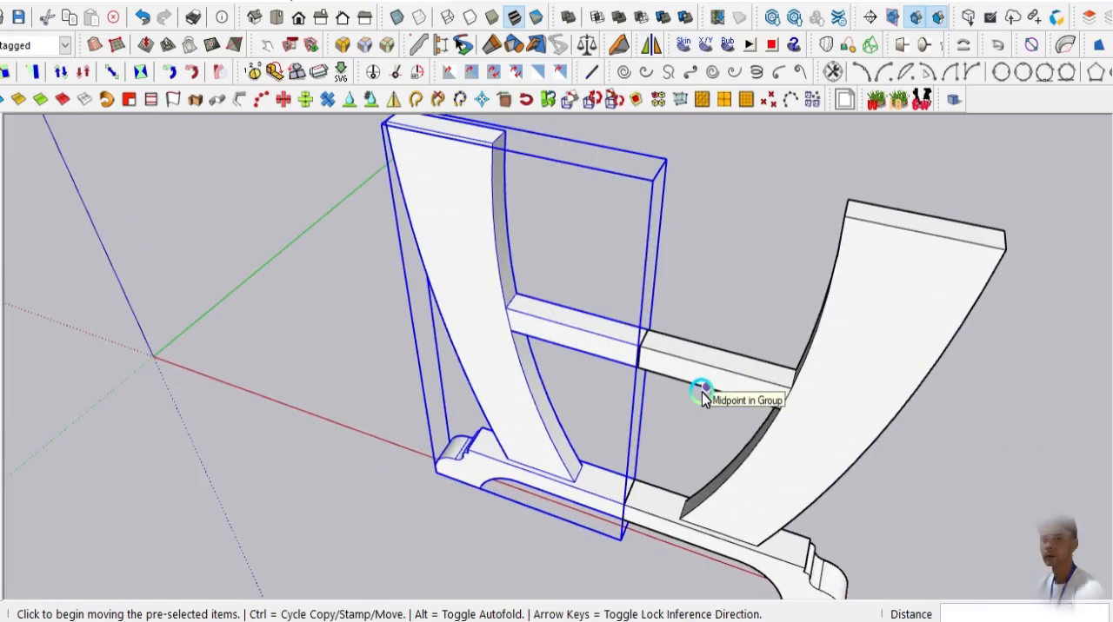
scroll(703, 393, down, 2)
key(space)
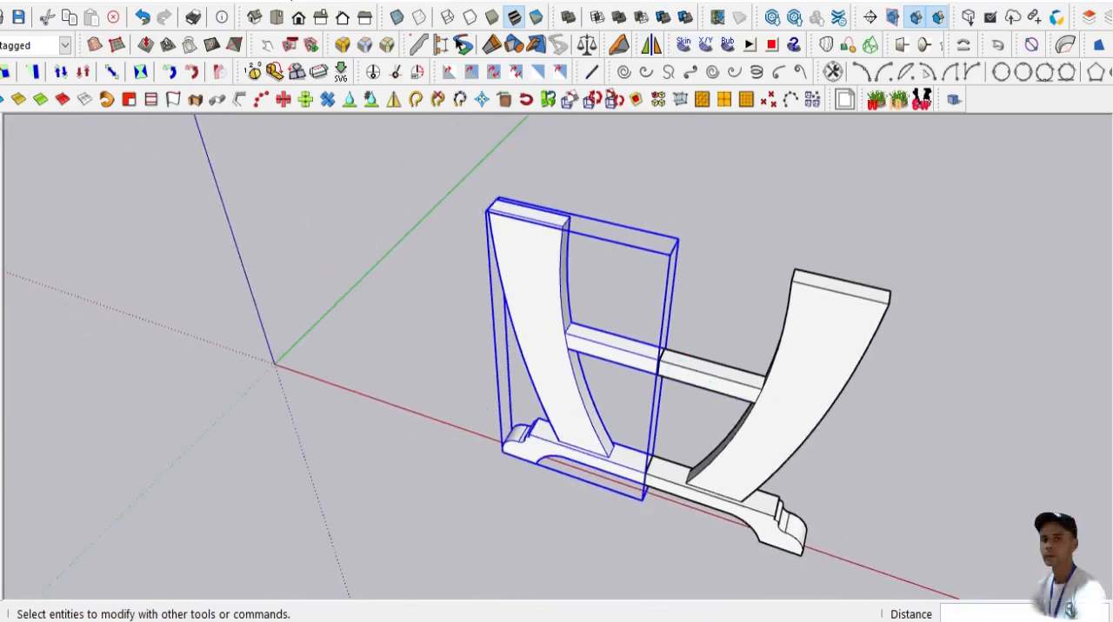
click(339, 298)
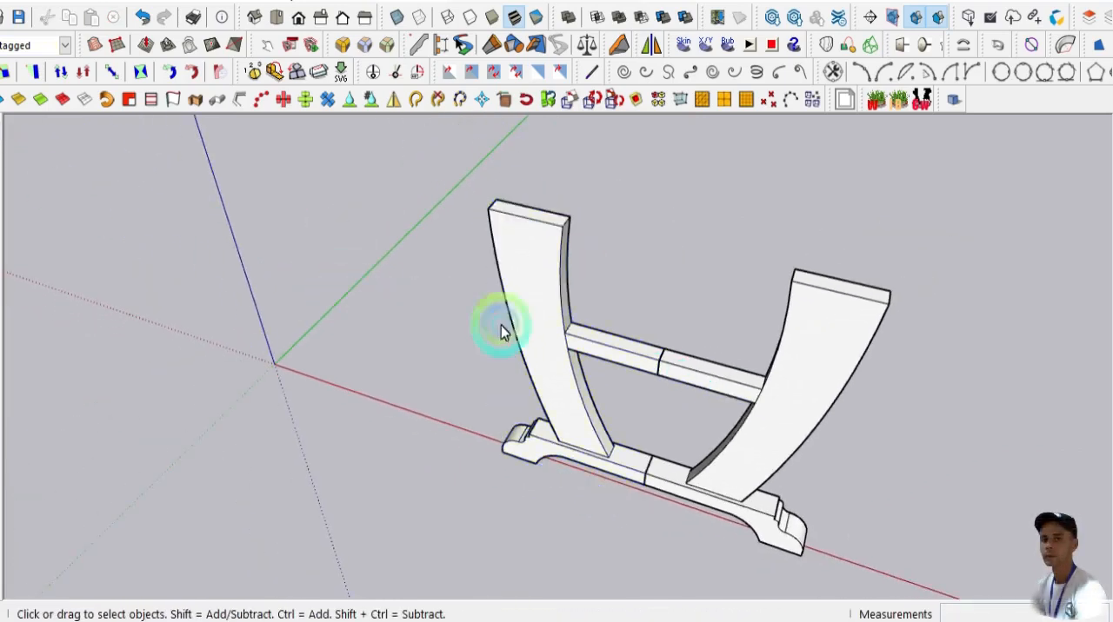
- Select both joined leg groups, make them a single group and clear the selection
middle_drag(499, 330, 691, 340)
scroll(690, 348, up, 2)
scroll(690, 348, down, 3)
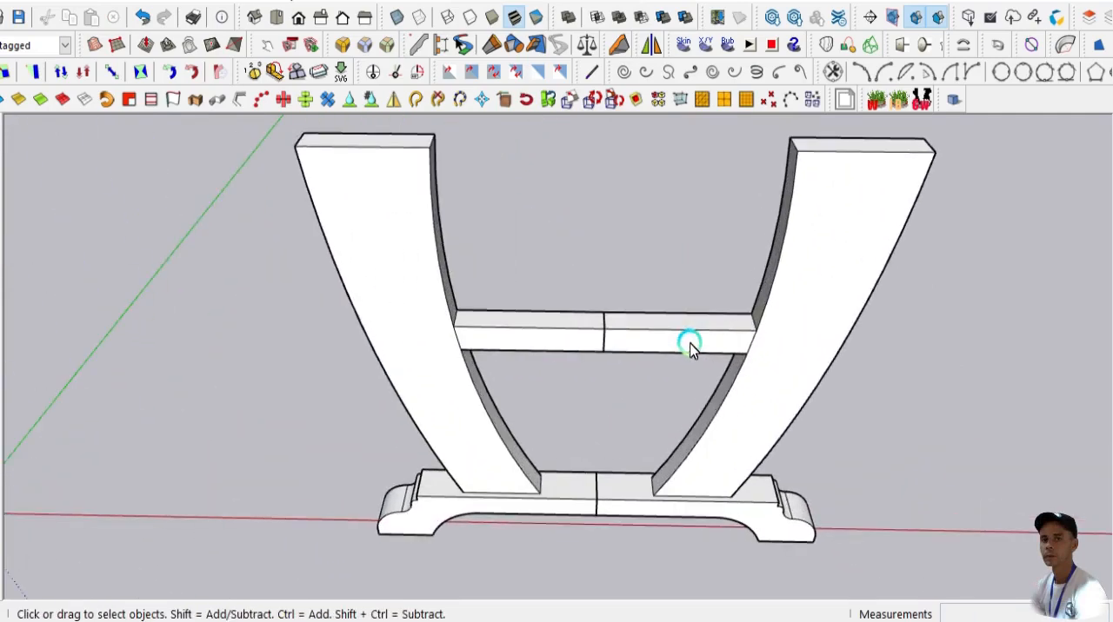
drag(363, 172, 870, 556)
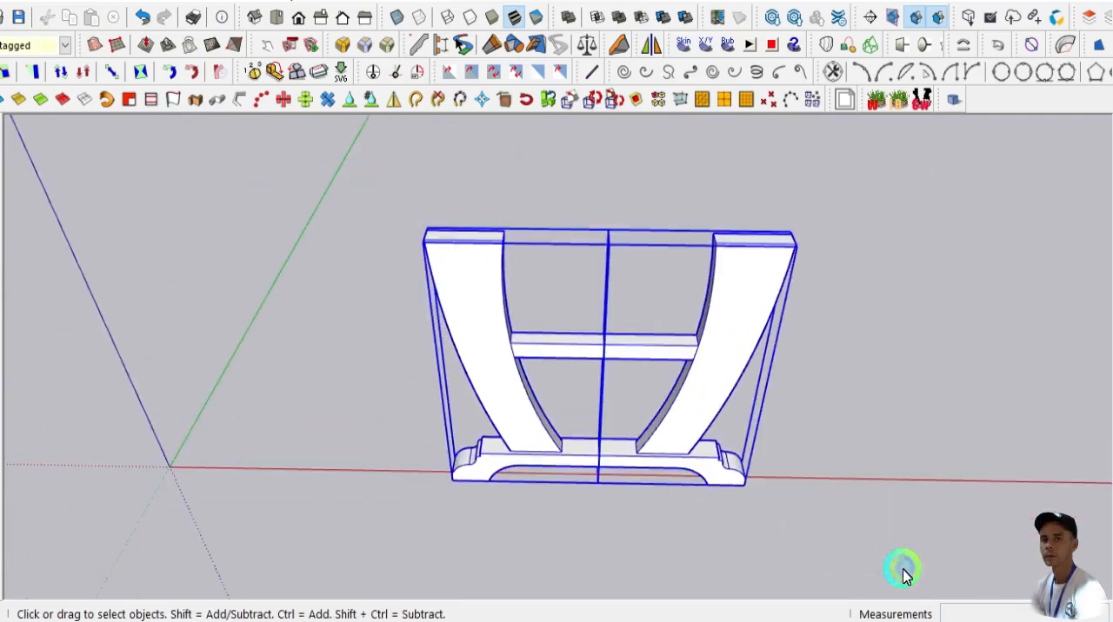
right_click(511, 394)
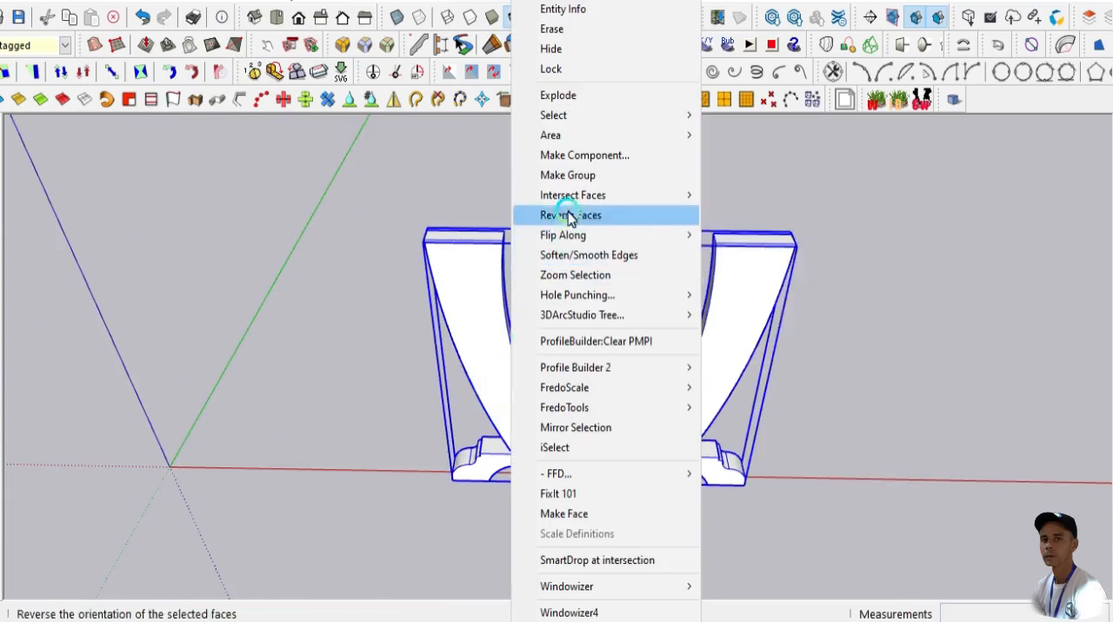
click(580, 178)
click(327, 258)
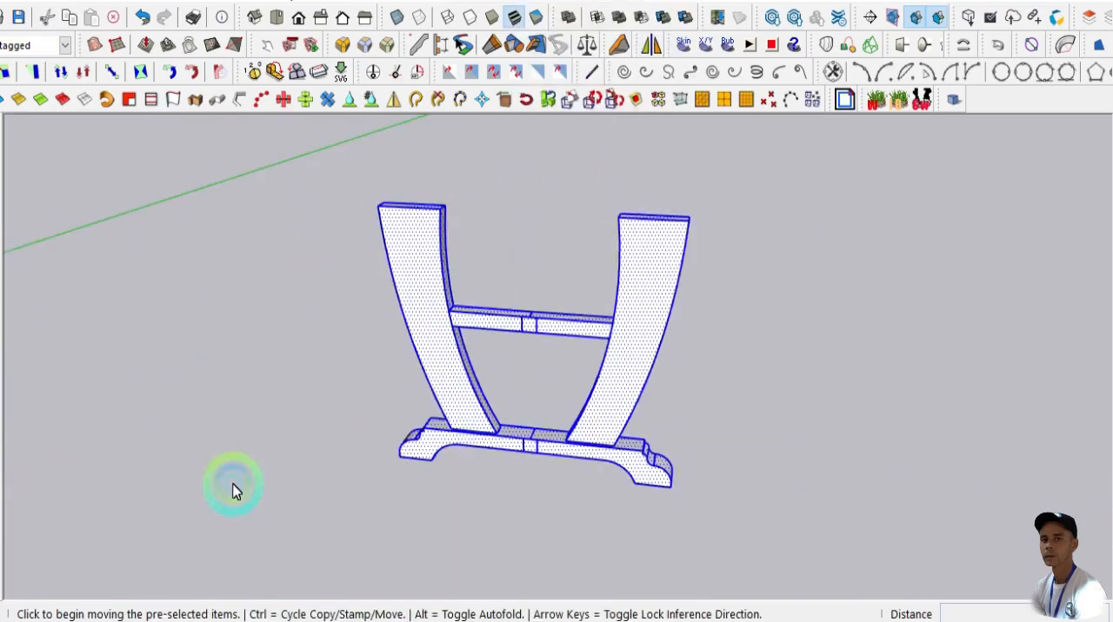
- Copy the complete leg frame about 0.26 m along the green axis, starting from the foot's endpoint
key(ctrl)
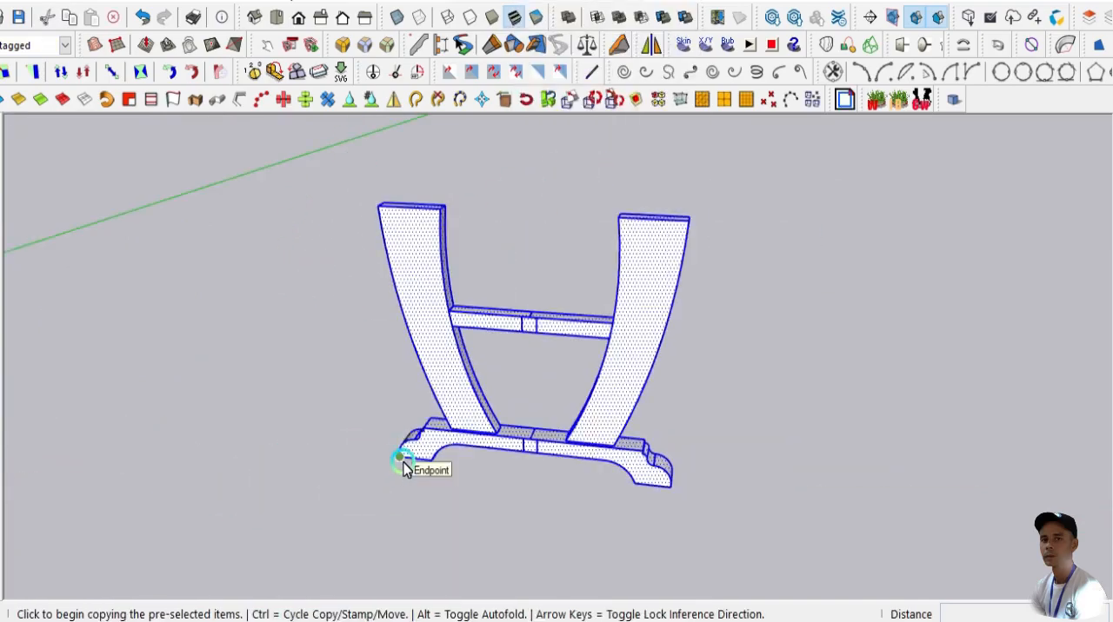
click(400, 458)
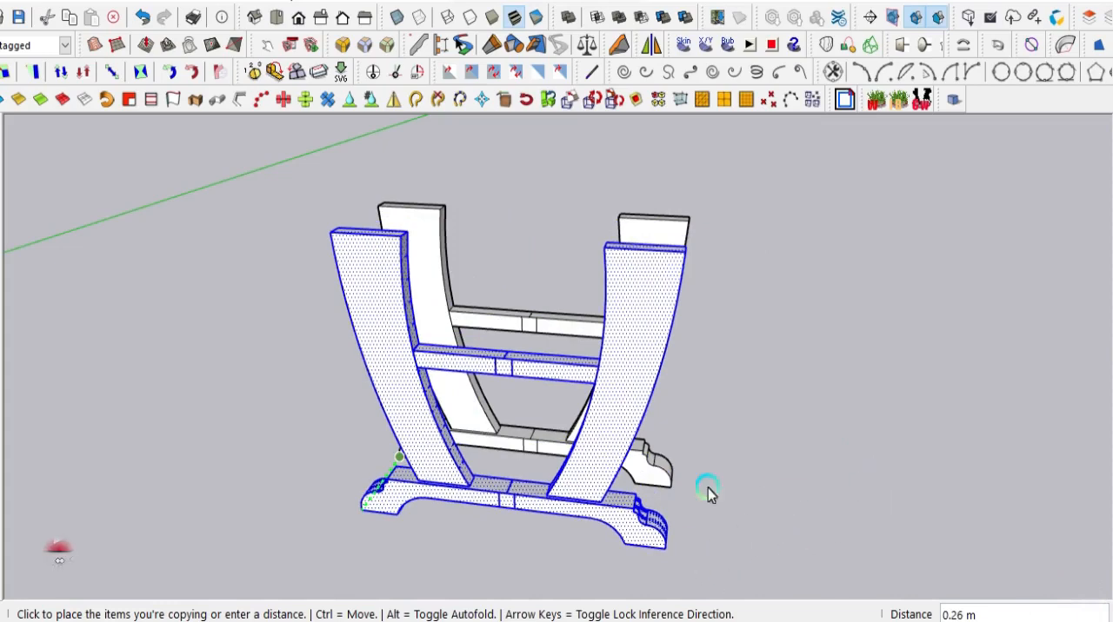
click(837, 379)
middle_drag(810, 428, 728, 424)
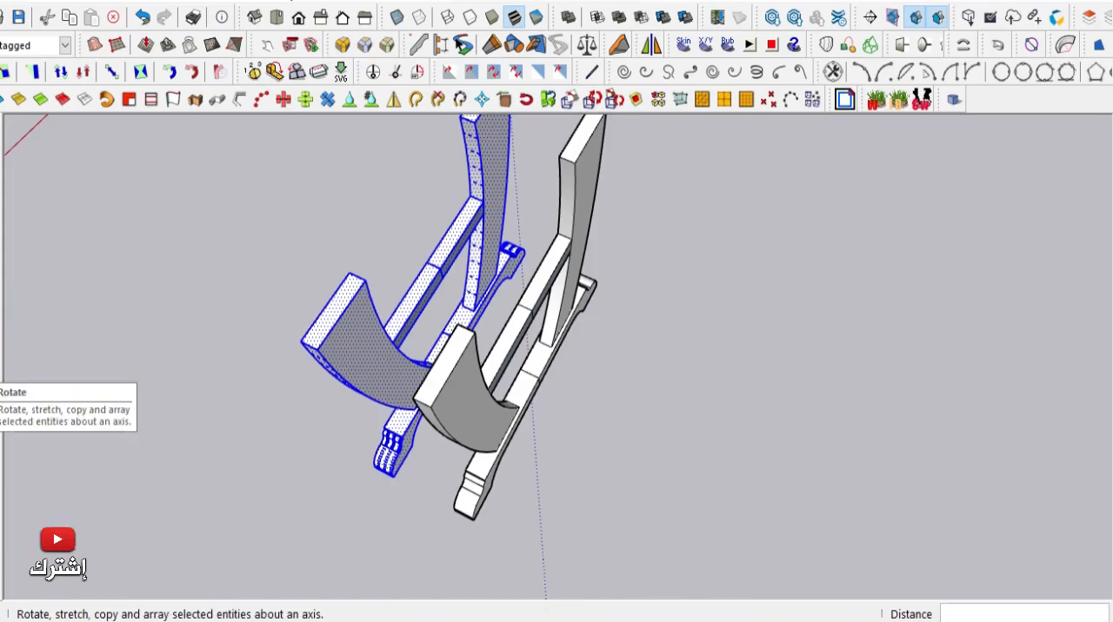
- Rotate the copied frame 90° horizontally about the center of its crossbar, making it perpendicular to the original frame
key(q)
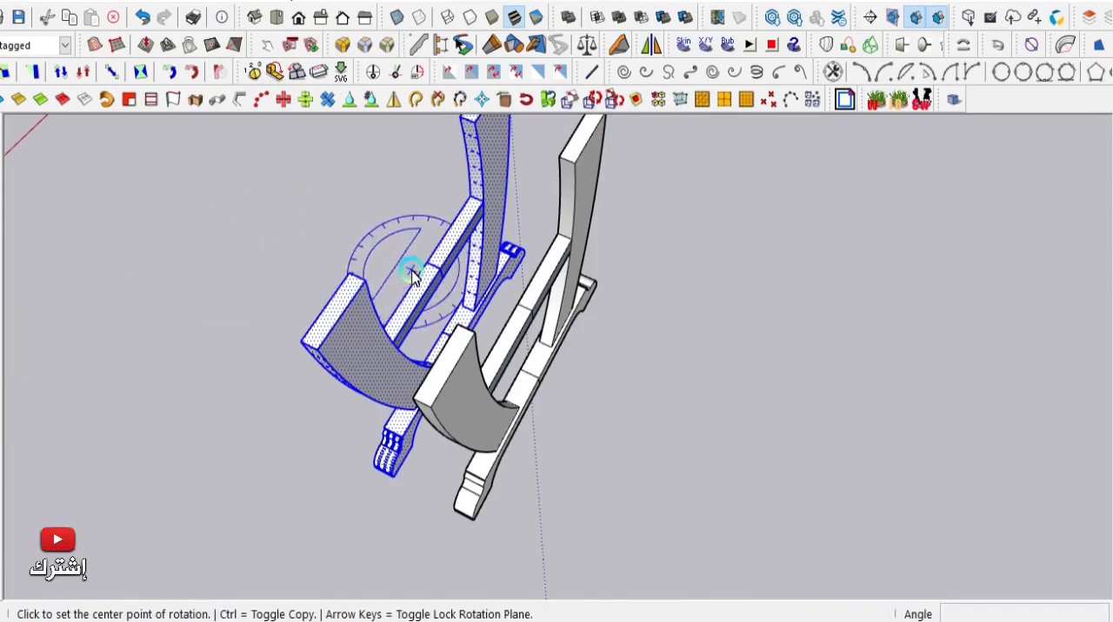
scroll(435, 272, up, 3)
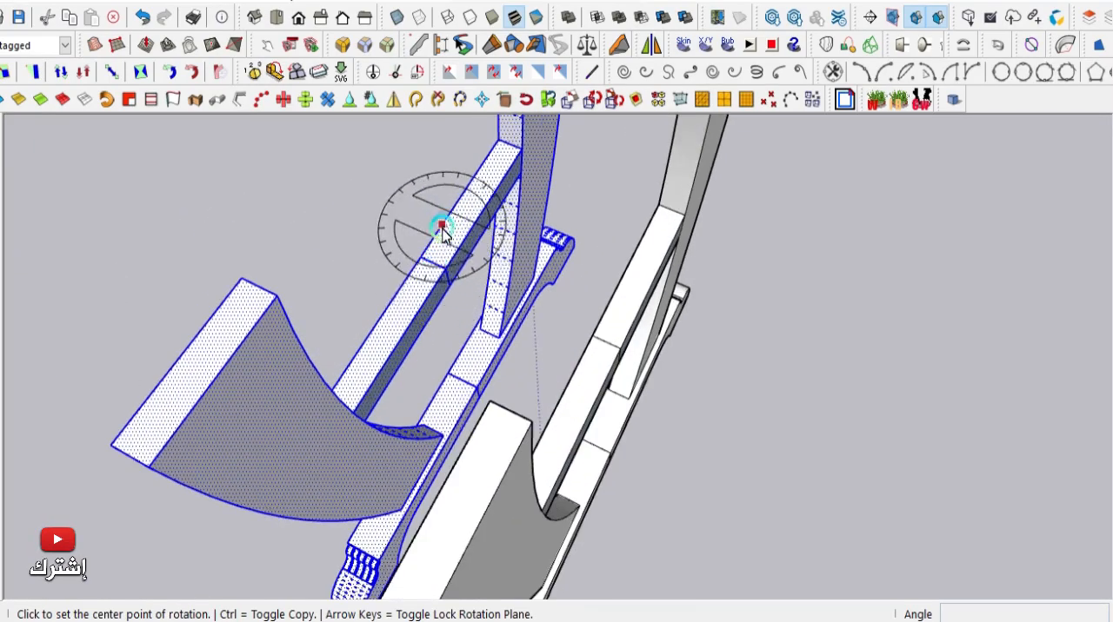
scroll(437, 271, up, 3)
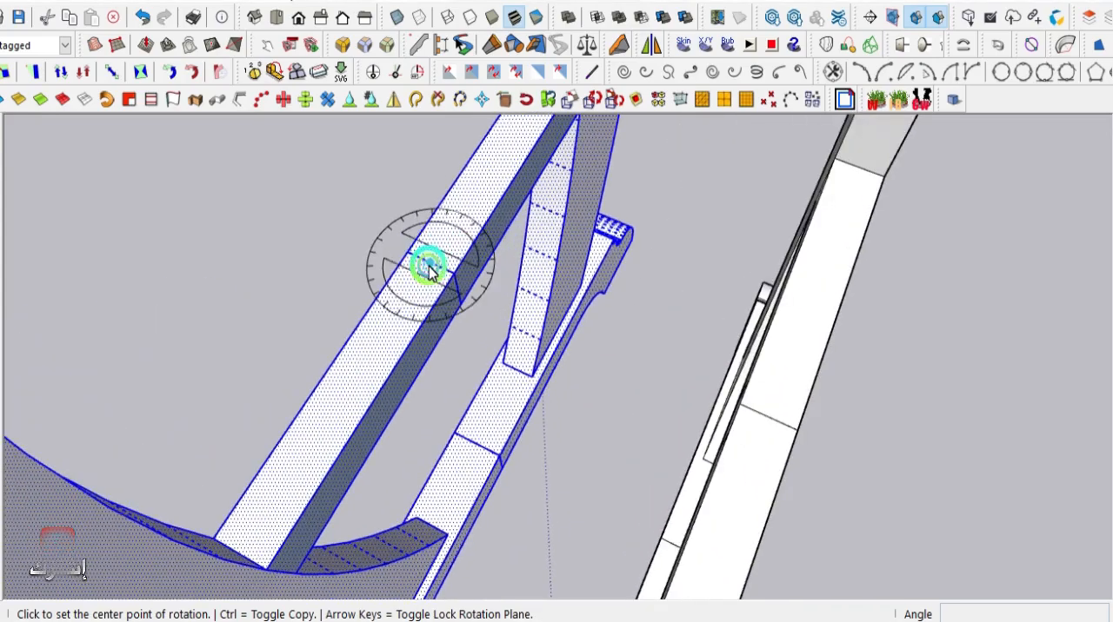
click(429, 271)
scroll(429, 271, down, 3)
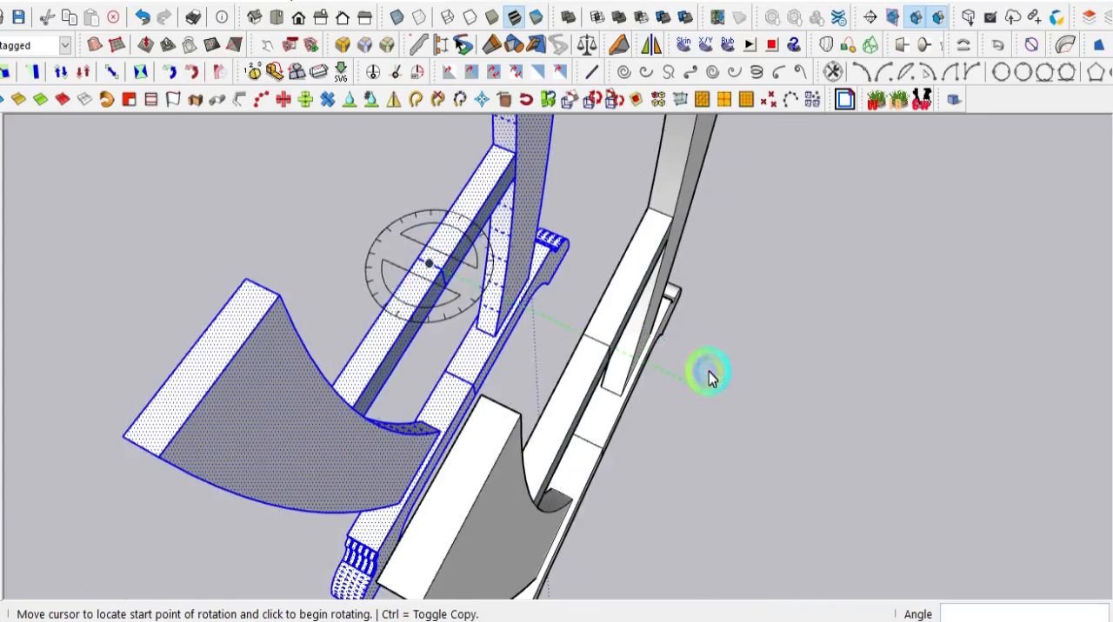
click(708, 375)
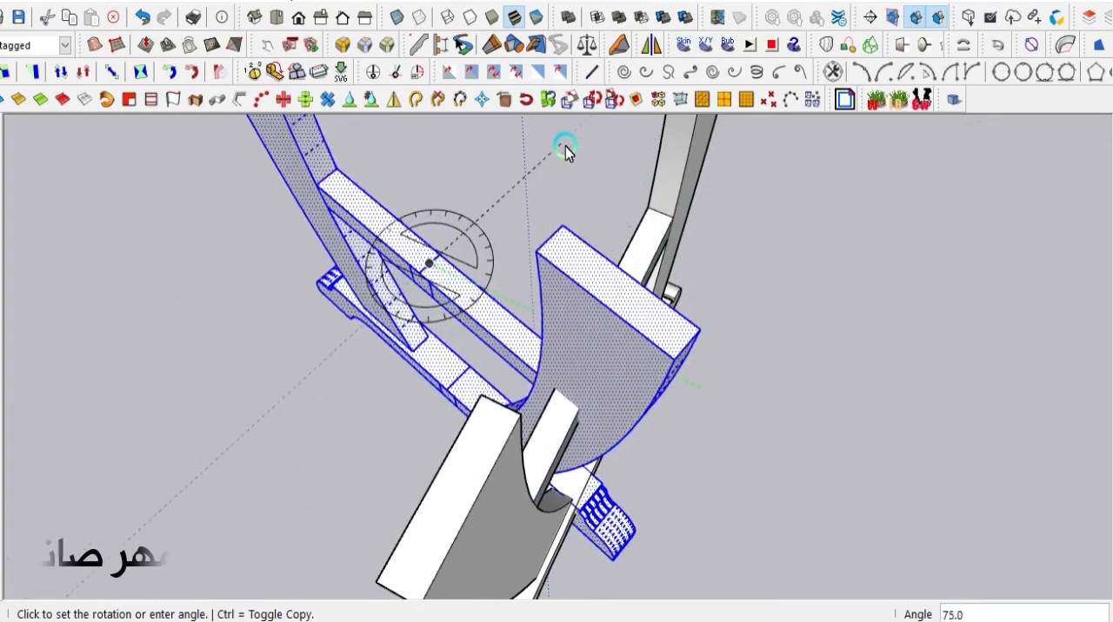
click(514, 139)
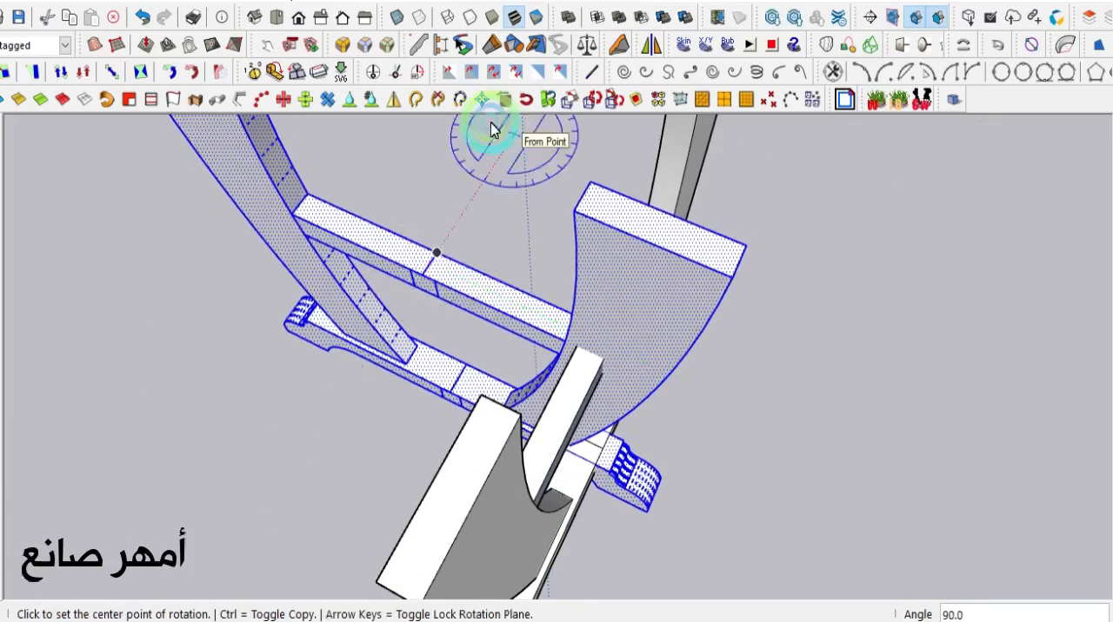
- Move the rotated frame 0.26 m so its crossbar and foot cross the original frame at their centers, and clear the selection
middle_drag(211, 360, 479, 355)
scroll(486, 427, up, 5)
middle_drag(493, 437, 497, 356)
scroll(455, 397, down, 5)
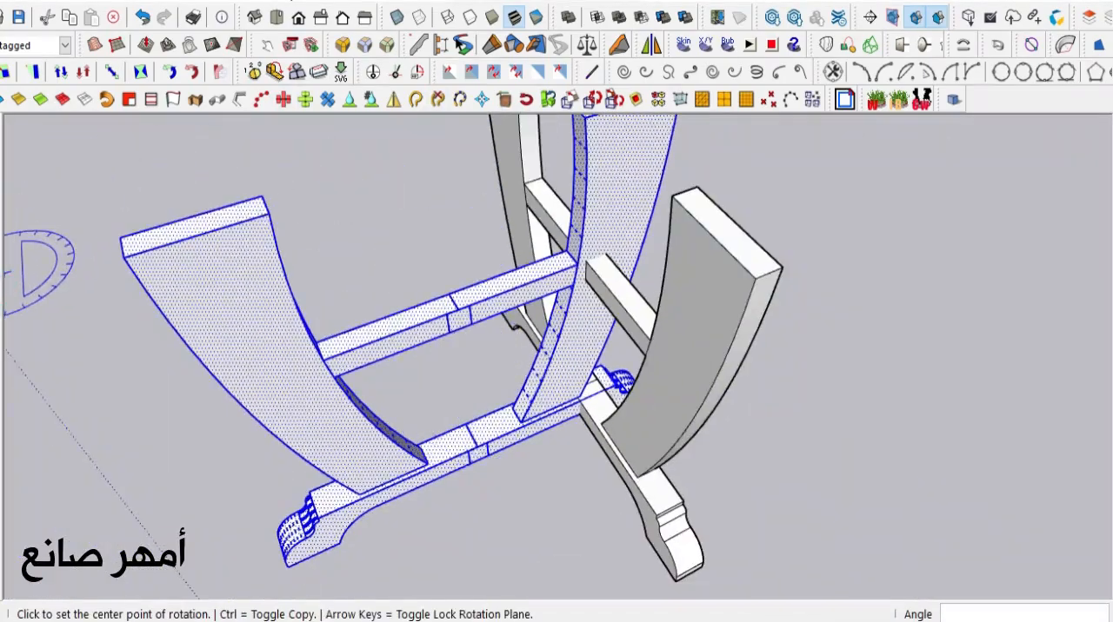
key(m)
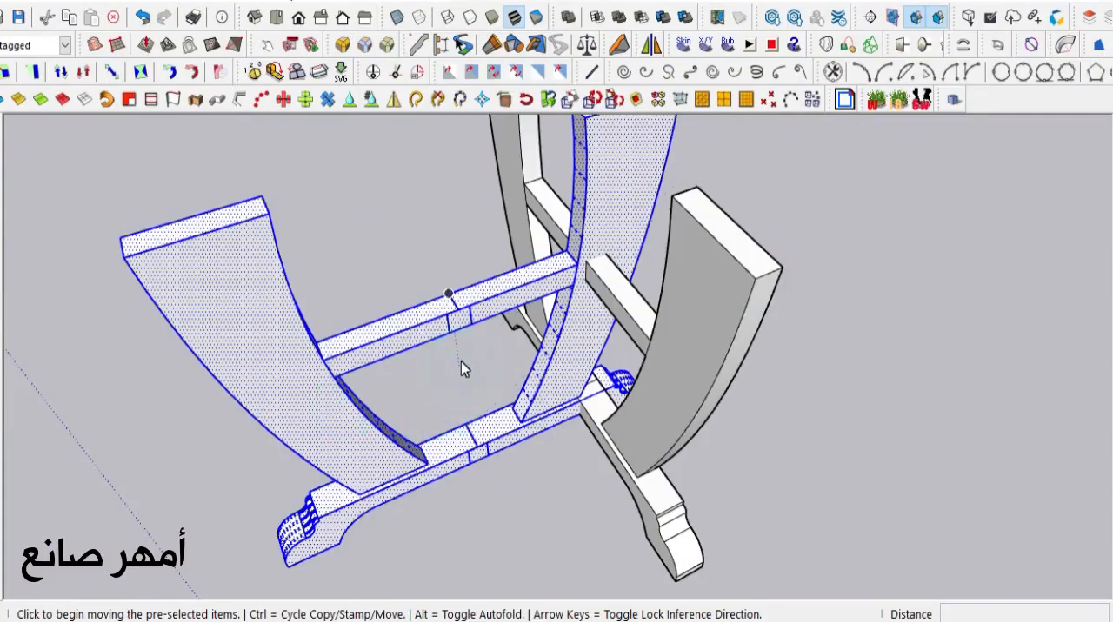
click(445, 315)
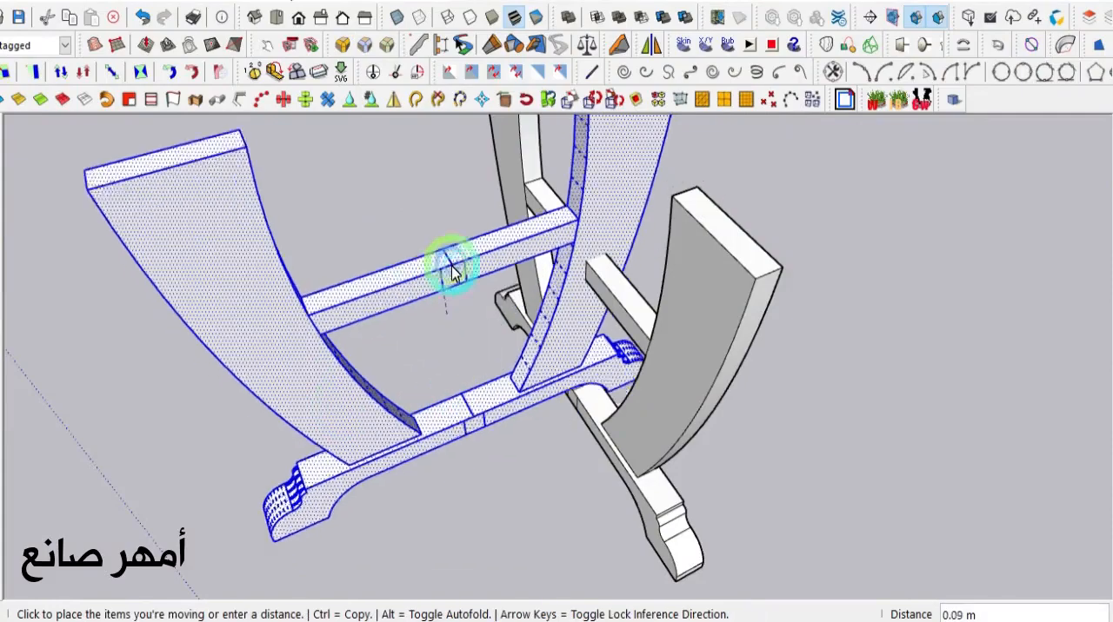
scroll(530, 277, up, 3)
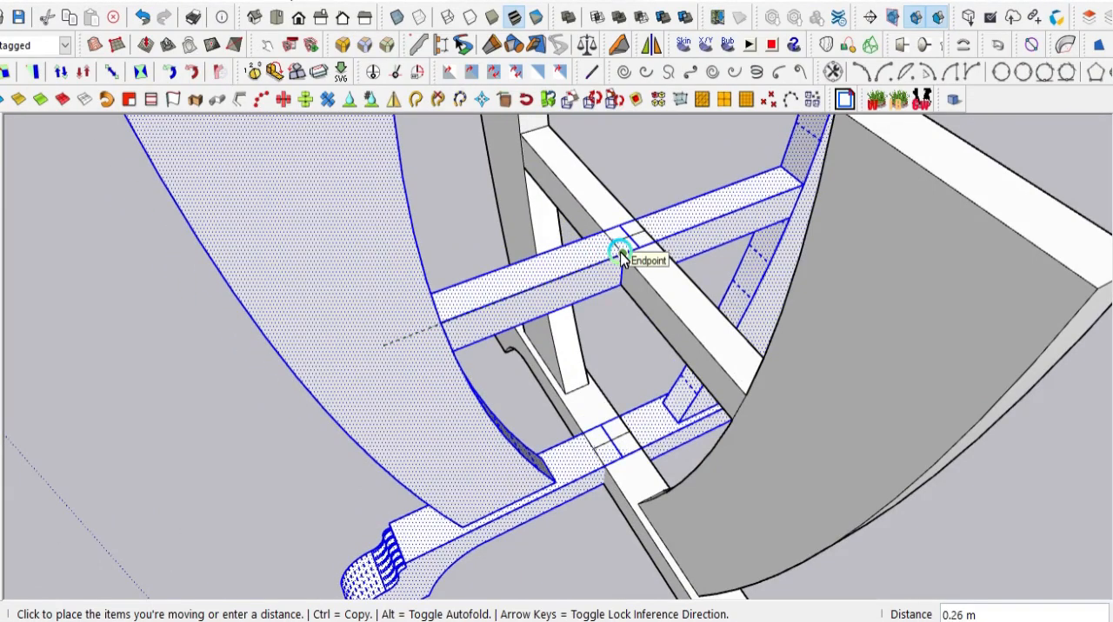
click(620, 256)
scroll(396, 351, down, 6)
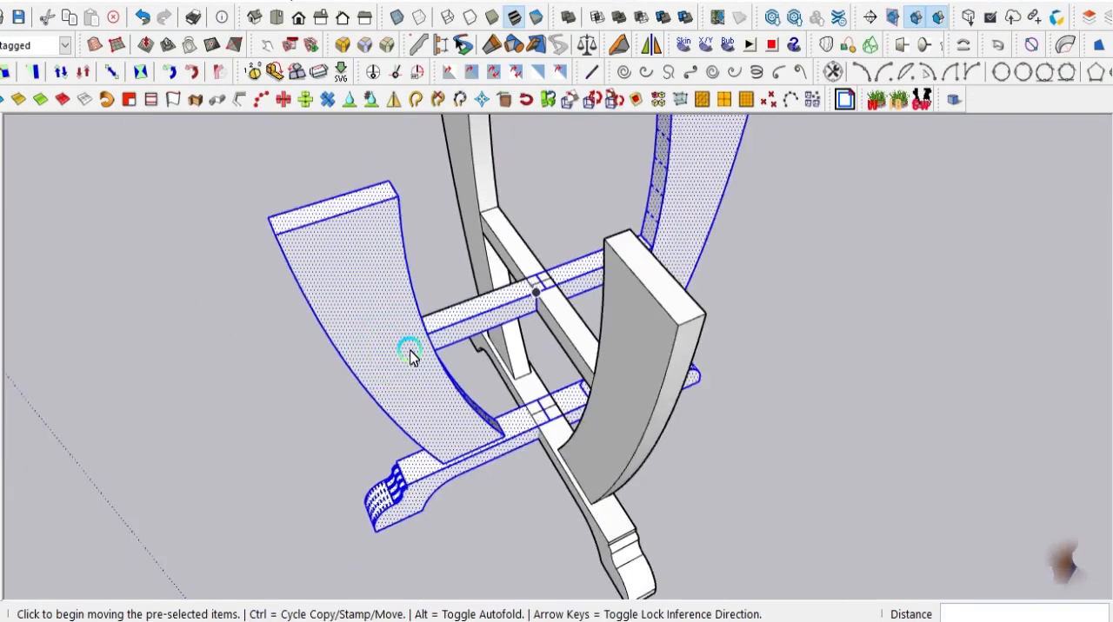
middle_drag(416, 361, 87, 424)
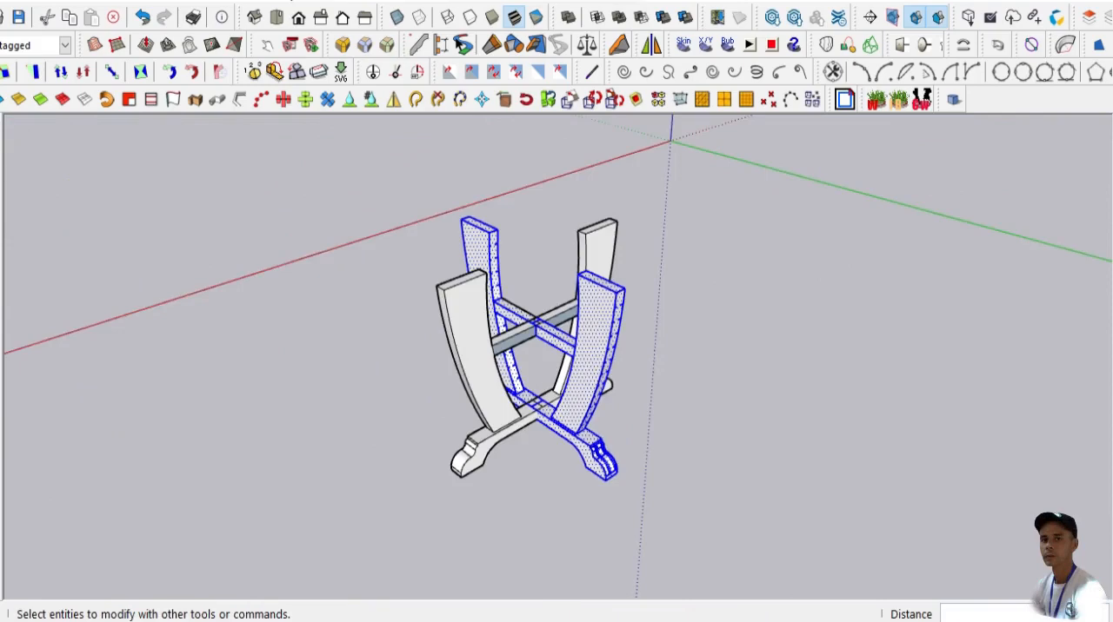
key(space)
click(186, 432)
- Draw a 0.88 m by 0.88 m square over the leg tops between the outer guide intersections
click(226, 317)
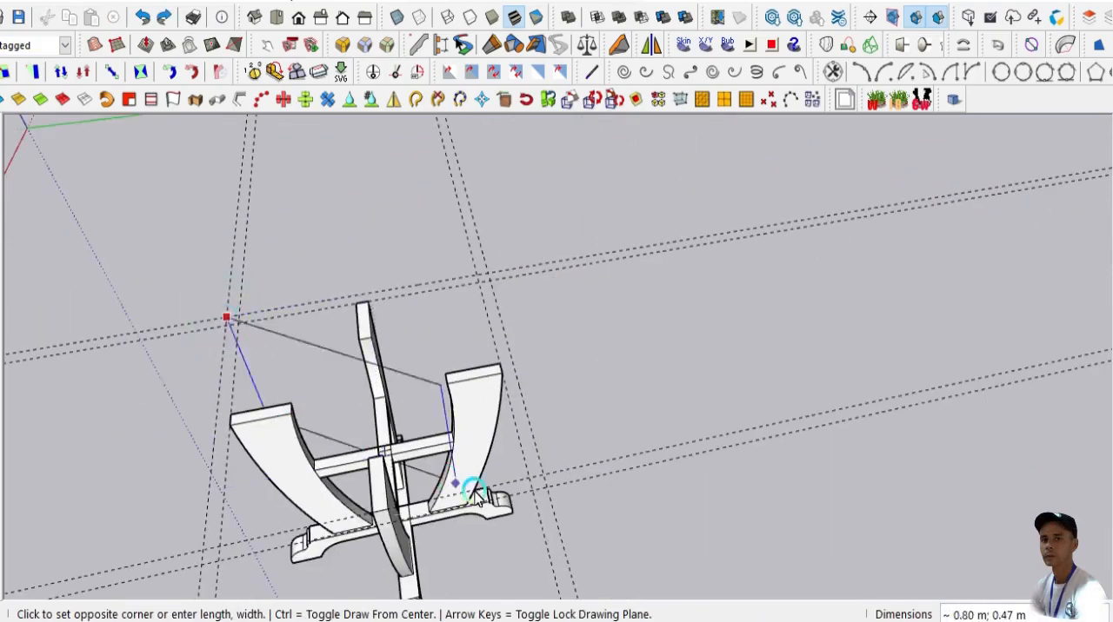
click(547, 491)
scroll(744, 405, down, 5)
scroll(524, 529, up, 3)
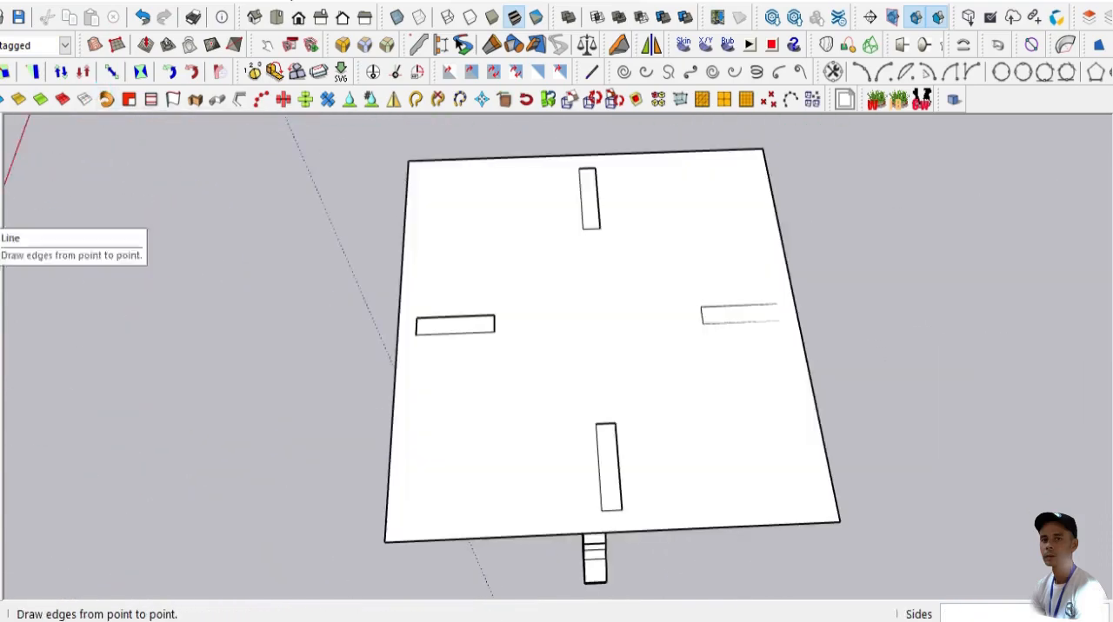
- Draw two perpendicular 0.88 m center lines across the square top, joining the midpoints of opposite edges
click(3, 215)
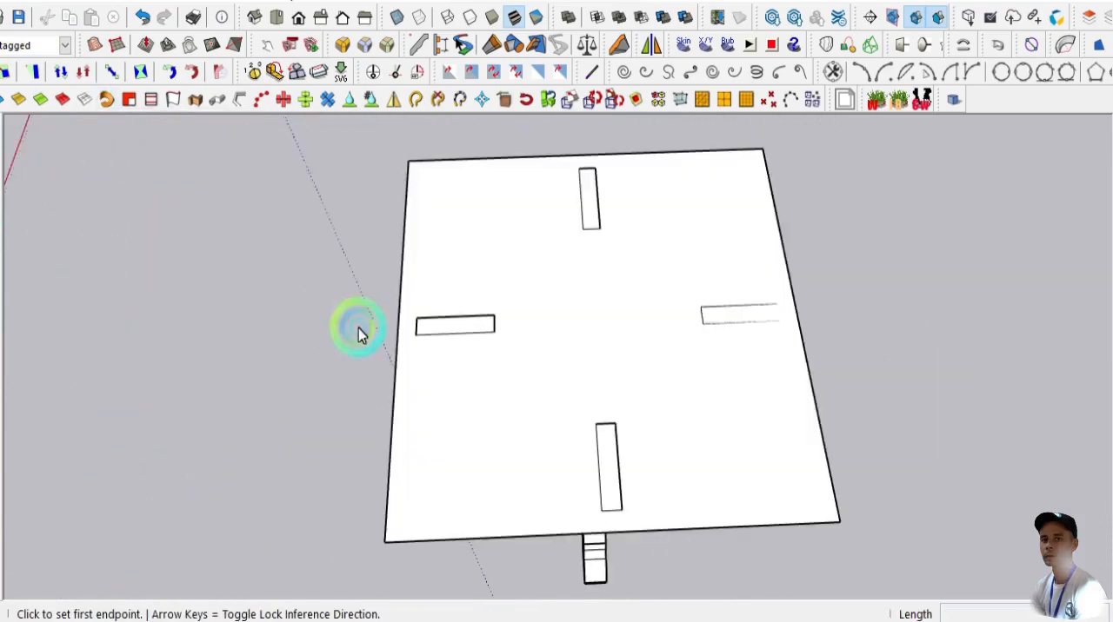
click(397, 327)
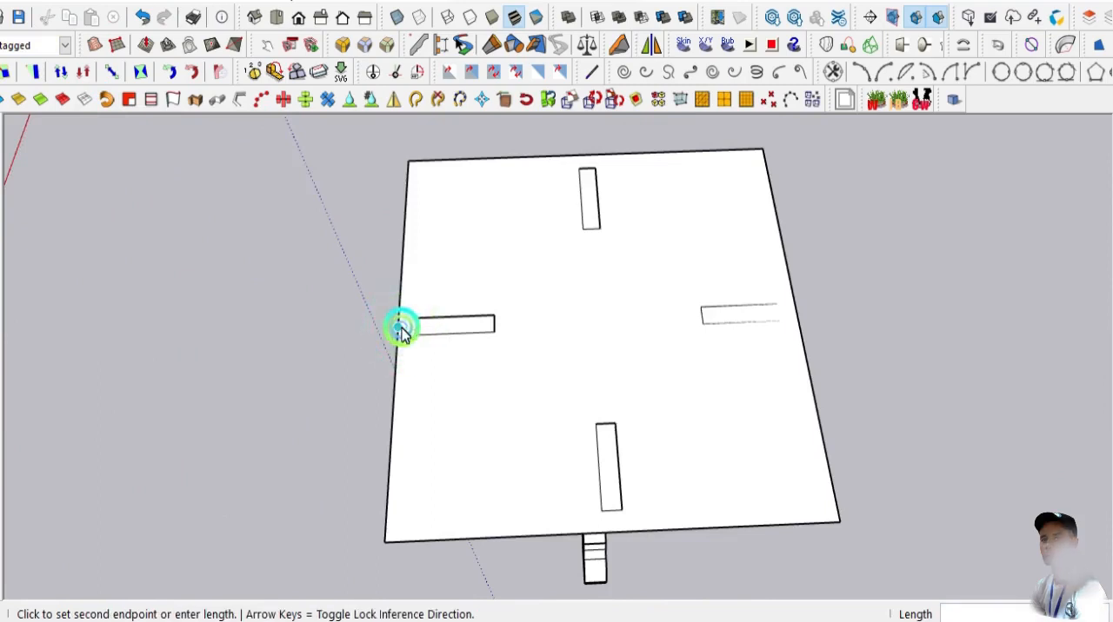
click(794, 309)
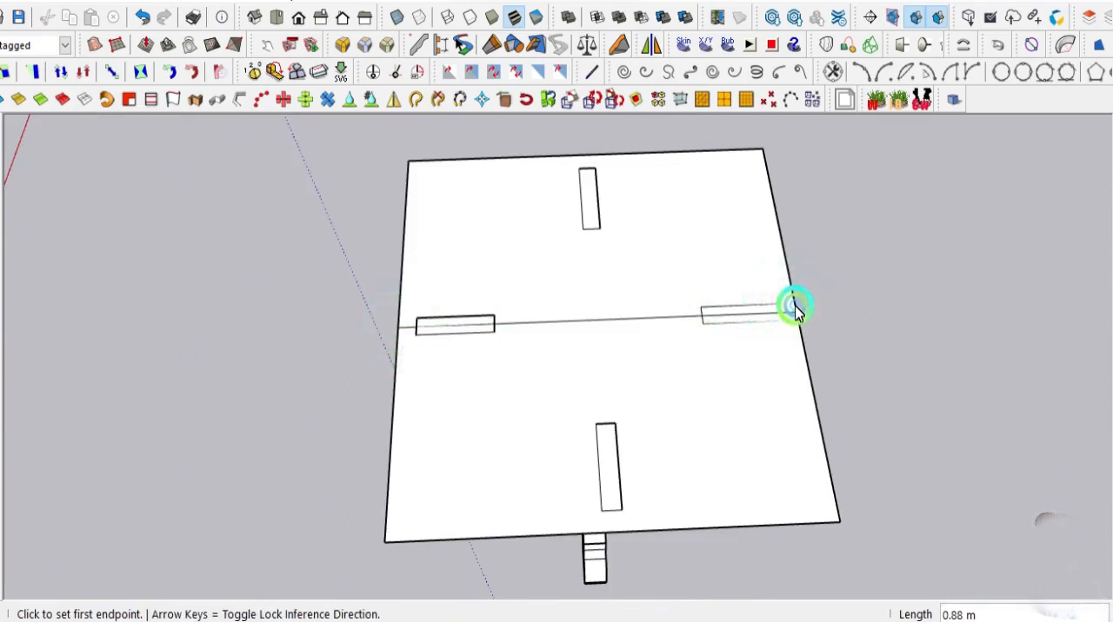
click(589, 155)
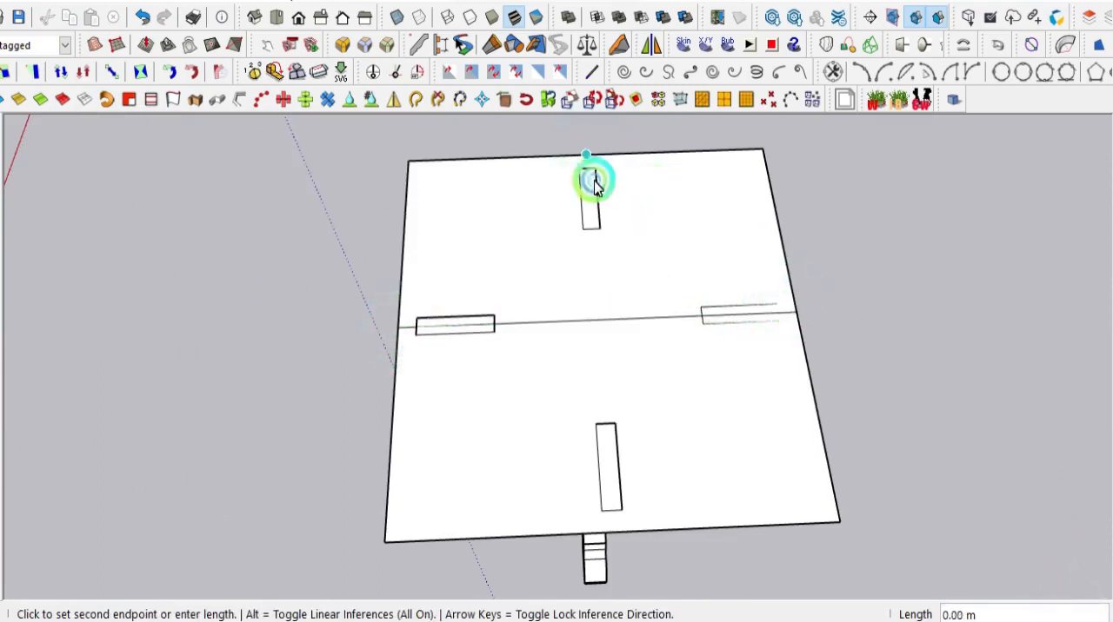
click(616, 530)
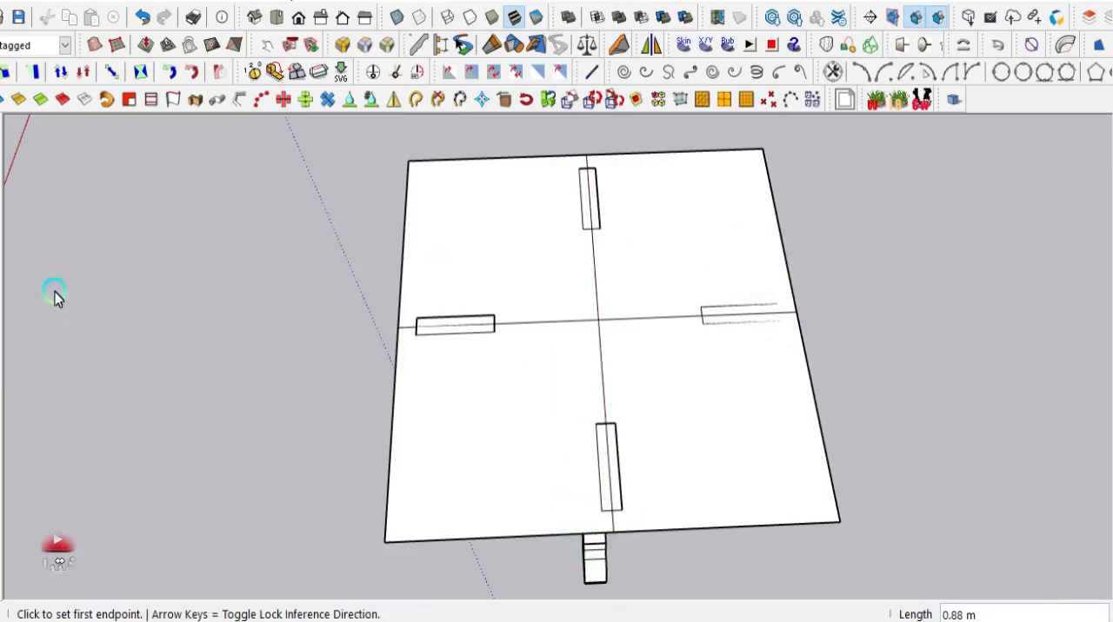
- Draw a 100-sided polygon with a 0.50 m inscribed radius, centered on the crossing of the square's center lines
click(5, 265)
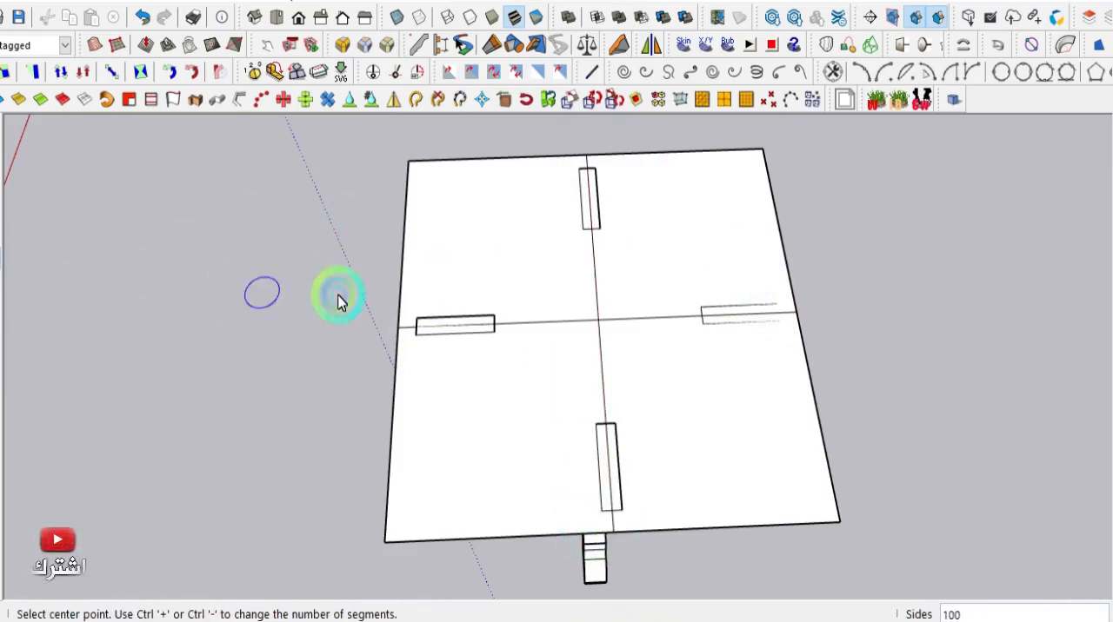
click(598, 321)
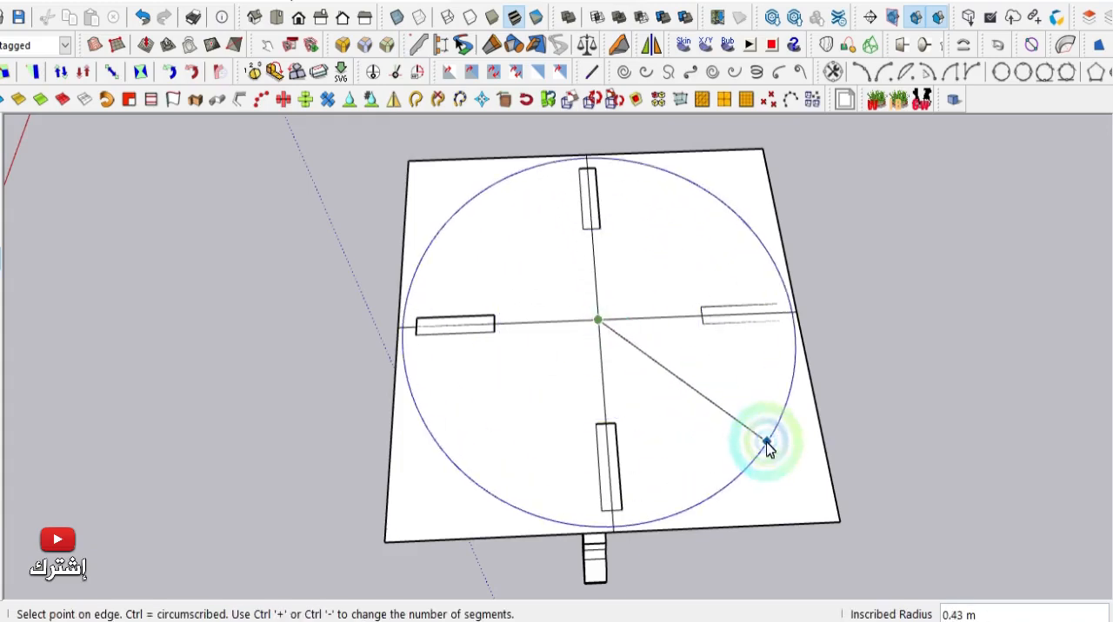
scroll(766, 445, down, 2)
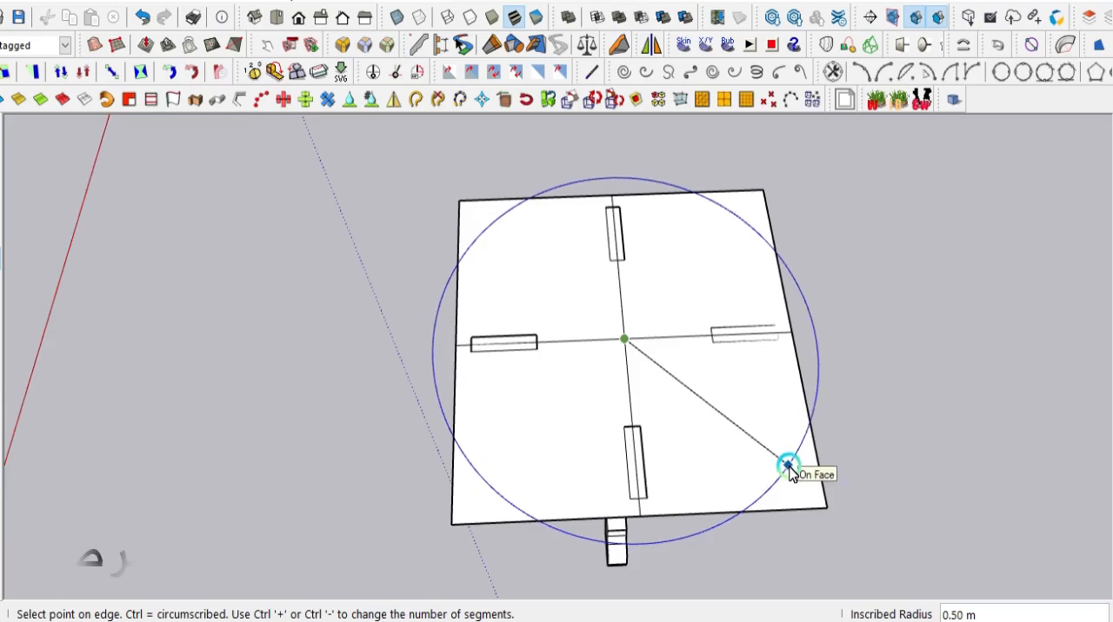
click(788, 470)
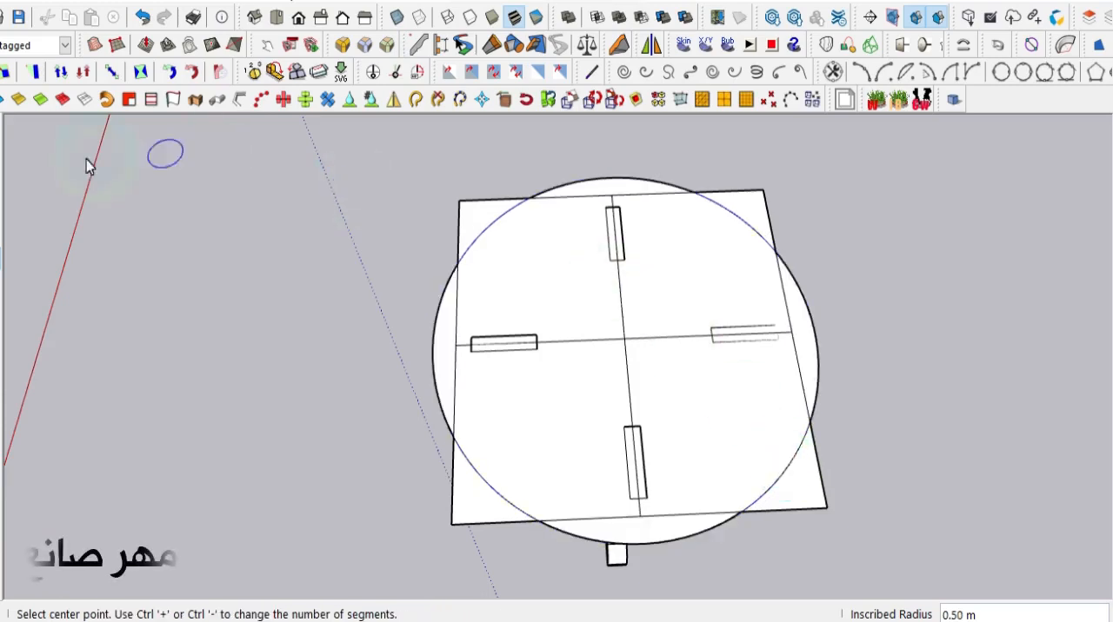
- Erase the edges of three of the square's corners that project beyond the round outline
click(3, 169)
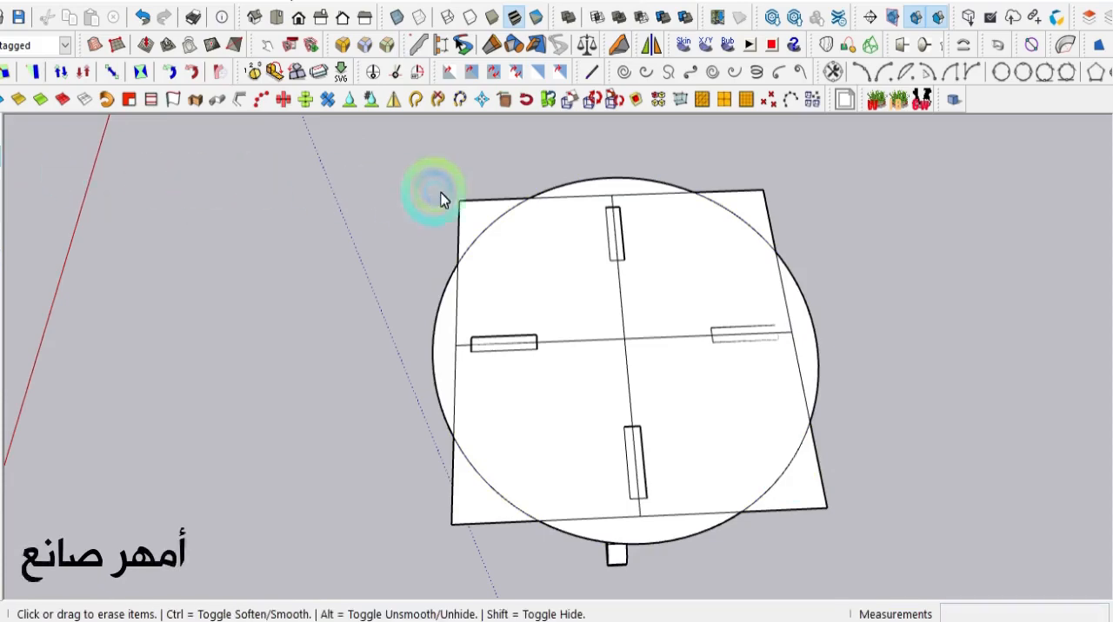
scroll(495, 409, down, 4)
mouse_move(495, 409)
middle_down()
mouse_move(599, 229)
mouse_move(621, 77)
mouse_move(714, 12)
mouse_move(313, 305)
middle_up()
scroll(426, 379, up, 4)
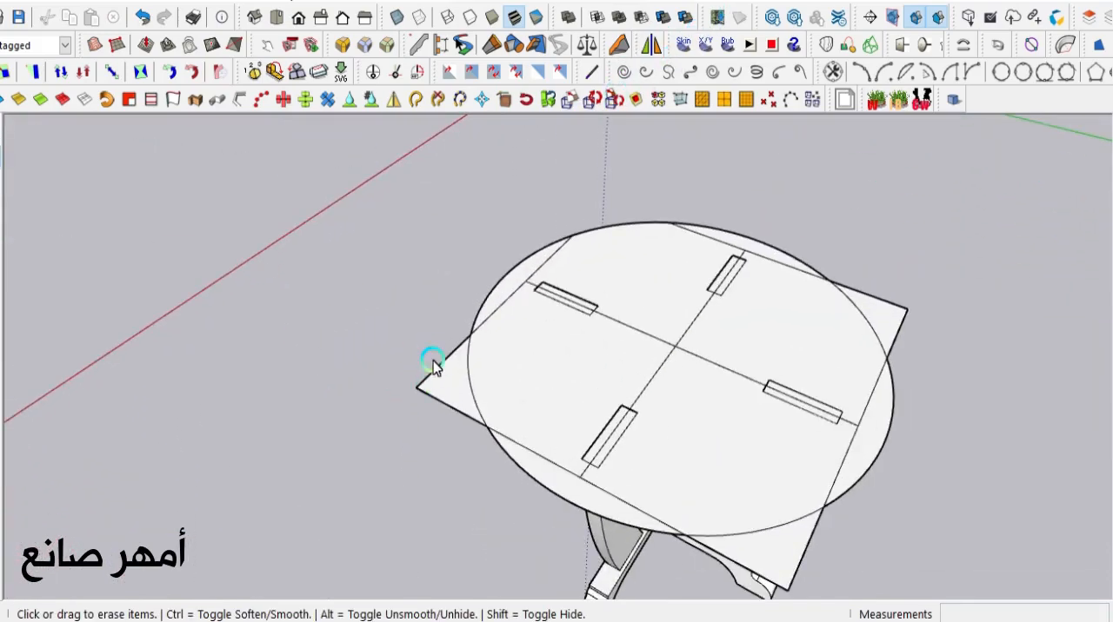
drag(432, 363, 438, 406)
scroll(438, 406, down, 5)
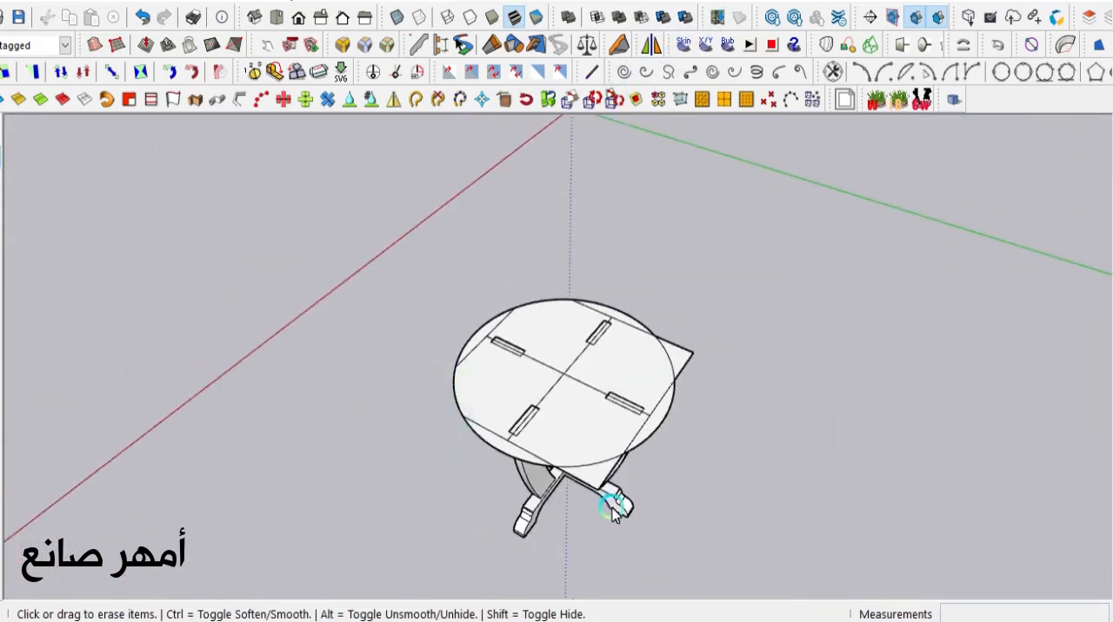
scroll(613, 505, up, 5)
mouse_move(613, 505)
middle_down()
mouse_move(629, 527)
mouse_move(765, 487)
middle_up()
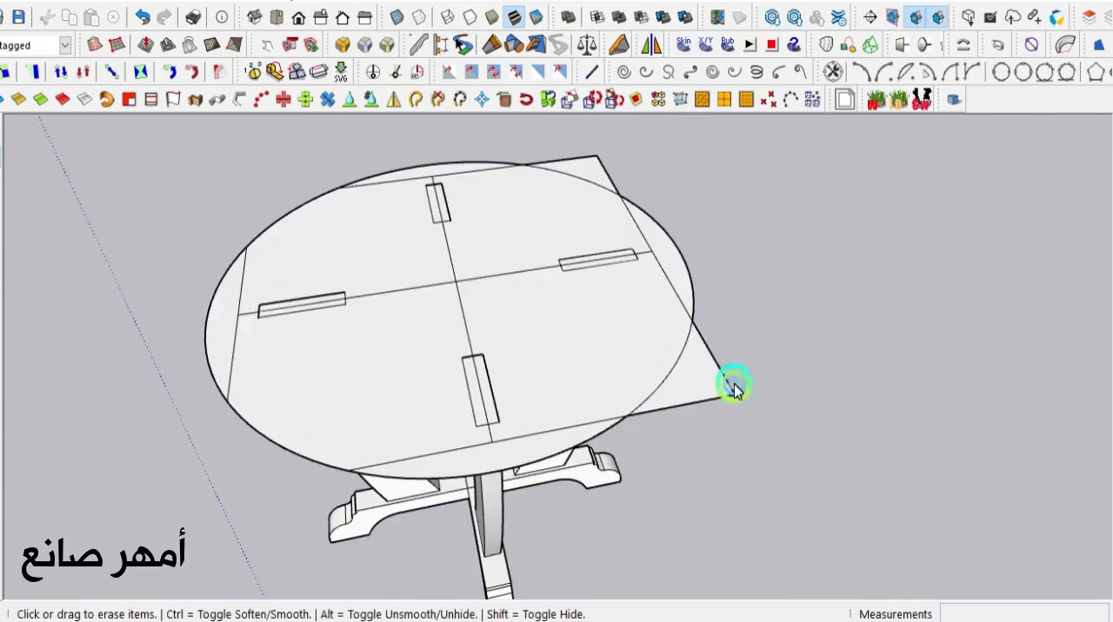
drag(733, 385, 713, 439)
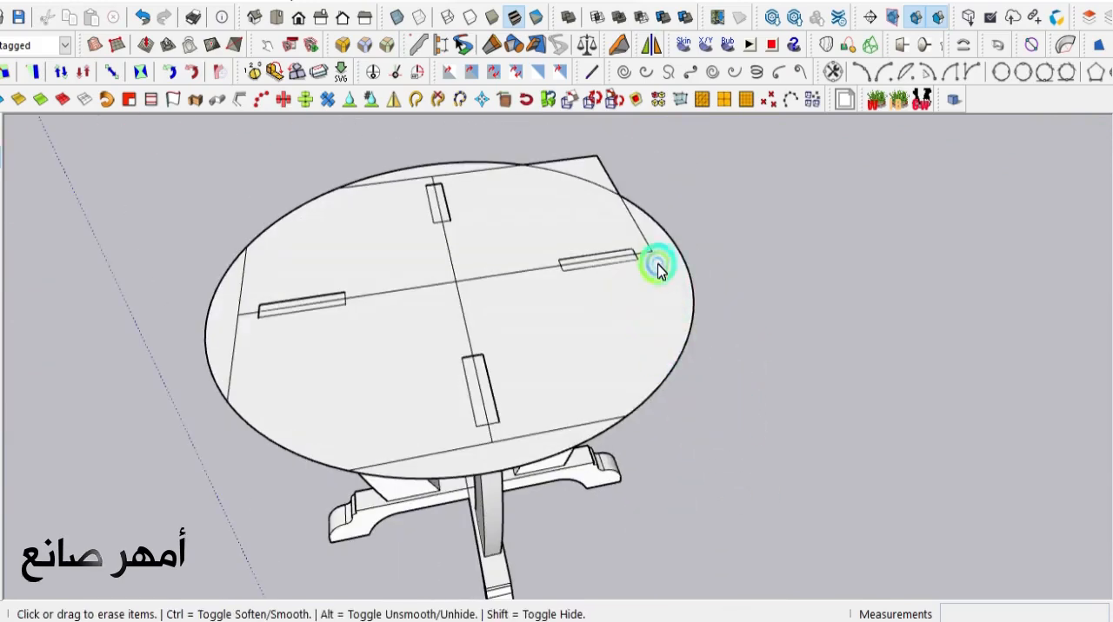
- Erase the square's last projecting corner, both center lines and the remaining square edges inside the round outline
mouse_move(658, 269)
mouse_down()
mouse_move(626, 174)
mouse_move(609, 167)
mouse_move(629, 179)
mouse_move(569, 194)
mouse_up()
mouse_move(455, 251)
mouse_down()
mouse_move(463, 296)
mouse_move(465, 227)
mouse_up()
drag(462, 182, 458, 172)
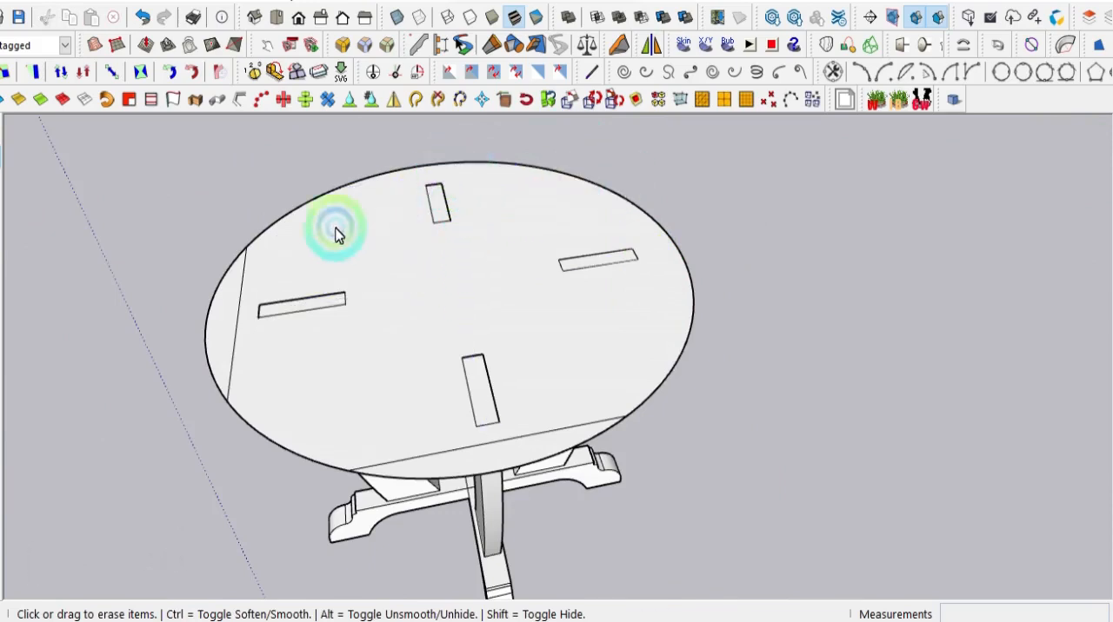
drag(241, 311, 241, 345)
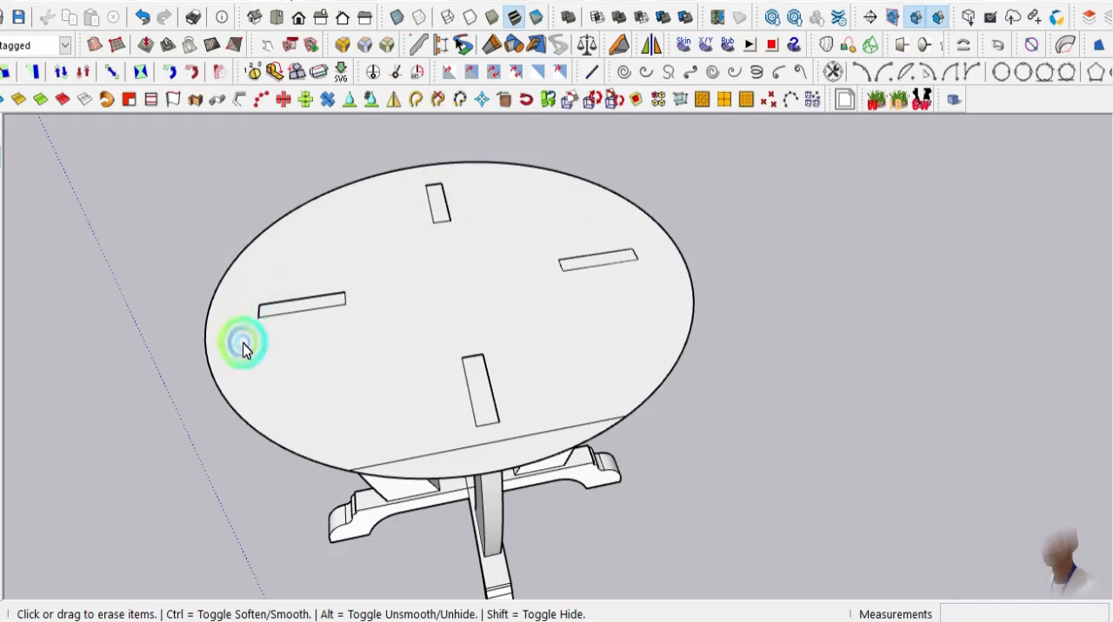
click(396, 446)
click(412, 461)
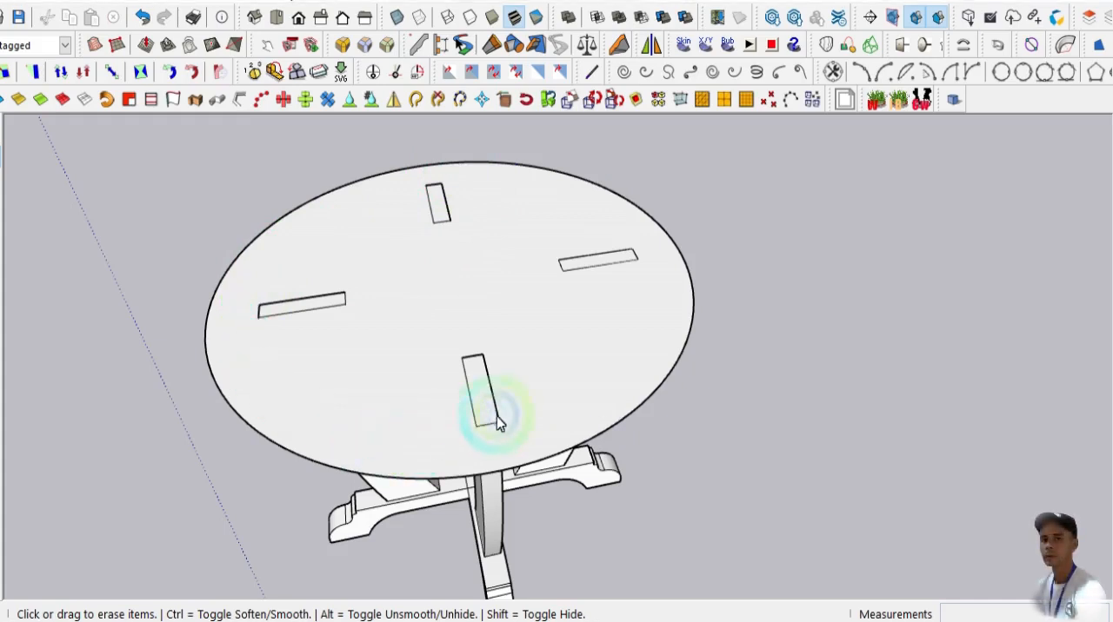
- Push/Pull the round face upward 0.03 m to give the tabletop its thickness
mouse_move(498, 422)
middle_down()
mouse_move(366, 450)
mouse_move(360, 417)
middle_up()
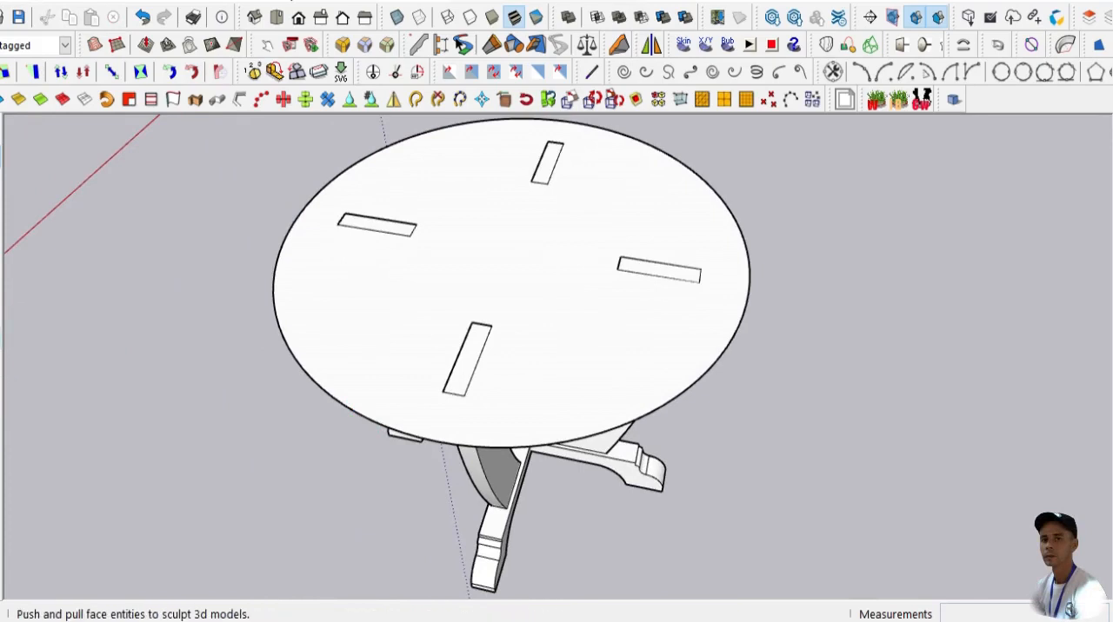
click(5, 335)
click(296, 345)
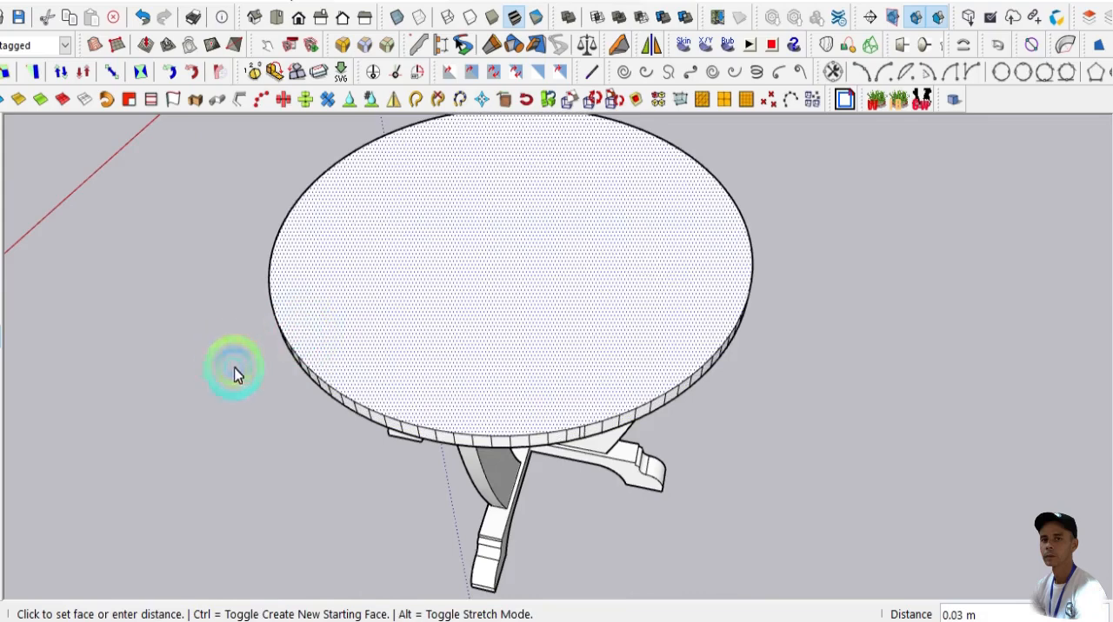
middle_drag(368, 420, 179, 390)
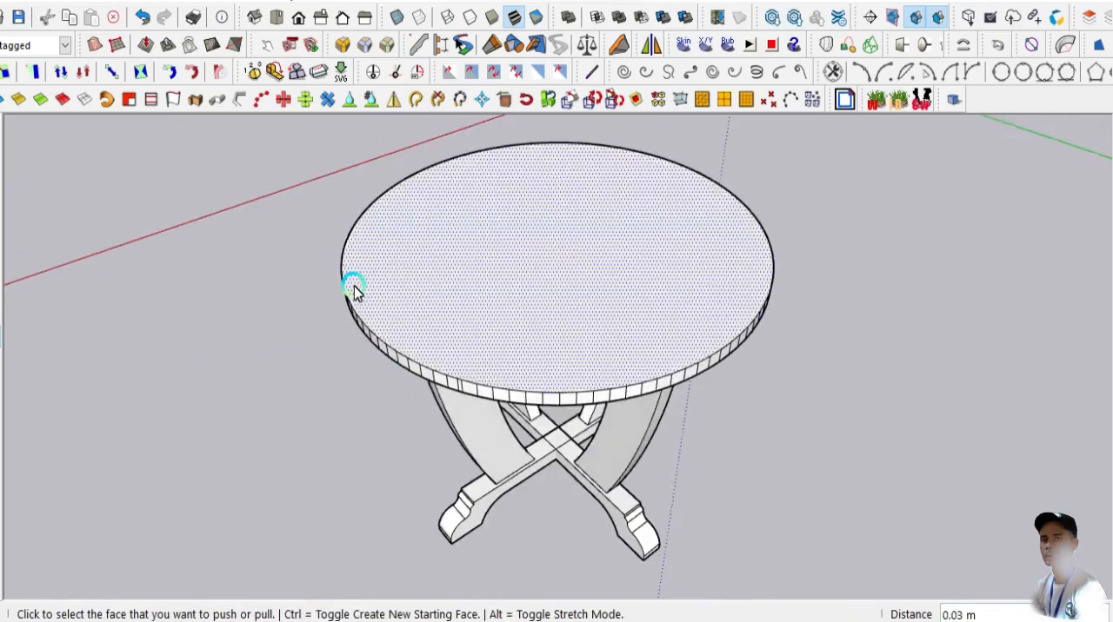
- Offset the outer edge of the tabletop's upper face inward by 0.07 m to form a border ring
scroll(355, 288, up, 3)
scroll(370, 313, down, 3)
middle_drag(380, 326, 268, 368)
scroll(363, 276, up, 2)
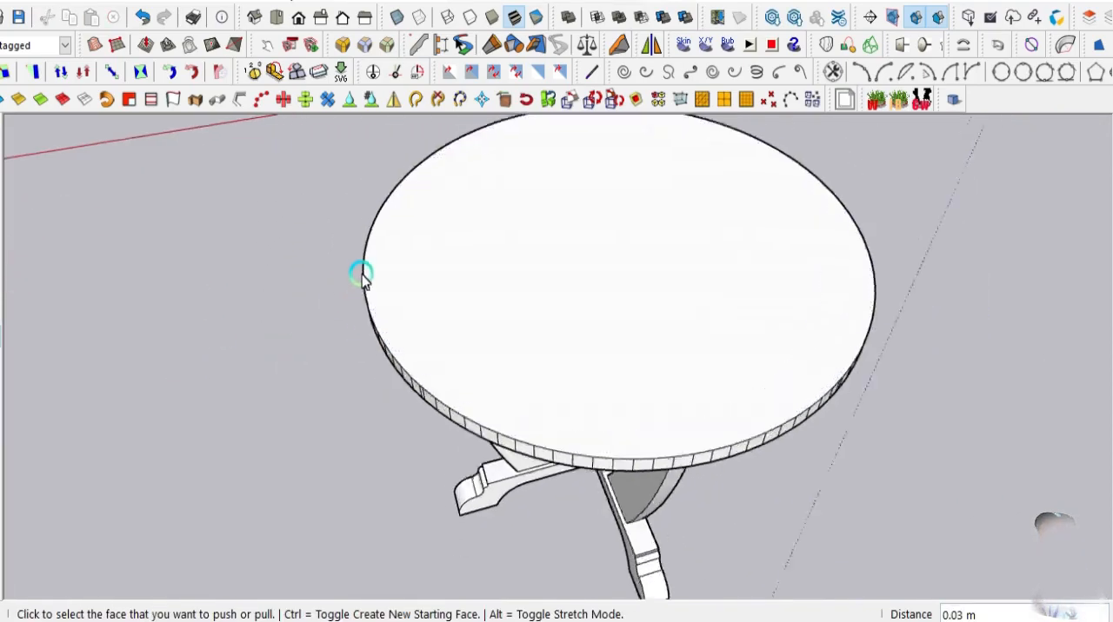
scroll(193, 264, up, 3)
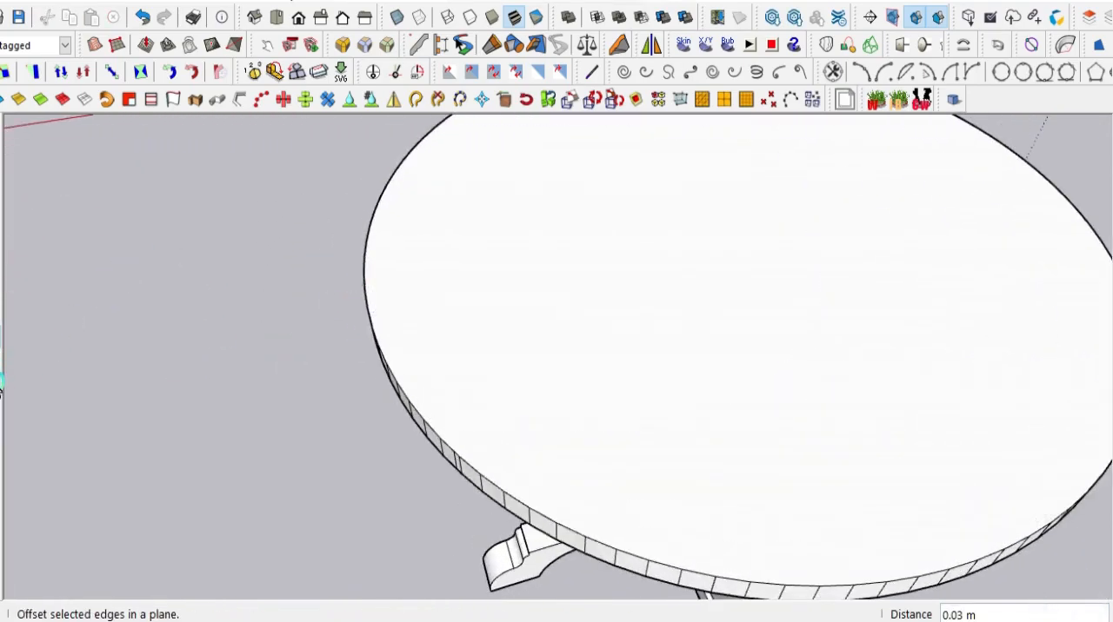
click(2, 373)
click(393, 283)
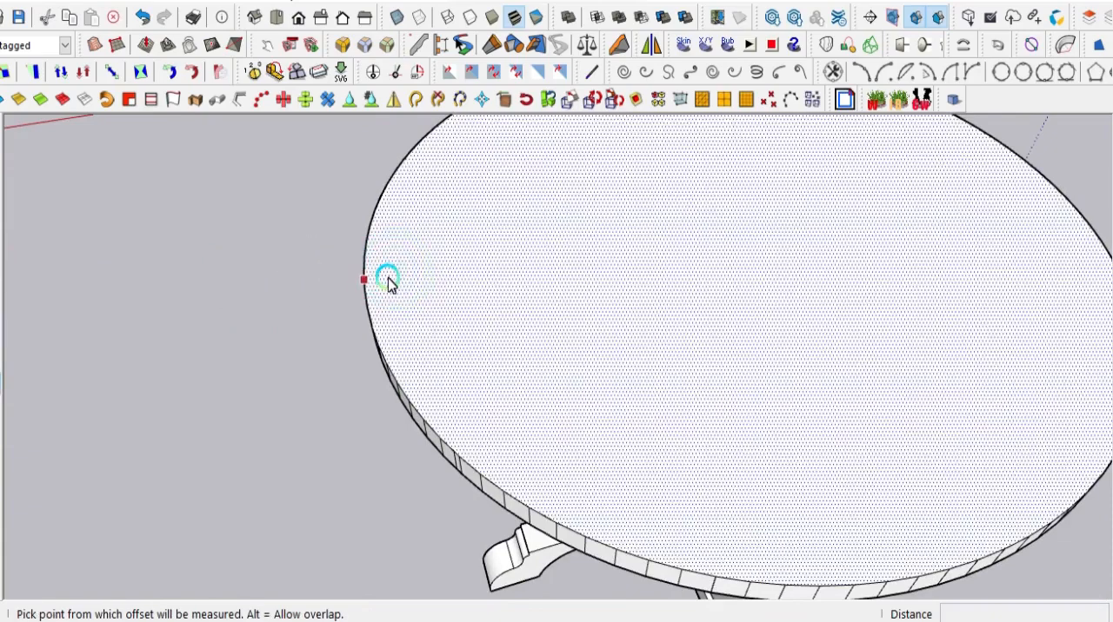
click(386, 281)
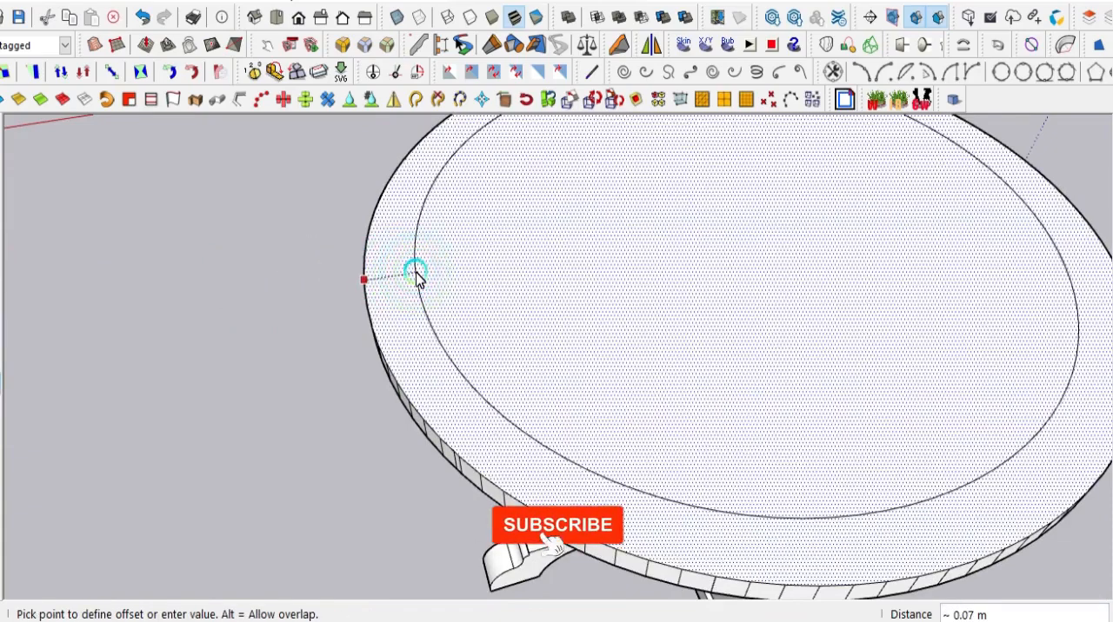
click(419, 276)
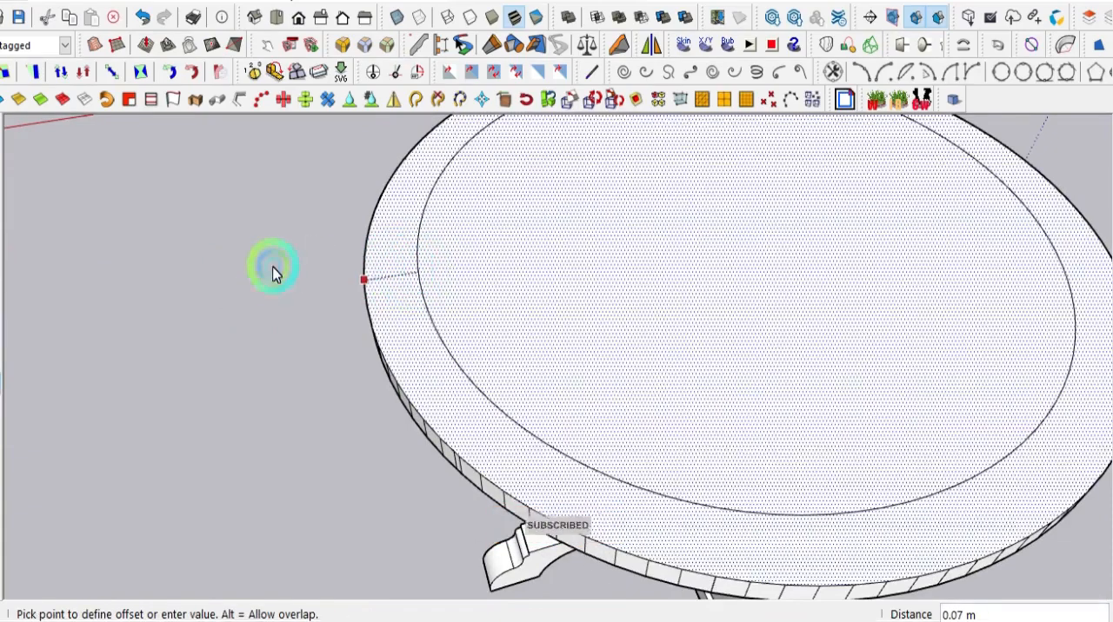
click(231, 301)
- Try to erase one of the vertical edges on the tabletop's rim, and undo the erasure
scroll(375, 295, down, 5)
middle_drag(490, 414, 683, 296)
scroll(549, 375, up, 5)
scroll(562, 350, down, 4)
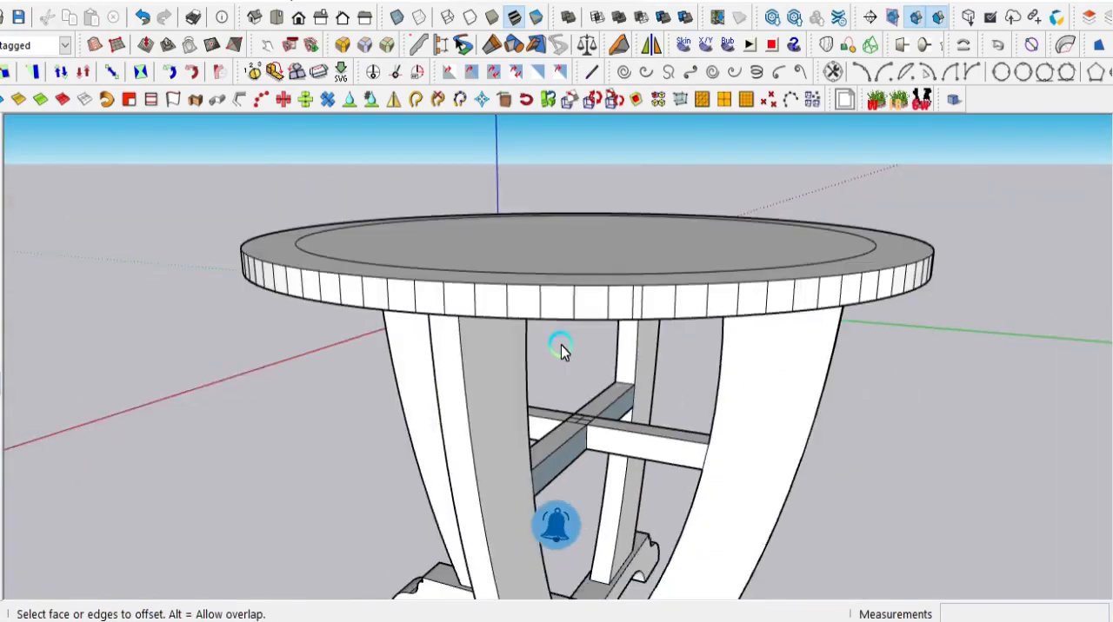
scroll(634, 293, up, 3)
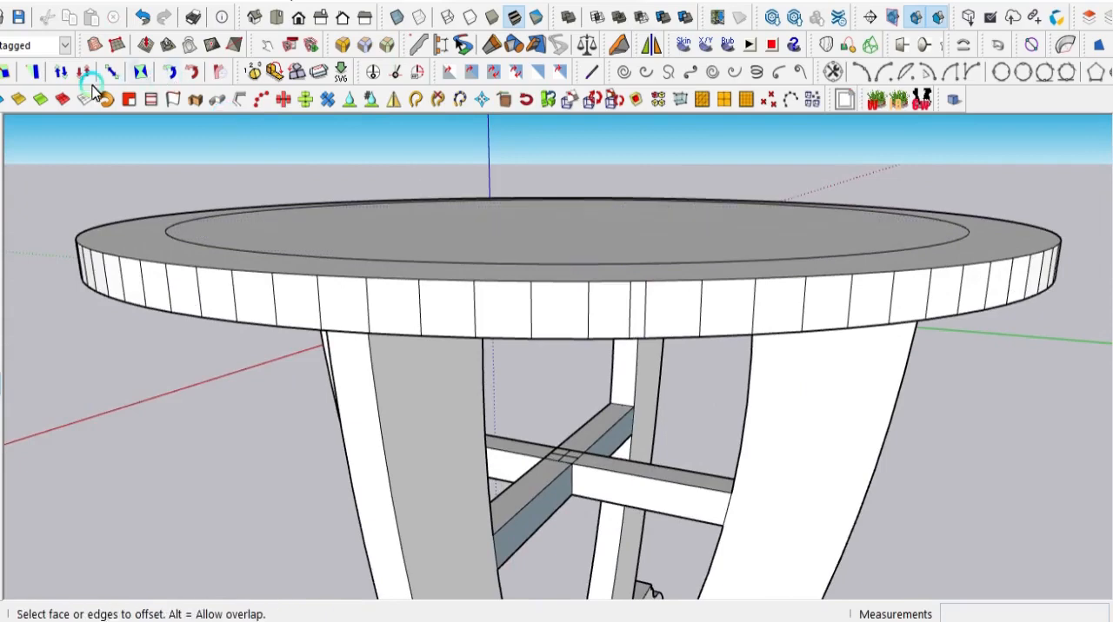
click(420, 318)
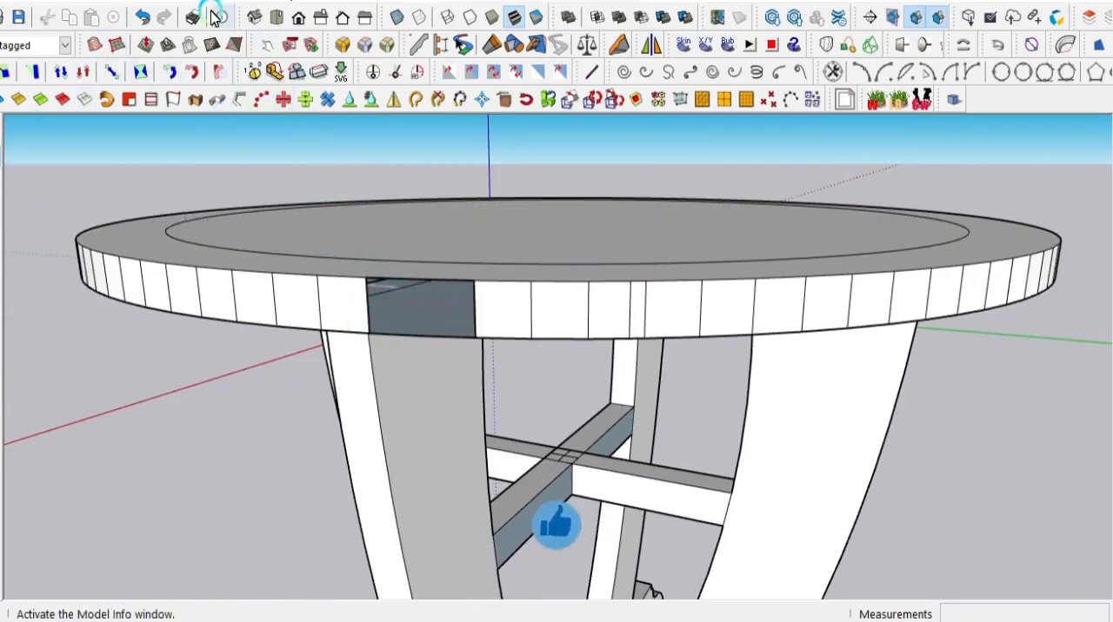
click(139, 21)
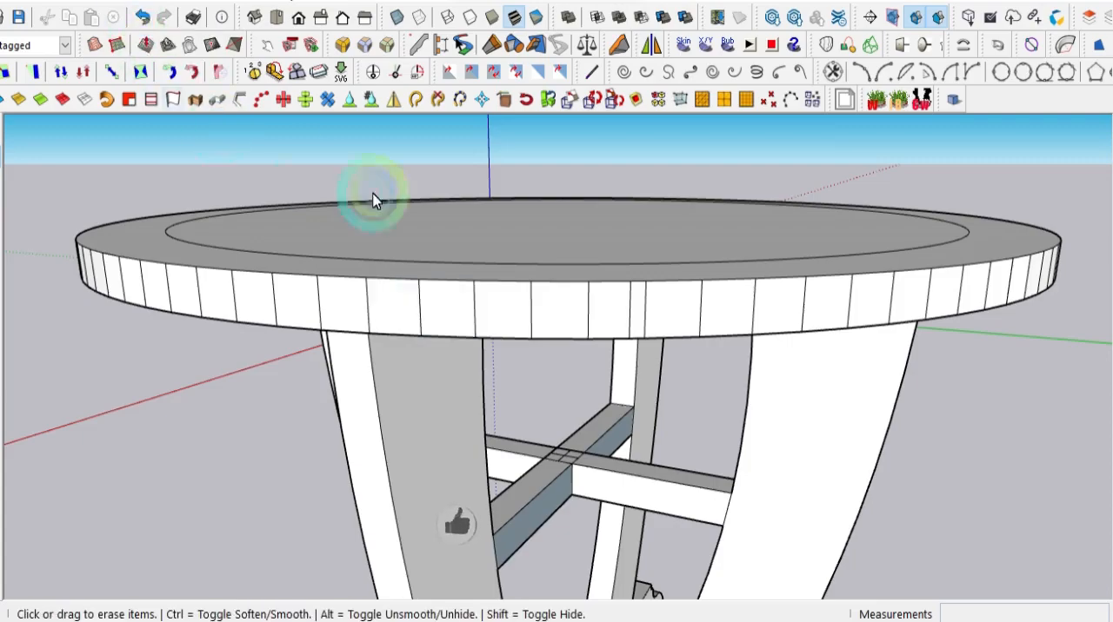
- Select the whole table, including the tabletop and both leg frames, and make it a group
scroll(580, 375, down, 5)
mouse_move(593, 417)
middle_down()
mouse_move(549, 326)
mouse_move(571, 224)
mouse_move(830, 251)
mouse_move(934, 387)
mouse_move(830, 495)
mouse_move(566, 479)
mouse_move(435, 454)
mouse_move(504, 400)
mouse_move(427, 490)
mouse_move(310, 474)
middle_up()
scroll(658, 432, up, 5)
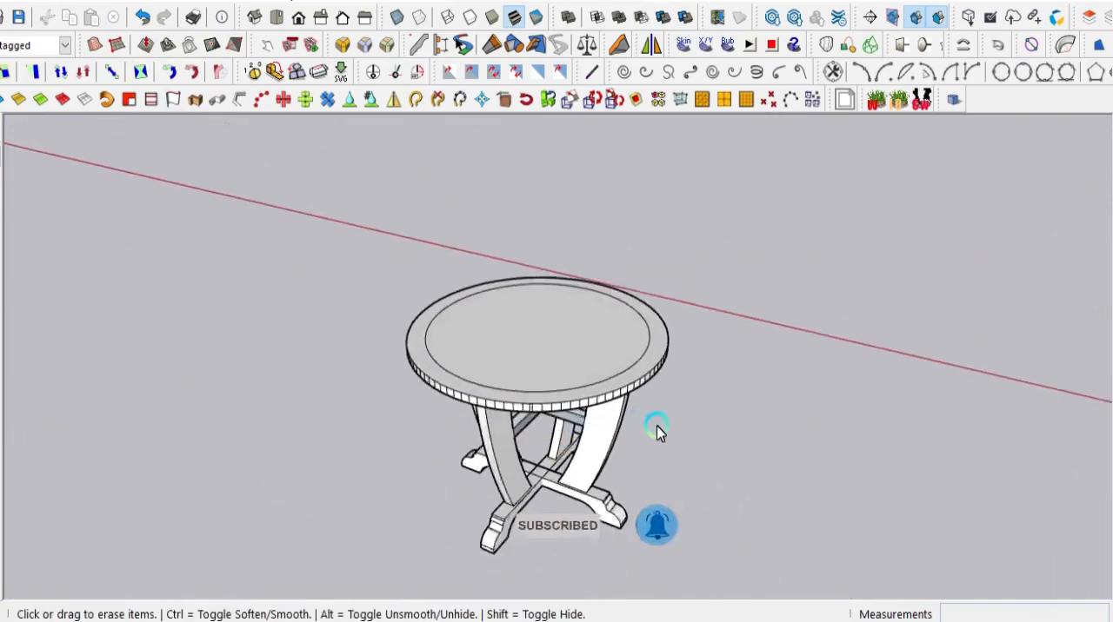
scroll(439, 404, up, 3)
scroll(449, 380, down, 3)
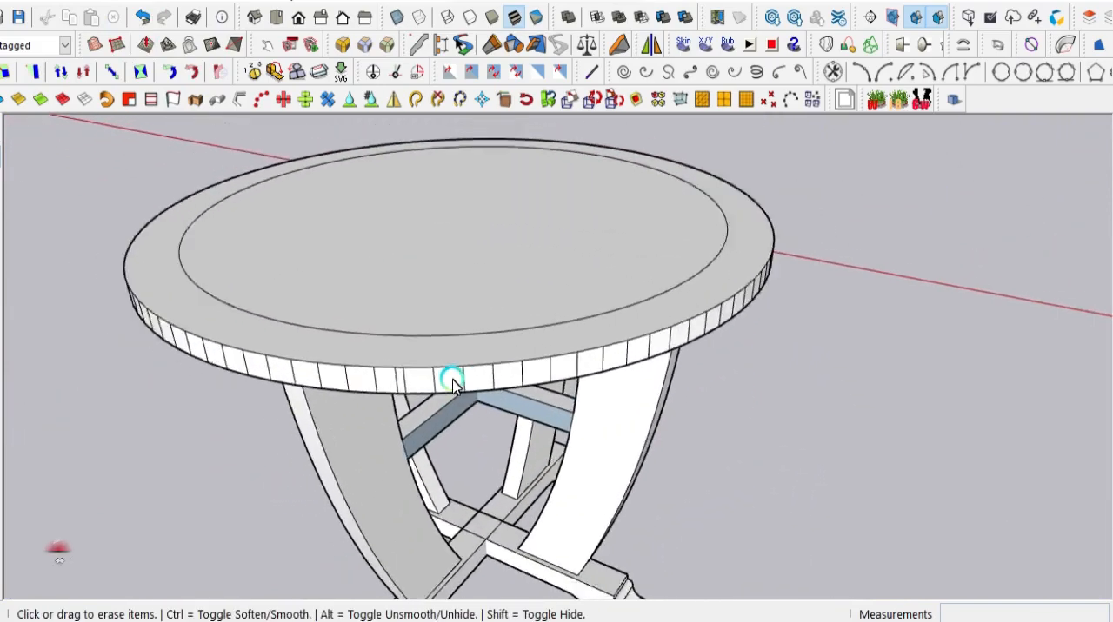
scroll(452, 382, down, 2)
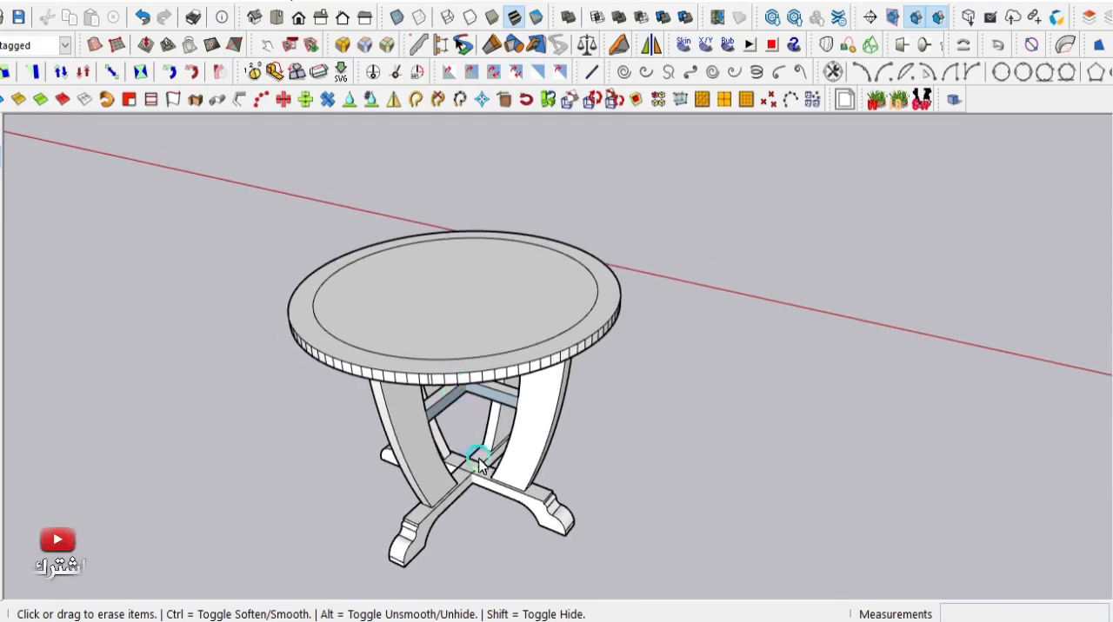
middle_drag(481, 469, 337, 226)
drag(336, 223, 791, 569)
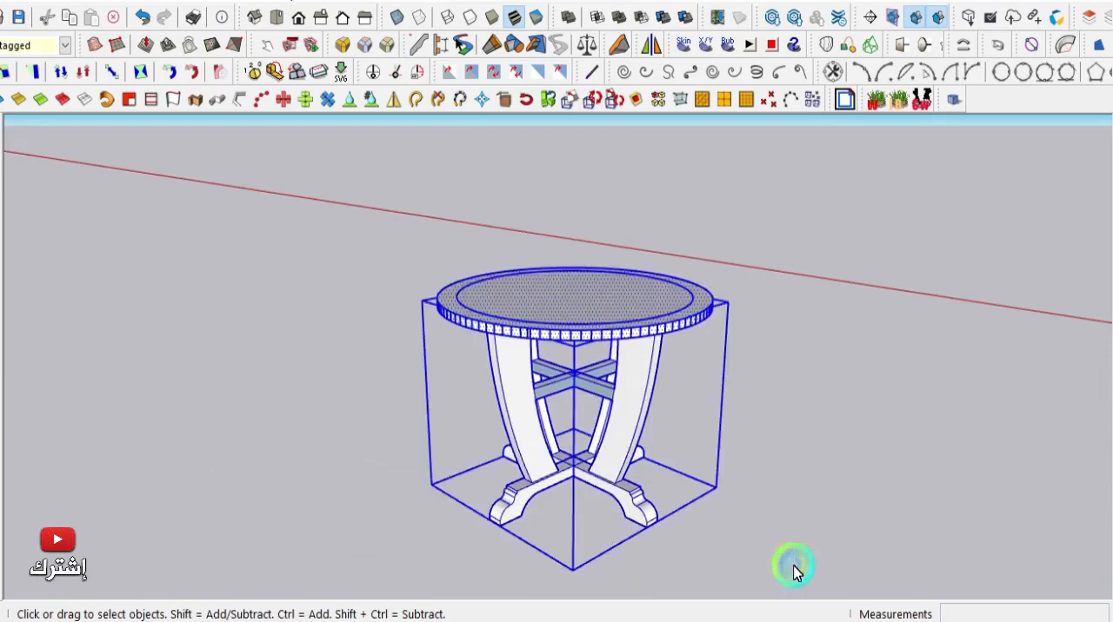
right_click(562, 329)
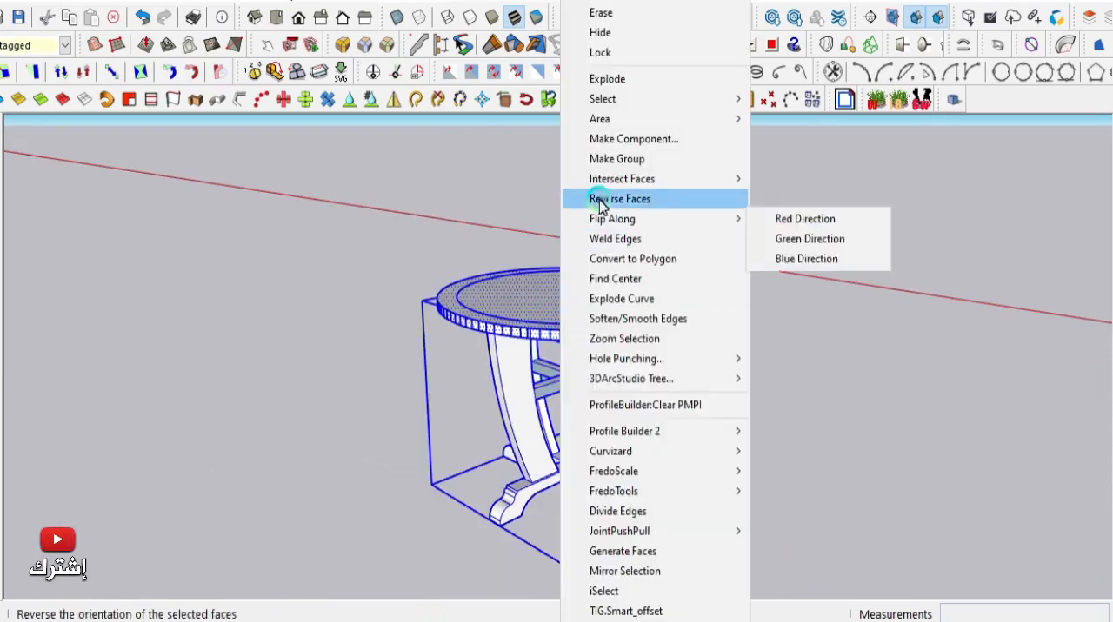
mouse_move(643, 102)
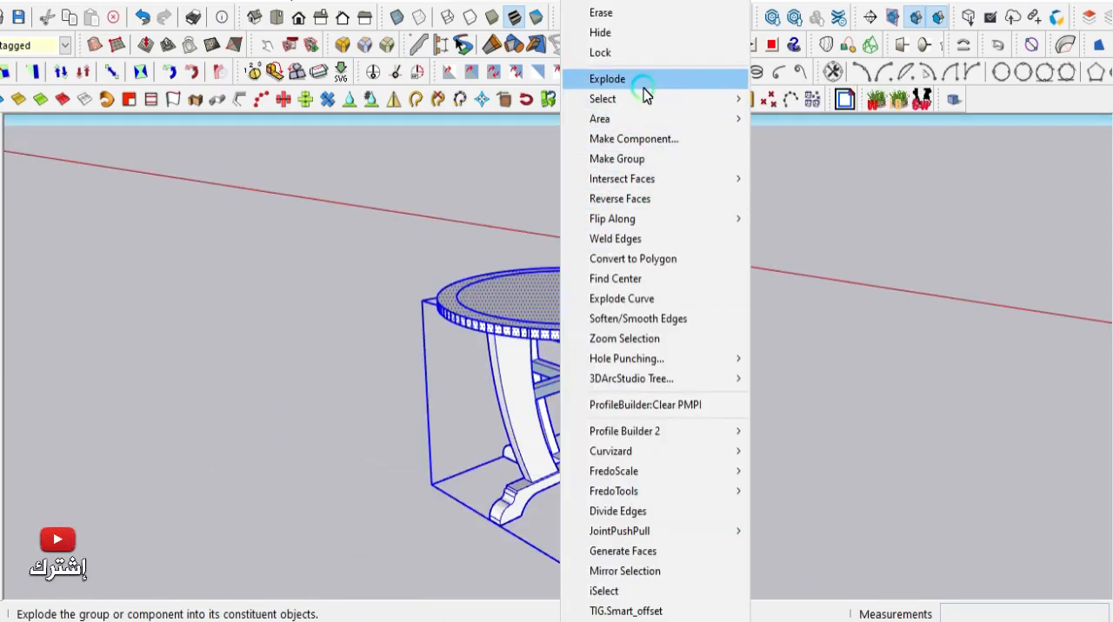
click(634, 159)
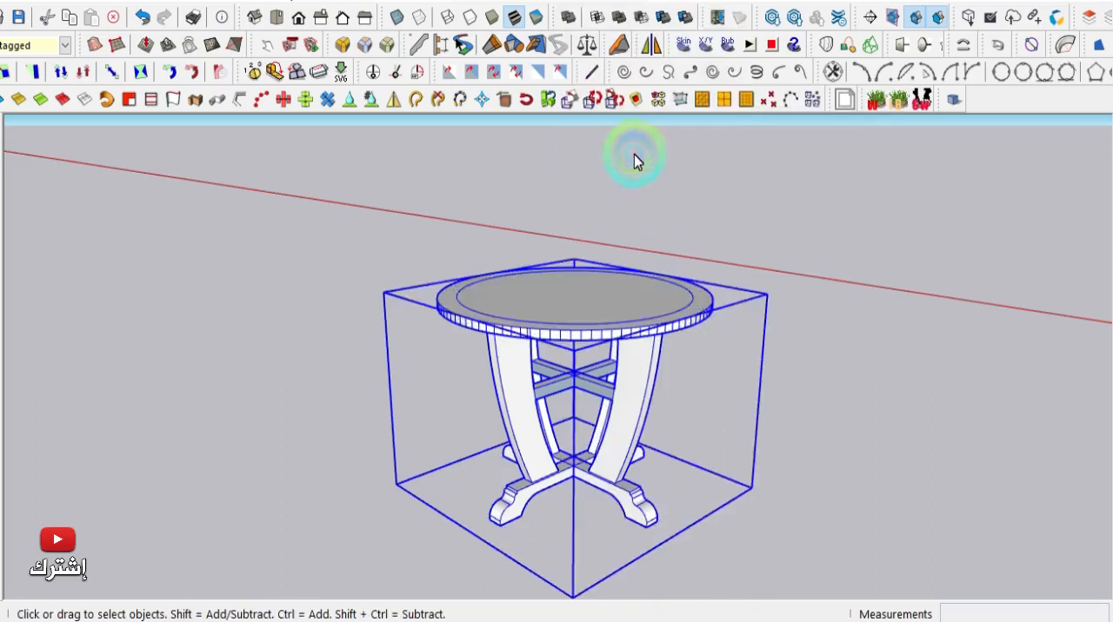
- Paint the table group with the akb-banak wood material
key(b)
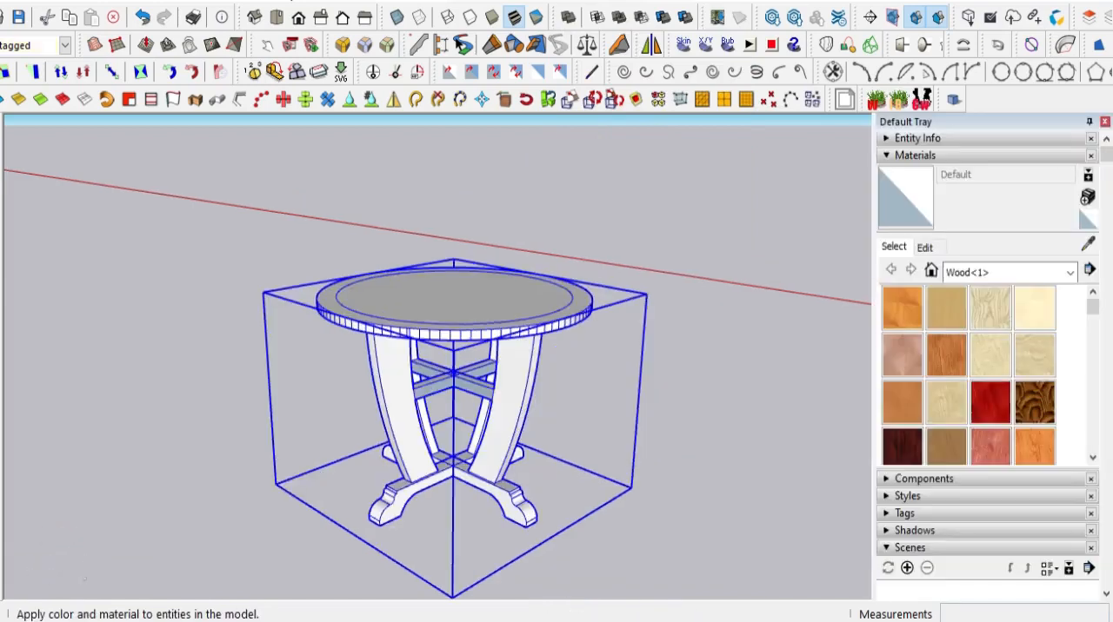
click(947, 359)
click(515, 282)
scroll(550, 349, up, 2)
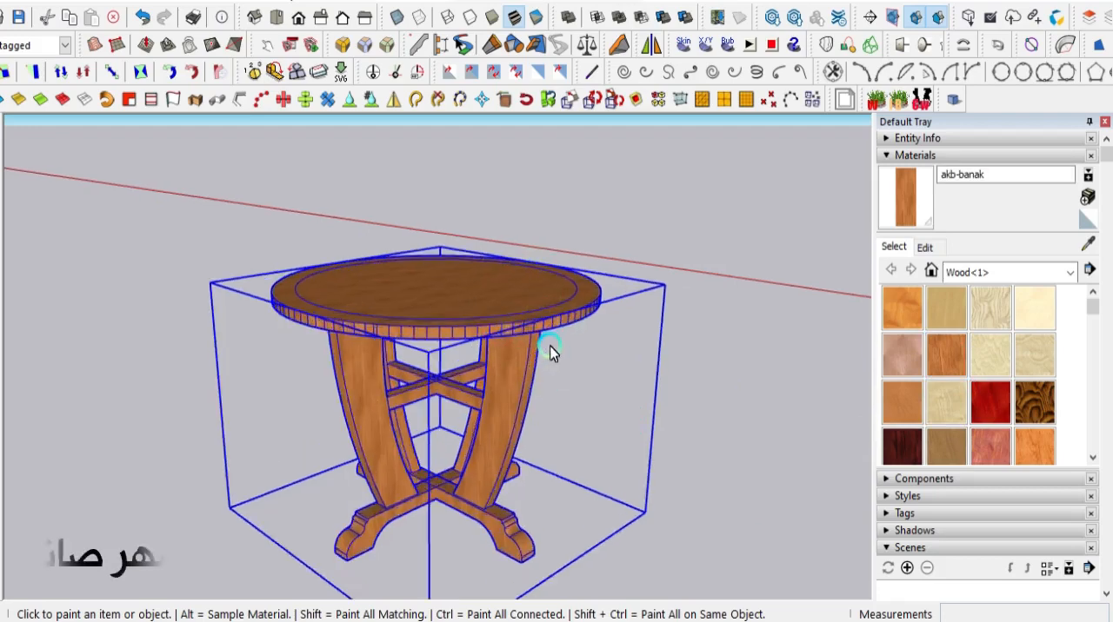
scroll(551, 349, up, 2)
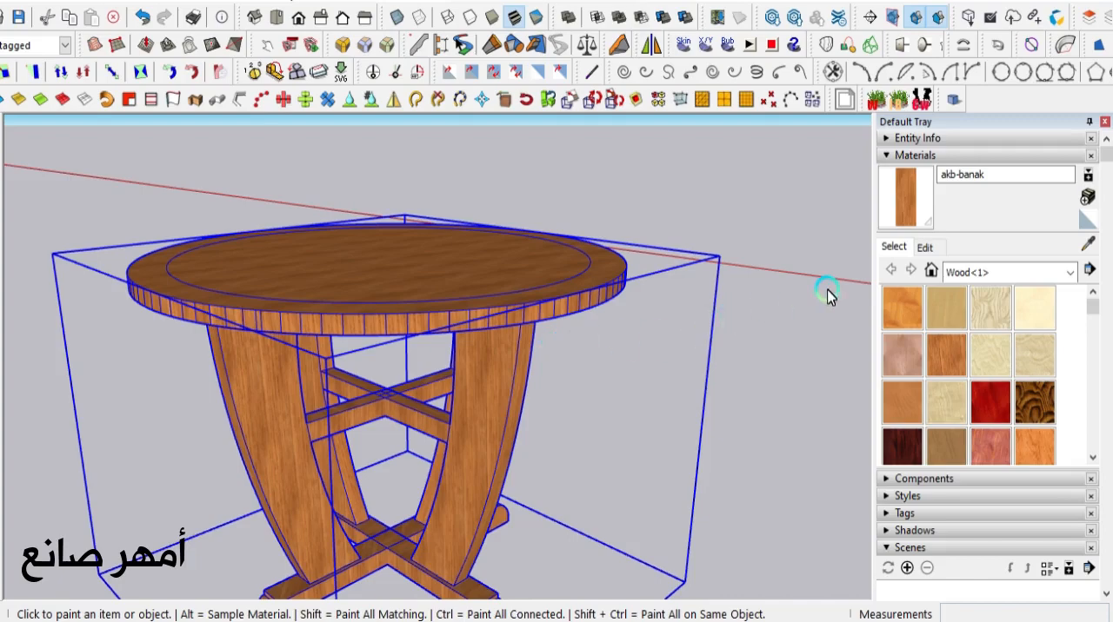
mouse_move(529, 318)
middle_down()
mouse_move(484, 415)
mouse_move(298, 424)
mouse_move(405, 392)
mouse_move(597, 412)
middle_up()
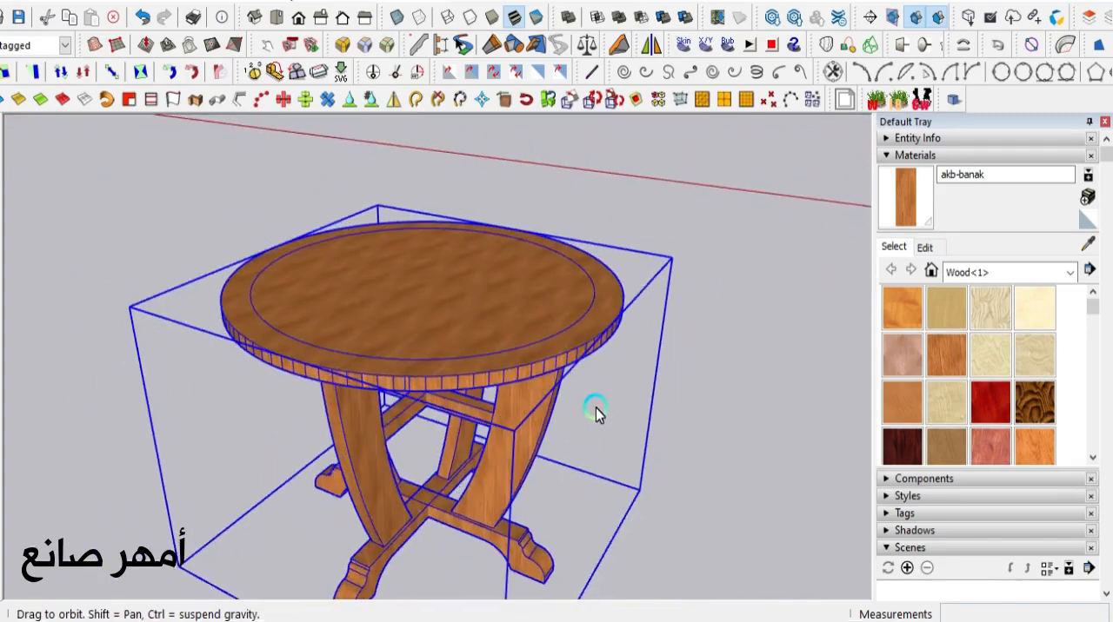
- Repaint the table group with the akb-bocote wood material
click(1033, 407)
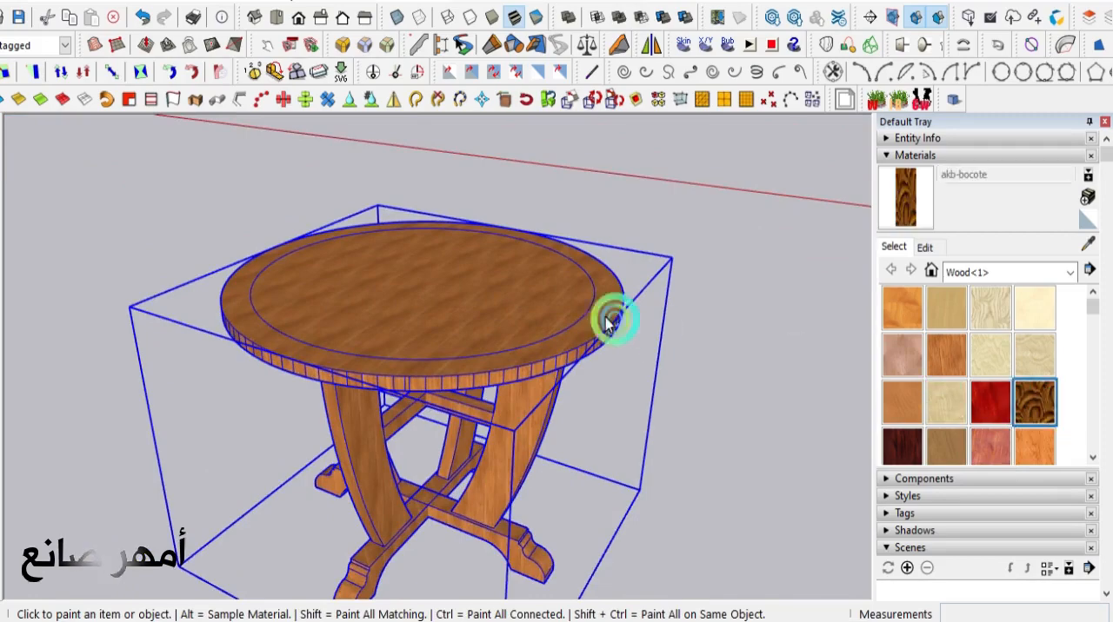
click(448, 288)
mouse_move(483, 474)
middle_down()
mouse_move(579, 343)
mouse_move(698, 330)
mouse_move(816, 394)
mouse_move(802, 512)
mouse_move(649, 568)
mouse_move(445, 569)
mouse_move(314, 552)
mouse_move(224, 530)
mouse_move(156, 454)
mouse_move(101, 437)
middle_up()
- Repaint the table group with the akb-bubinga wood material and look through the other wood materials
click(902, 446)
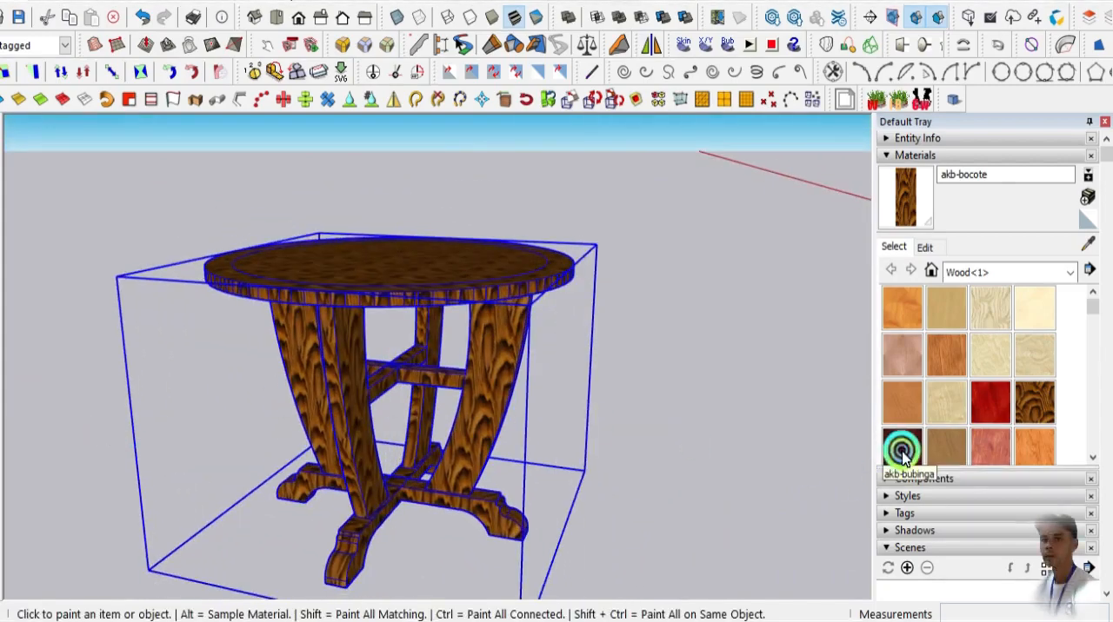
click(443, 261)
scroll(392, 375, up, 5)
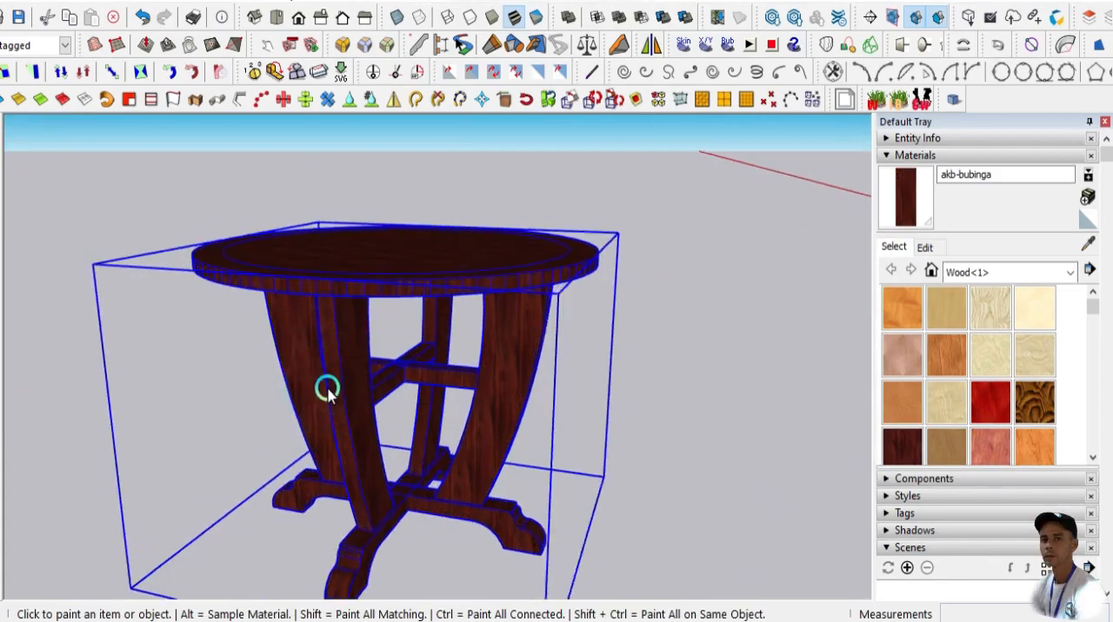
scroll(555, 385, down, 5)
mouse_move(554, 380)
middle_down()
mouse_move(418, 463)
mouse_move(315, 449)
mouse_move(505, 427)
mouse_move(660, 431)
middle_up()
scroll(969, 432, down, 3)
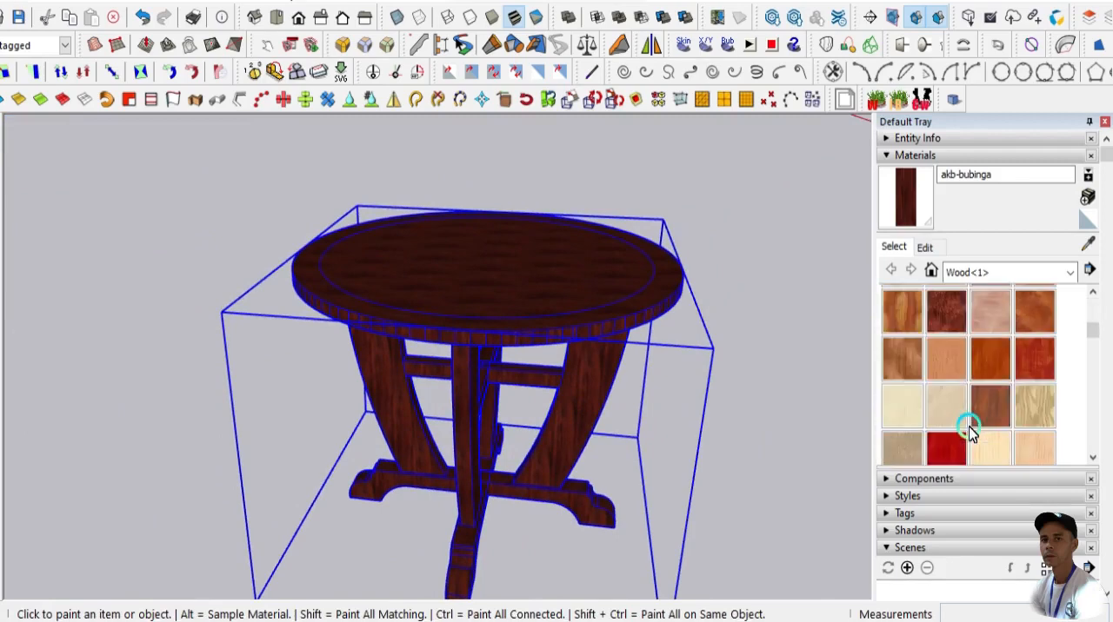
scroll(969, 432, up, 3)
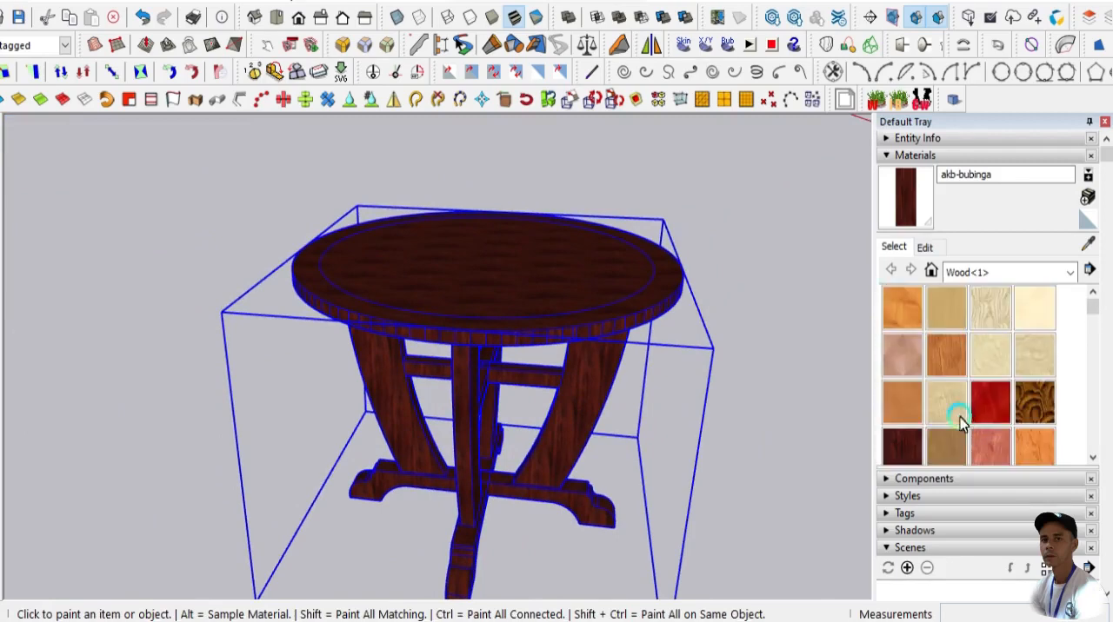
- Deselect the table and examine its bubinga finish from several sides and distances
click(50, 174)
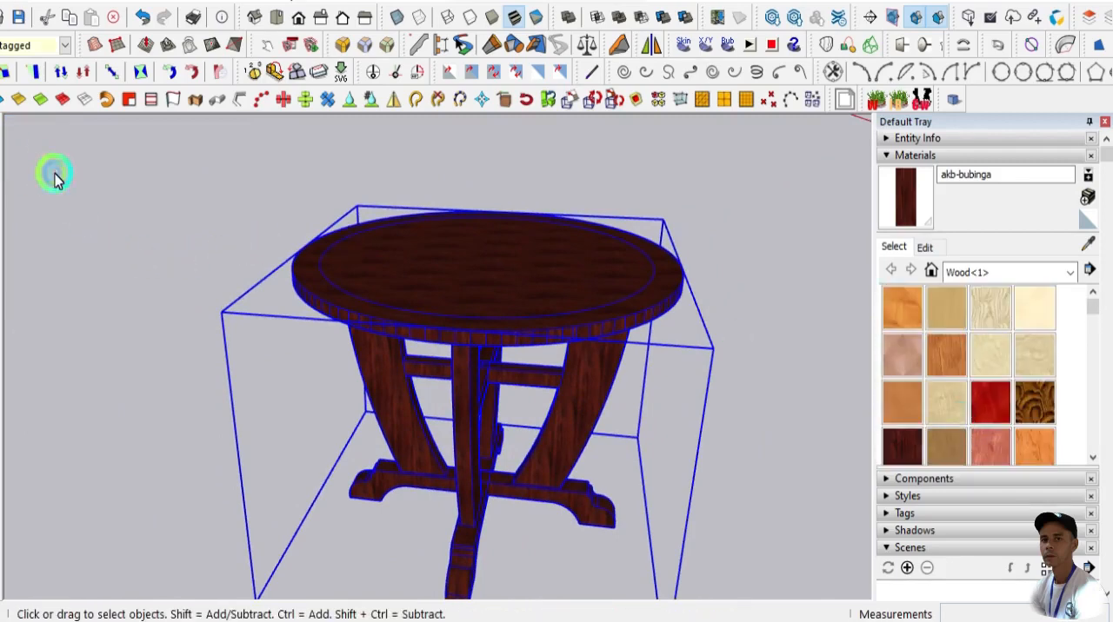
scroll(392, 264, down, 3)
mouse_move(447, 286)
middle_down()
mouse_move(762, 271)
mouse_move(705, 325)
mouse_move(454, 328)
mouse_move(161, 237)
mouse_move(137, 280)
middle_up()
scroll(385, 329, up, 3)
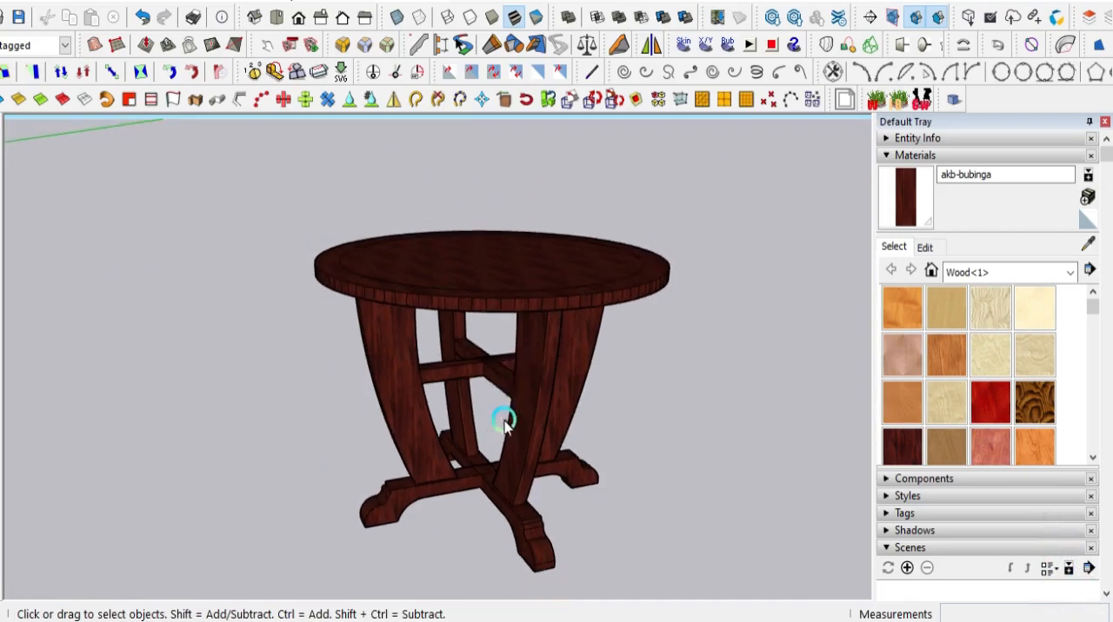
middle_drag(496, 421, 686, 470)
scroll(569, 486, up, 2)
scroll(569, 487, up, 1)
scroll(578, 469, down, 1)
middle_drag(469, 472, 686, 489)
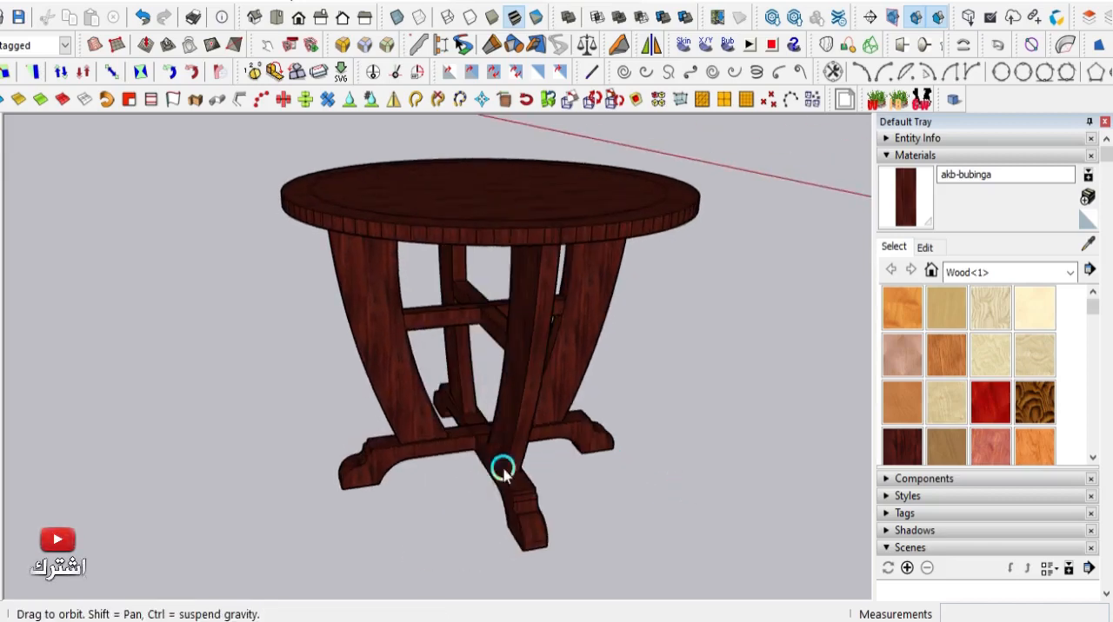
mouse_move(503, 470)
middle_down()
mouse_move(423, 447)
mouse_move(547, 472)
mouse_move(489, 487)
middle_up()
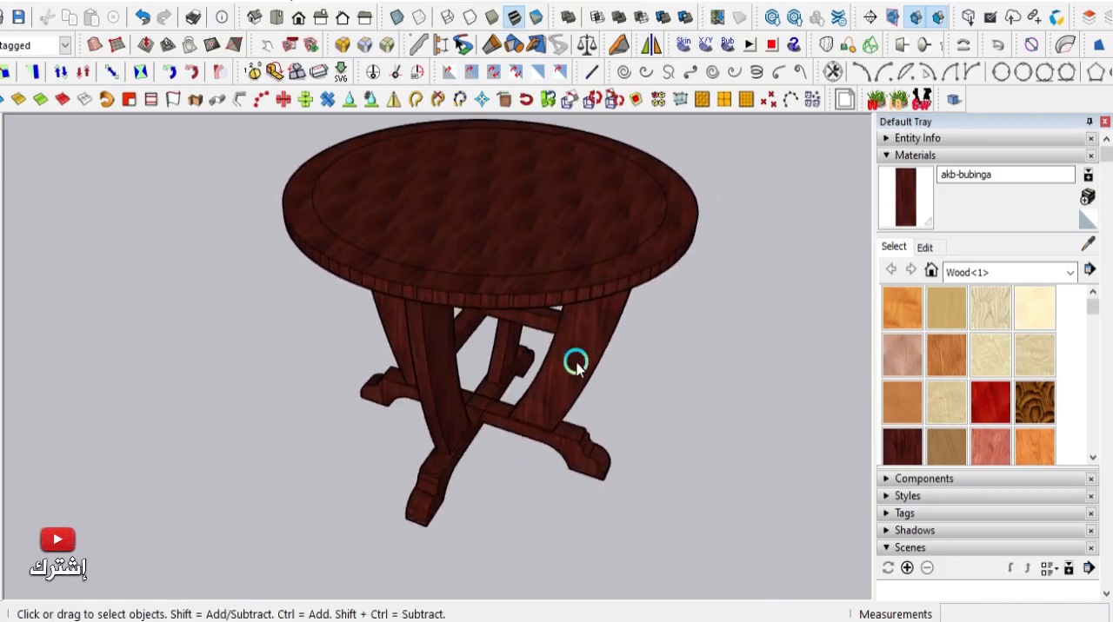
scroll(637, 266, up, 1)
- Try the akb-anigre wood material on the table, and undo the paint
click(934, 315)
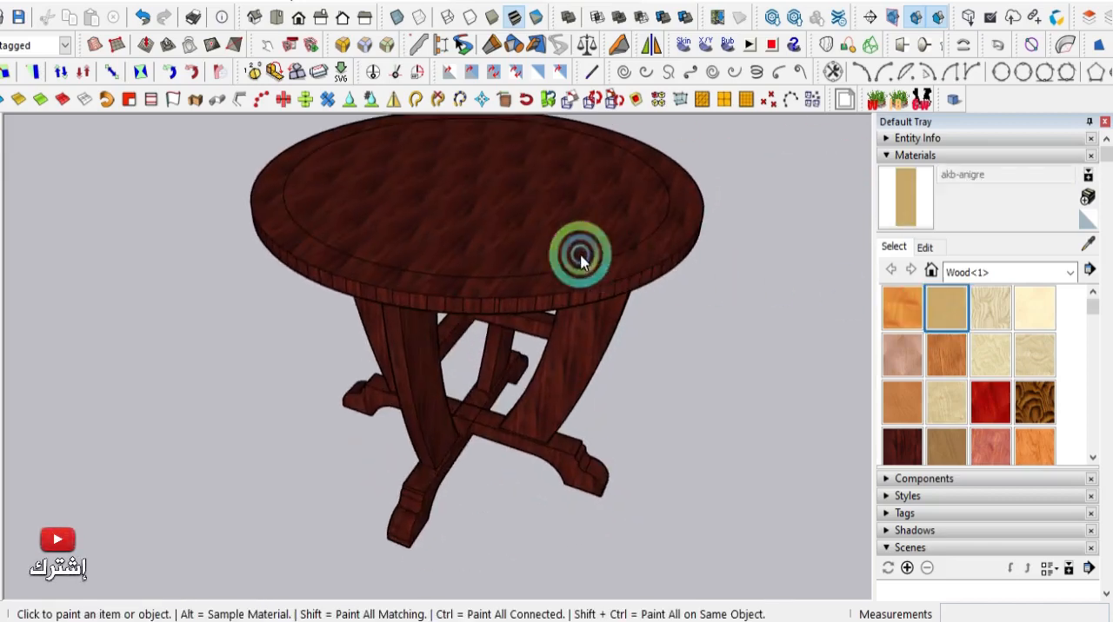
click(551, 245)
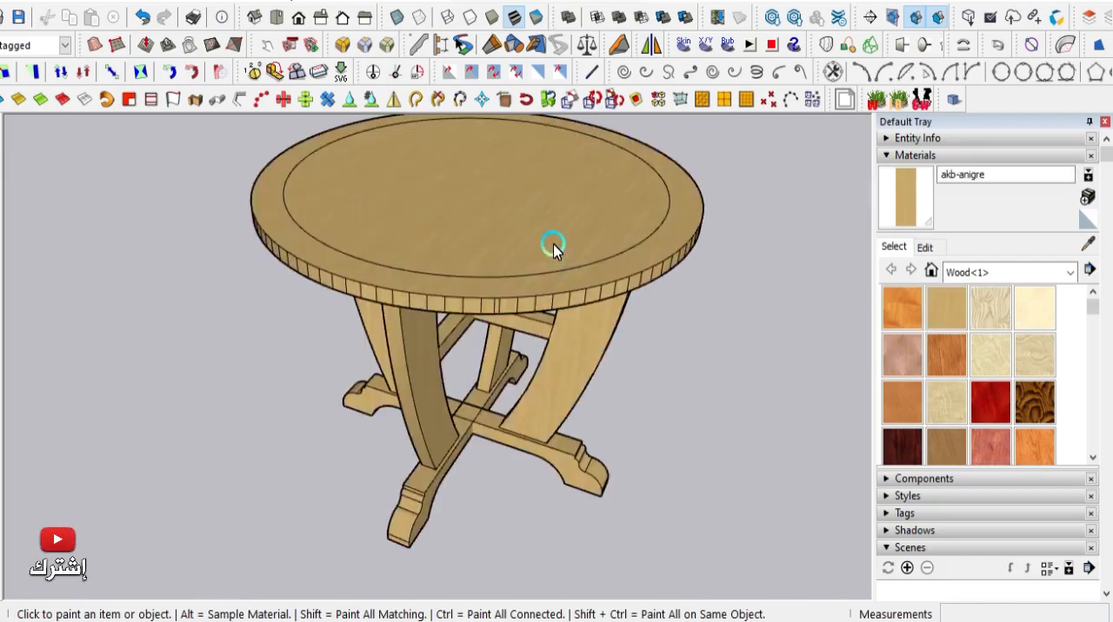
scroll(551, 243, down, 2)
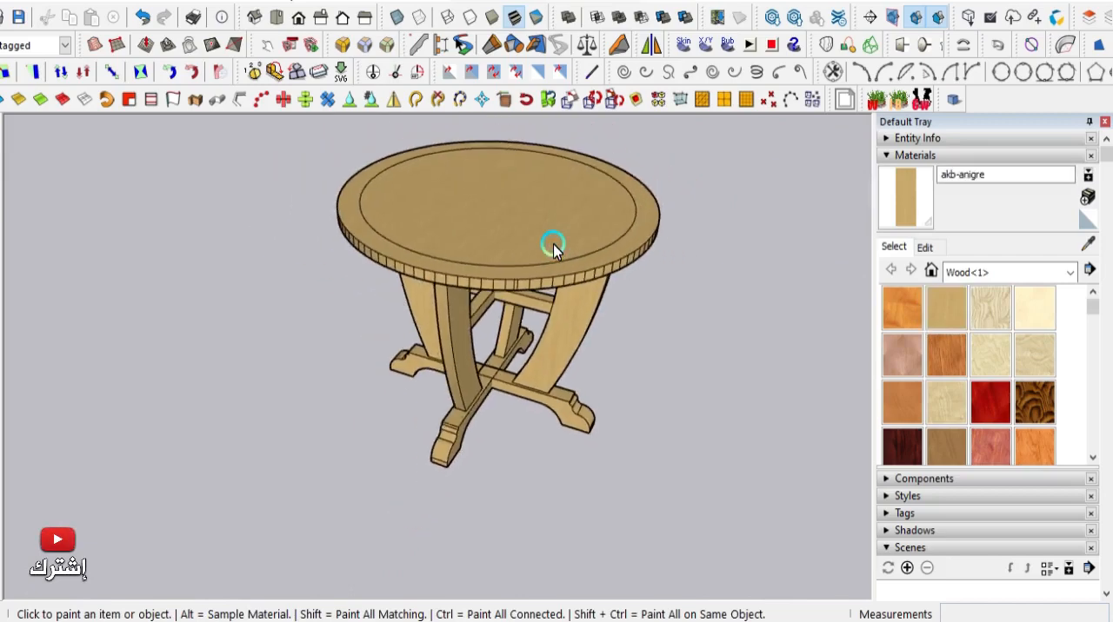
scroll(546, 202, up, 1)
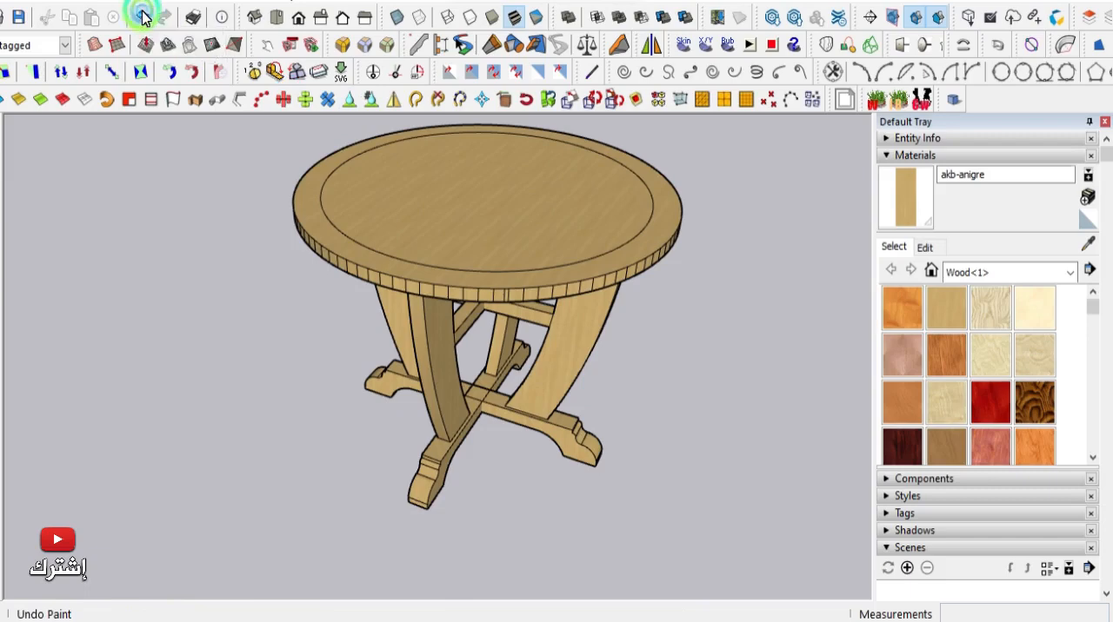
click(143, 17)
- Paint the table with the akb-mahogany-santos wood material
scroll(944, 365, down, 3)
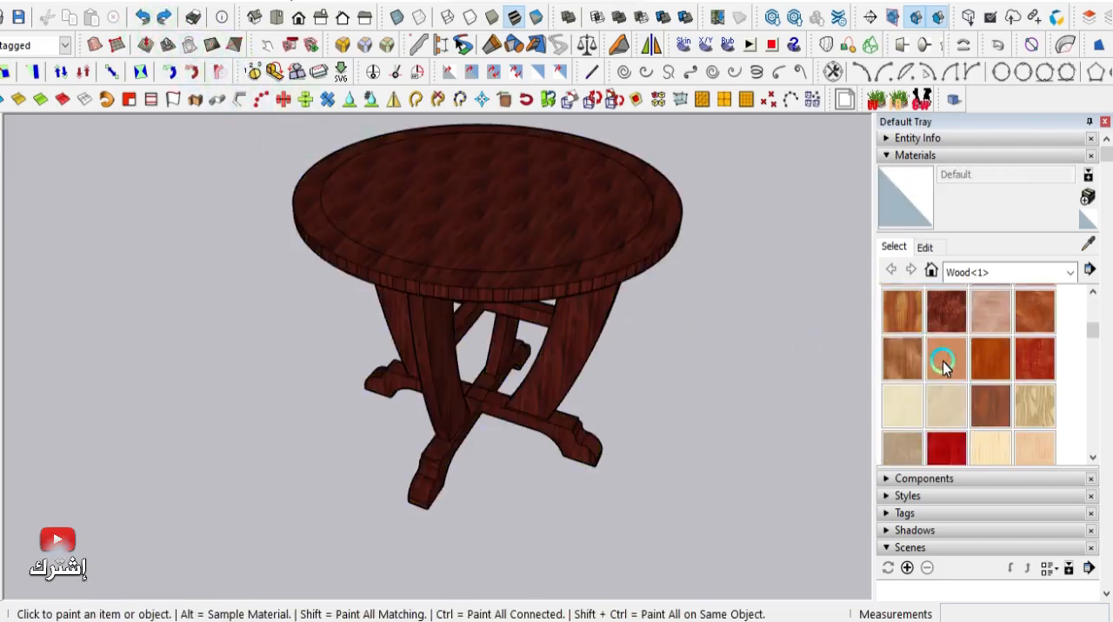
click(987, 361)
click(576, 231)
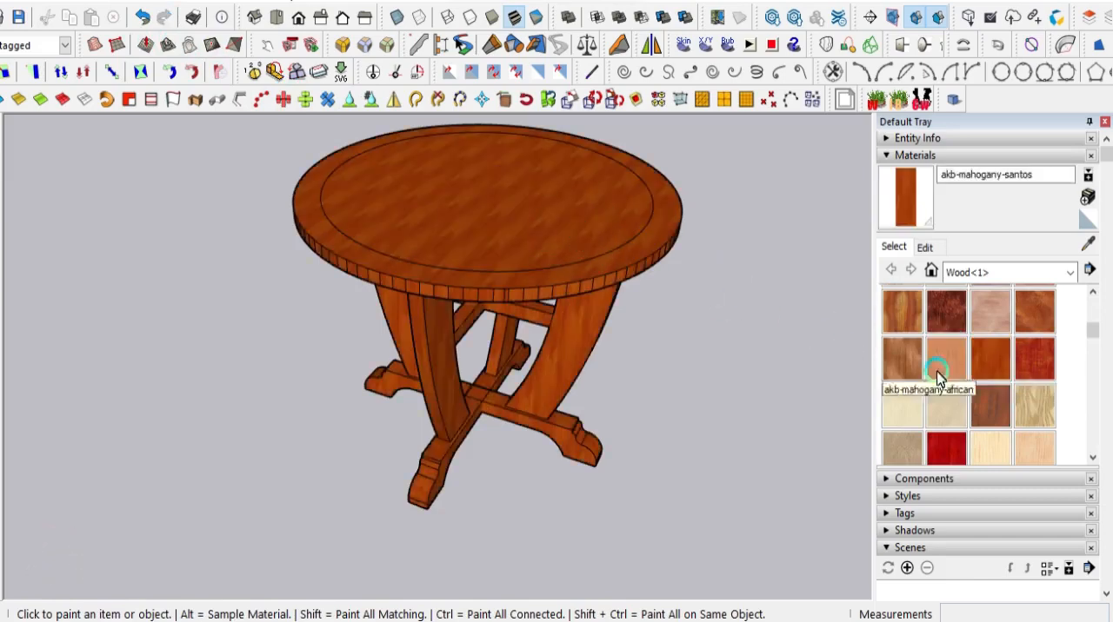
- Repaint the table with the SUC_Wood_006 material
scroll(948, 383, down, 4)
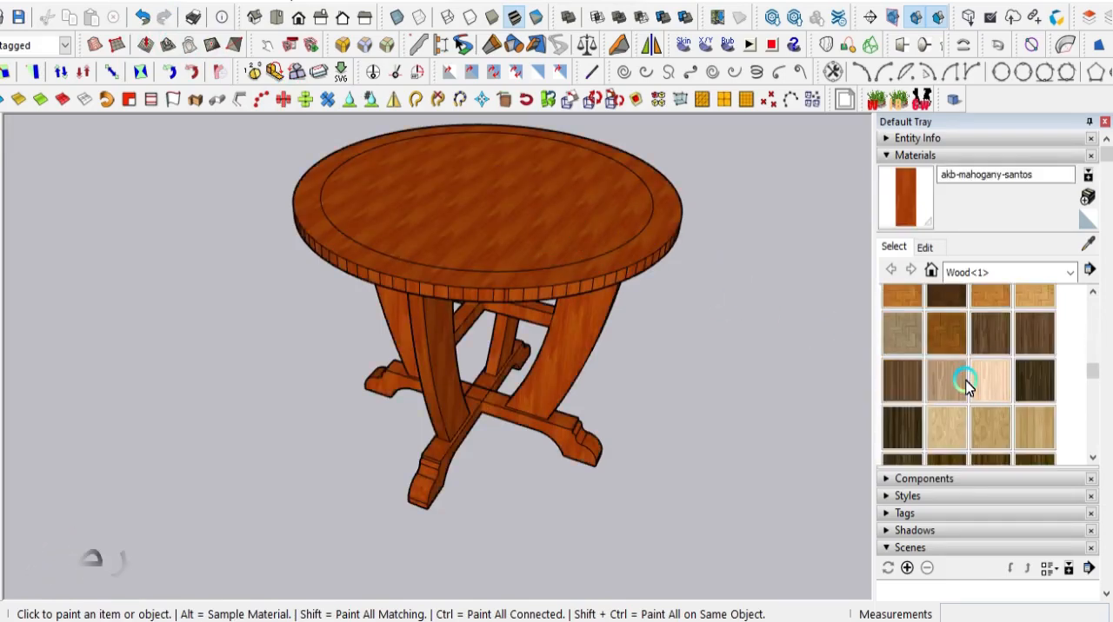
click(1015, 380)
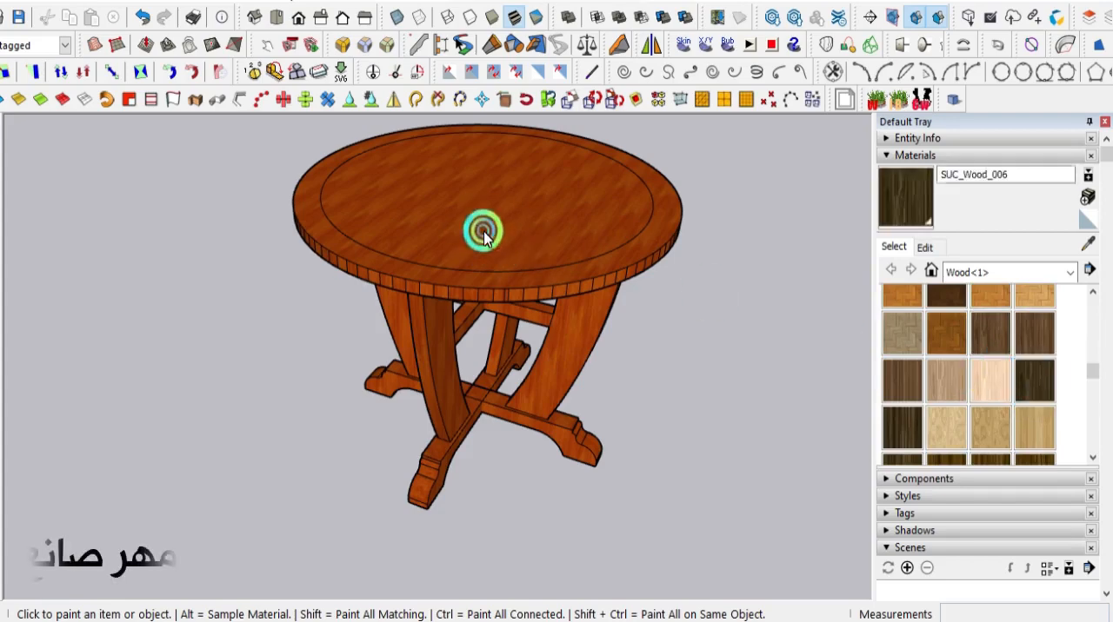
click(482, 235)
click(594, 258)
- Repaint the table with the SUC_Wood_003 material and check the grain on the tabletop
click(896, 378)
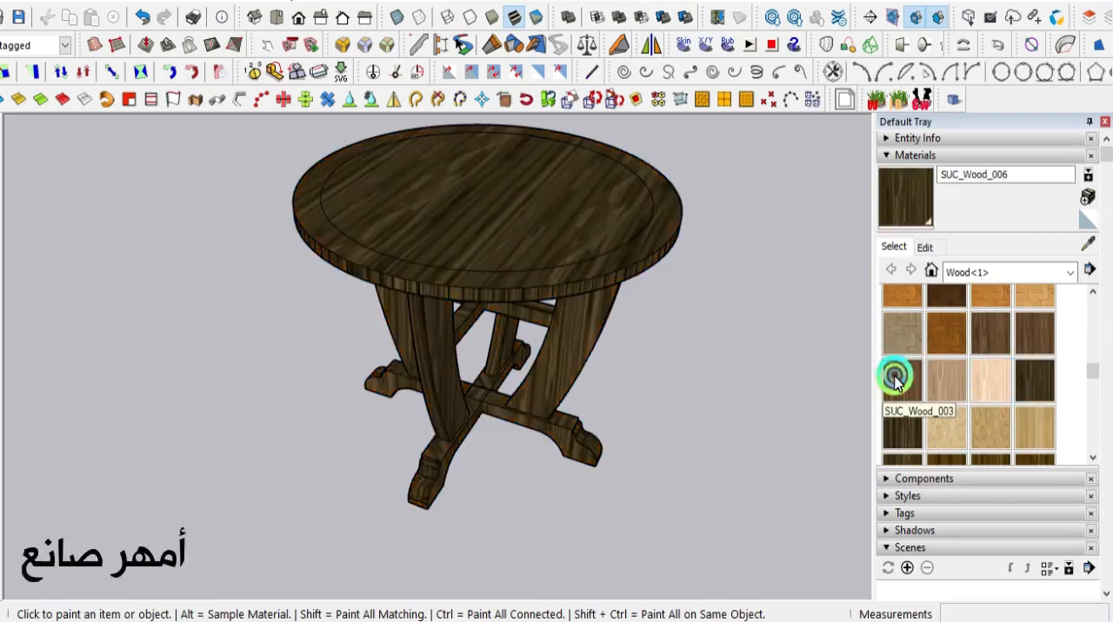
click(520, 240)
scroll(535, 224, up, 1)
scroll(535, 224, up, 2)
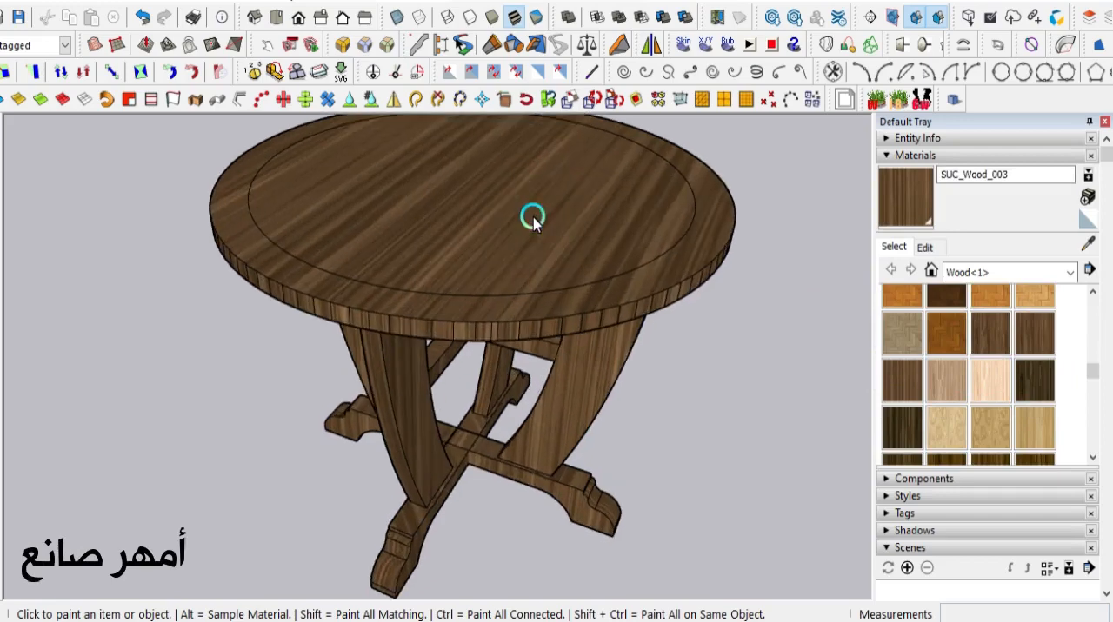
- Repaint the table with the SUC_Wood_019 material
scroll(954, 406, down, 2)
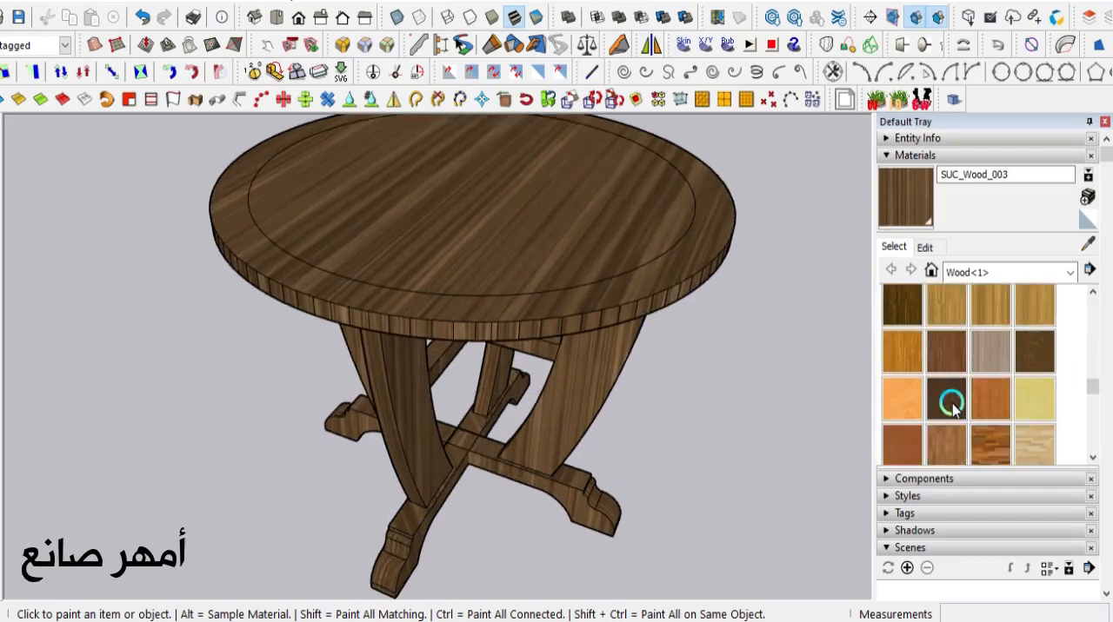
click(887, 348)
click(531, 211)
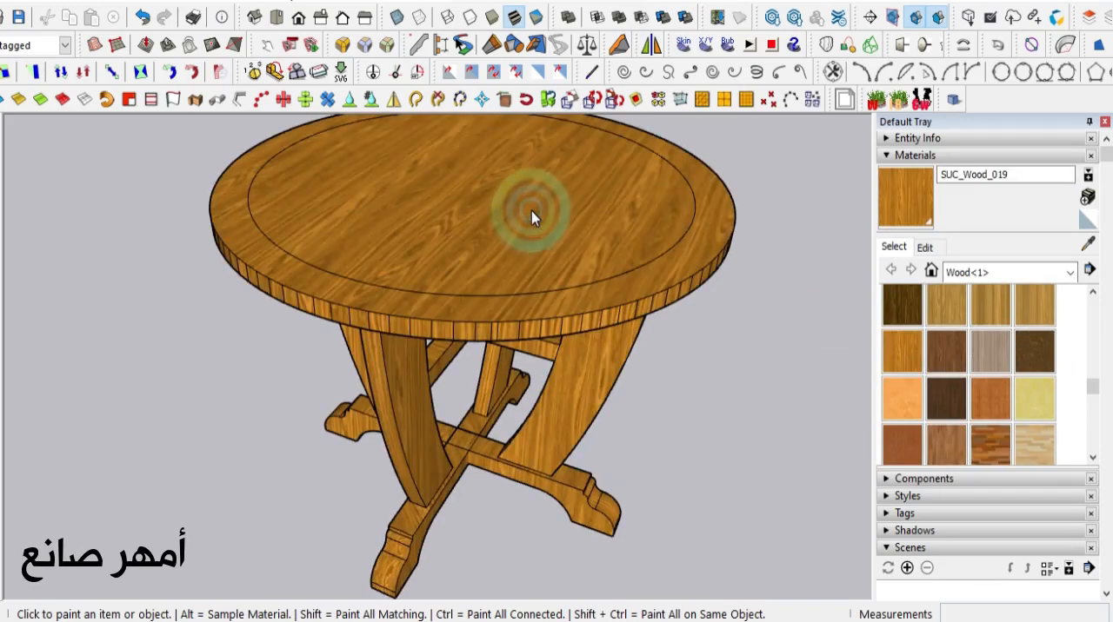
- Repaint the table with the SUC_Wood_017 material and view it from another angle
click(987, 302)
click(590, 223)
mouse_move(433, 253)
middle_down()
mouse_move(413, 292)
mouse_move(604, 199)
mouse_move(800, 149)
mouse_move(286, 293)
mouse_move(478, 345)
mouse_move(704, 331)
middle_up()
mouse_move(343, 373)
middle_down()
mouse_move(516, 427)
mouse_move(444, 476)
mouse_move(397, 462)
middle_up()
- Browse the wood materials and repaint the table with SUC_Wood_015
scroll(960, 404, down, 3)
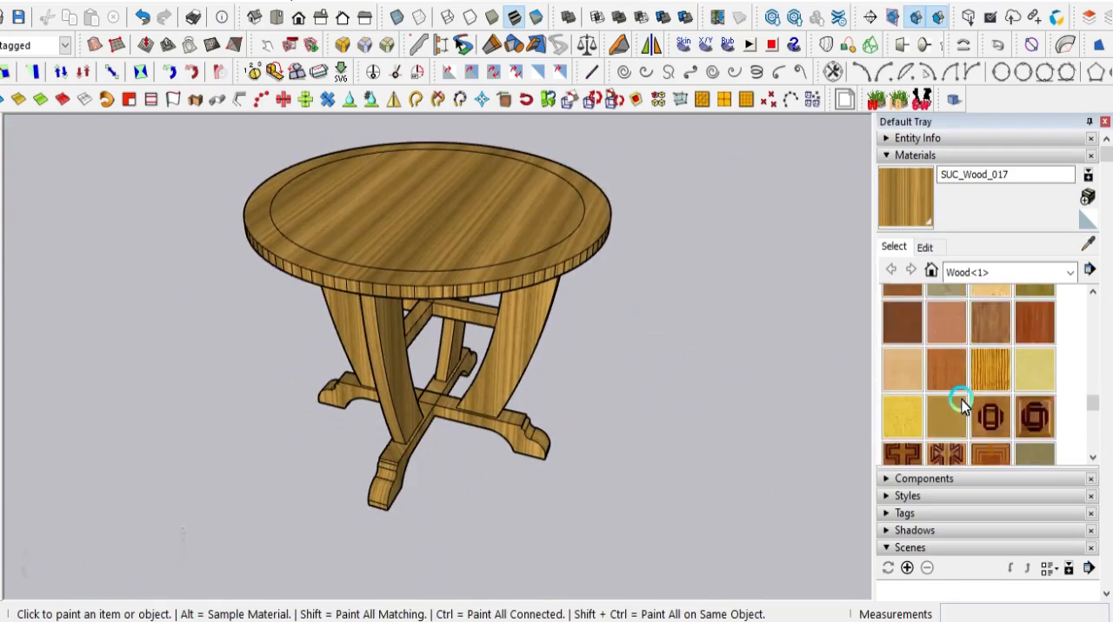
scroll(961, 404, down, 3)
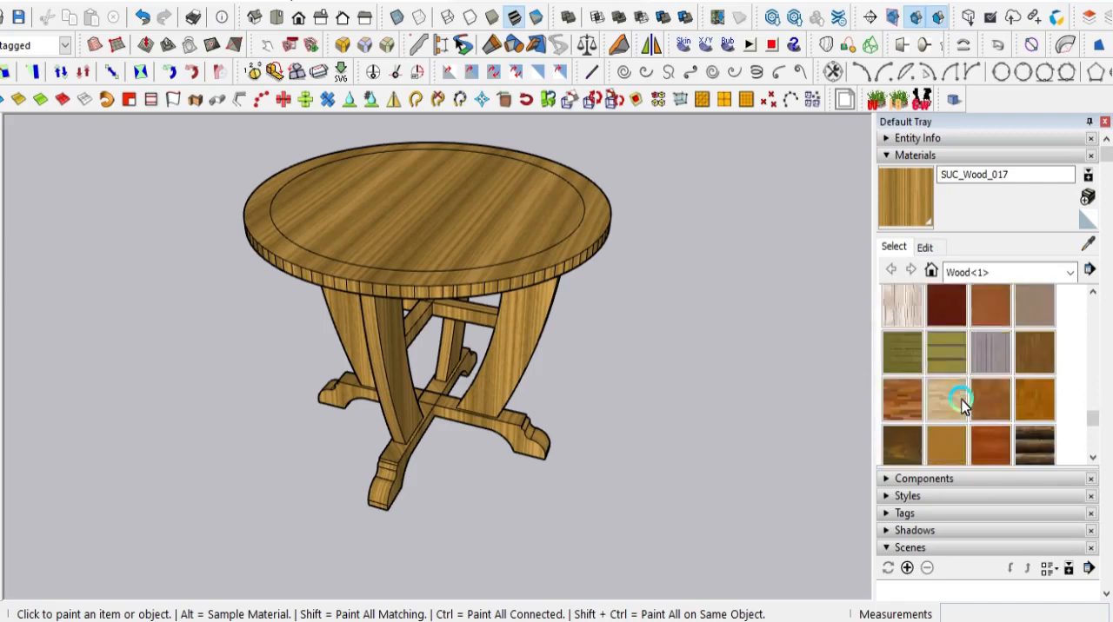
scroll(961, 402, up, 3)
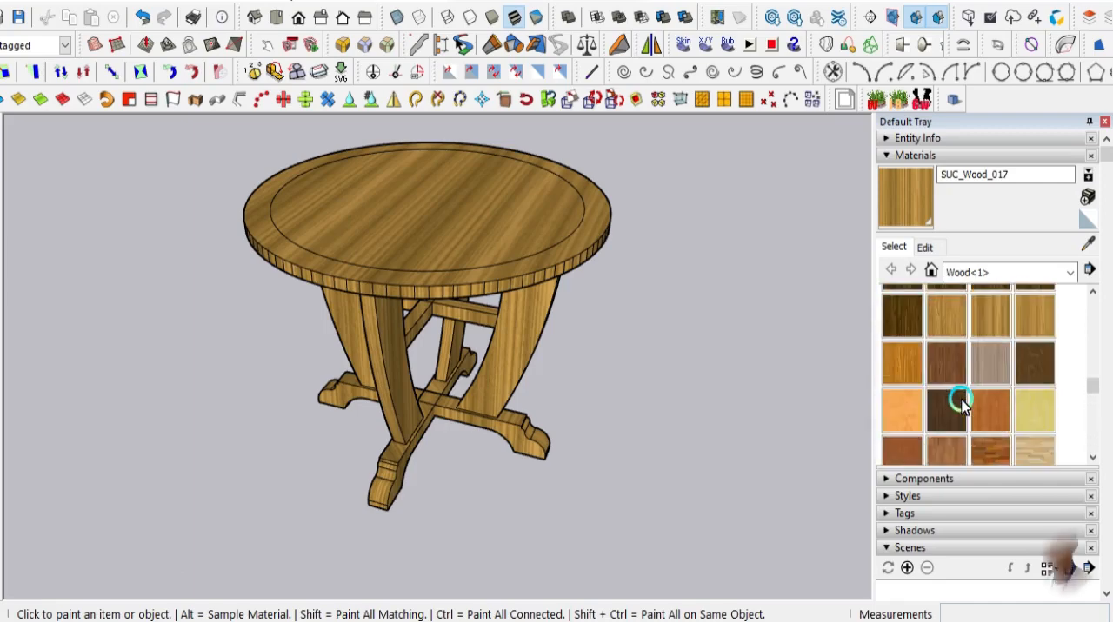
click(901, 313)
click(414, 242)
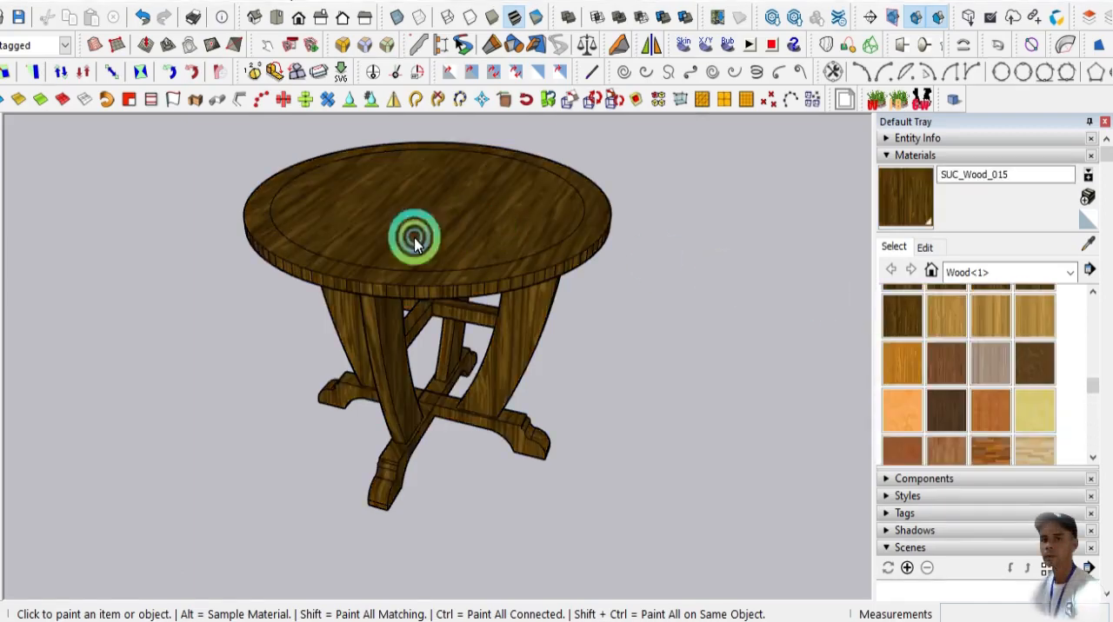
- Repaint the table with the SUC_Wood_022 material and check the grain from several angles
scroll(985, 352, up, 2)
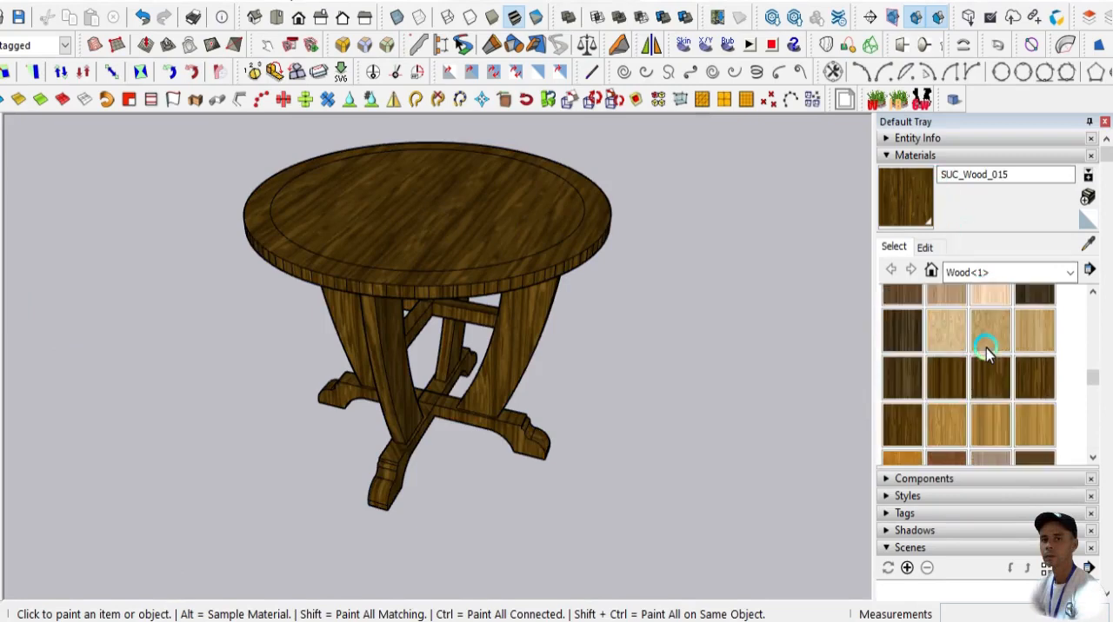
scroll(985, 352, down, 2)
click(1043, 374)
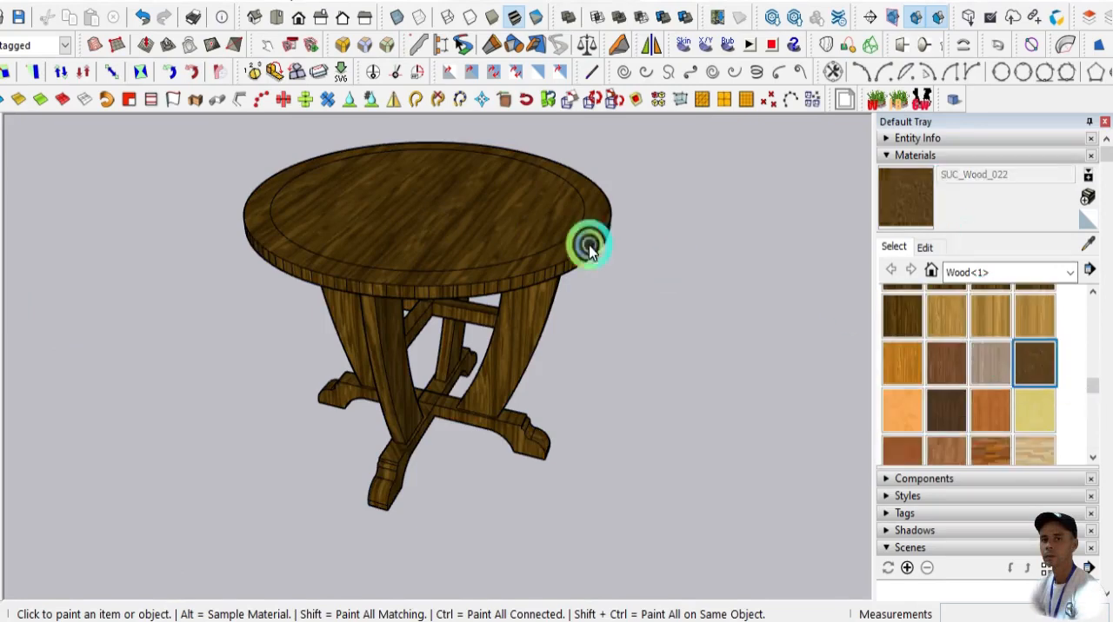
click(472, 223)
scroll(369, 201, up, 3)
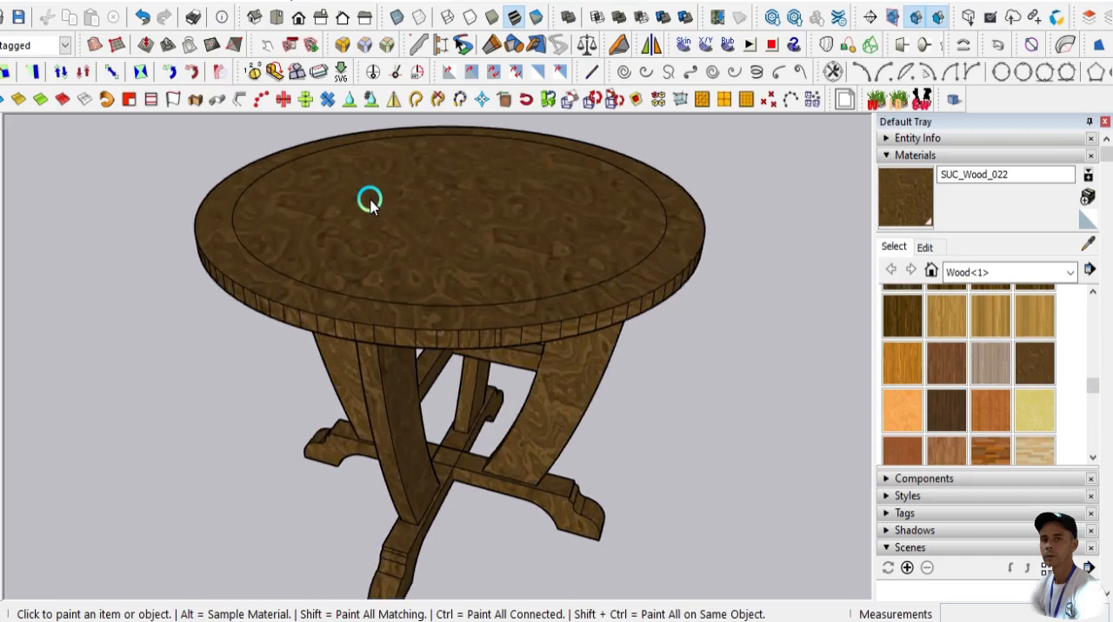
scroll(369, 201, down, 2)
middle_drag(497, 287, 137, 232)
mouse_move(464, 288)
middle_down()
mouse_move(199, 293)
mouse_move(266, 243)
mouse_move(486, 256)
mouse_move(722, 308)
mouse_move(753, 338)
mouse_move(800, 322)
mouse_move(739, 330)
middle_up()
mouse_move(524, 360)
middle_down()
mouse_move(653, 333)
mouse_move(812, 340)
mouse_move(568, 390)
mouse_move(567, 414)
middle_up()
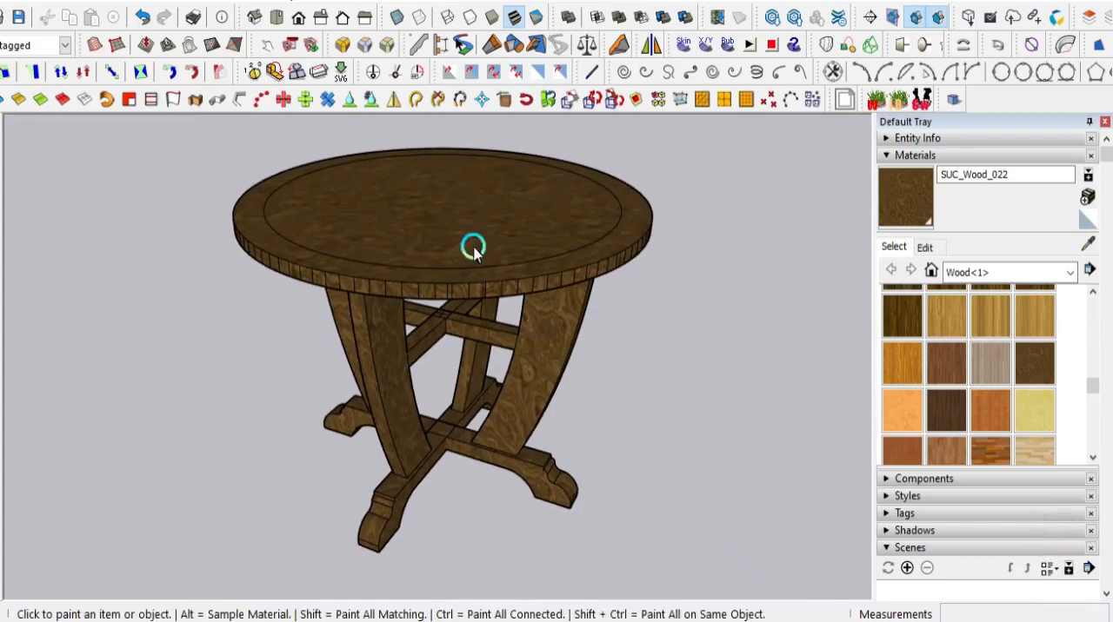
- Open the table group and paint the inner round face of the tabletop with SUC_Wood_017, keeping the border unpainted
click(343, 213)
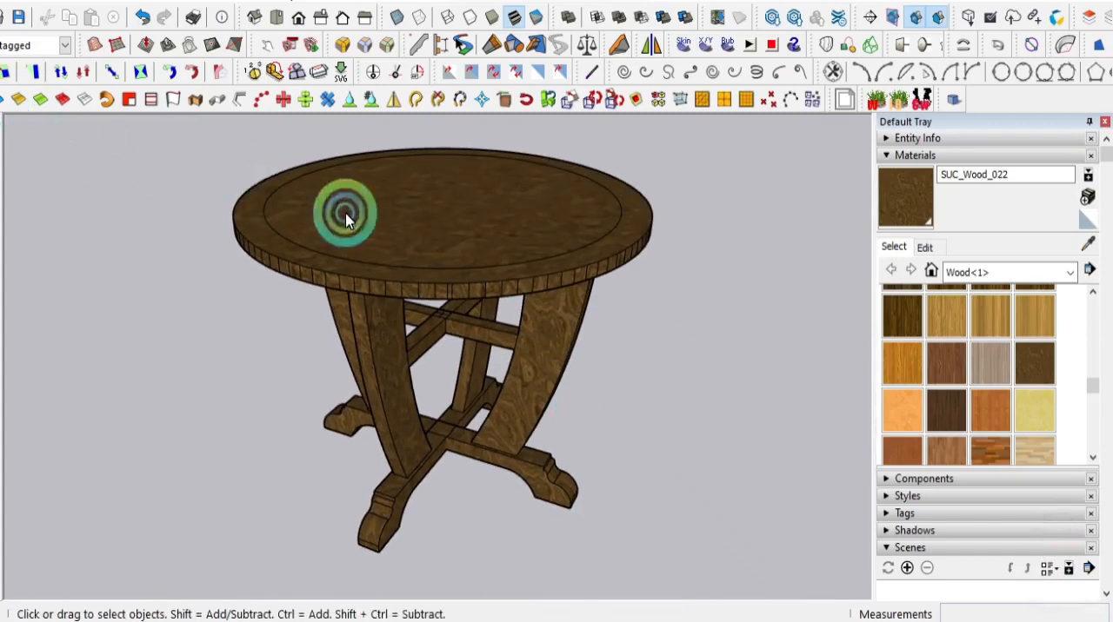
double_click(512, 199)
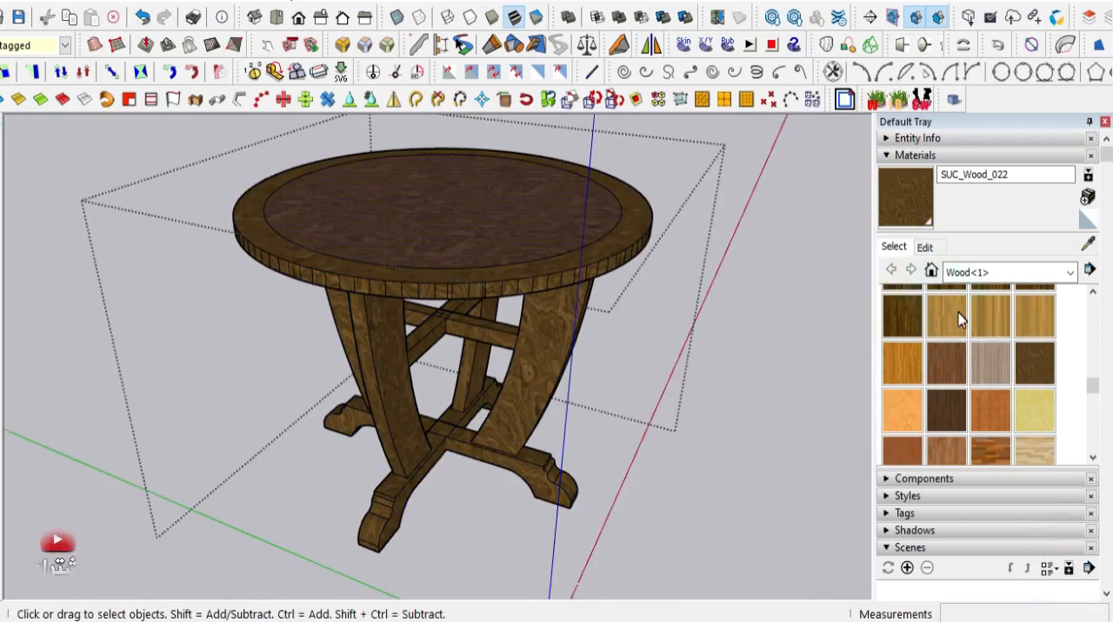
click(992, 322)
click(520, 228)
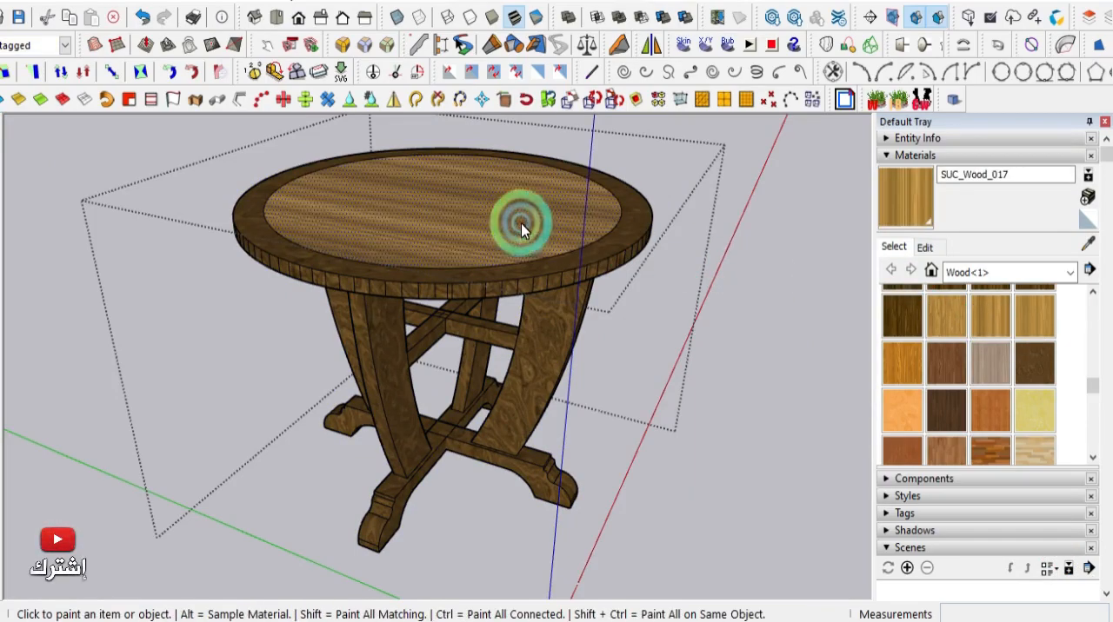
scroll(522, 232, up, 5)
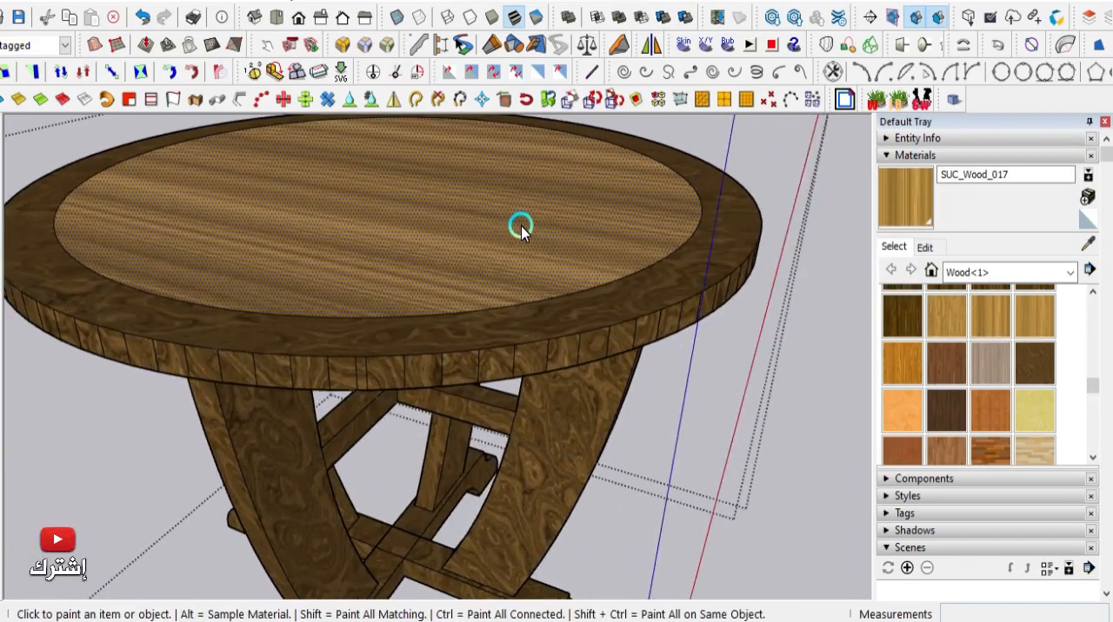
- Paint the crossed leg frames under the tabletop with SUC_Wood_017 and close the table group
scroll(520, 231, down, 4)
mouse_move(514, 258)
middle_down()
mouse_move(450, 345)
mouse_move(460, 303)
mouse_move(432, 330)
middle_up()
scroll(432, 331, up, 2)
scroll(432, 330, up, 4)
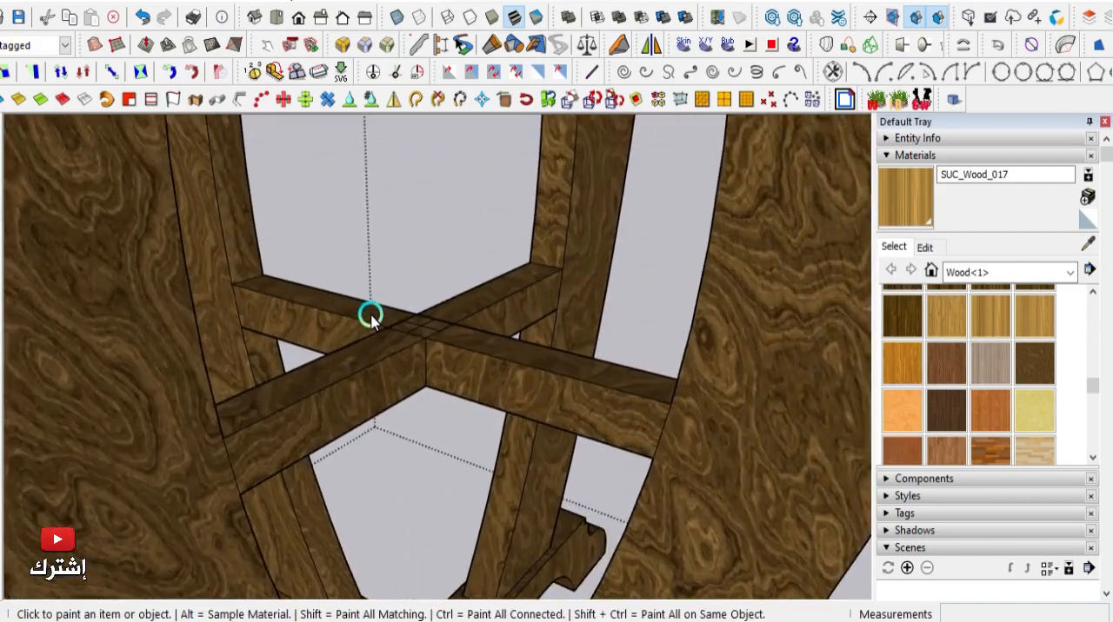
click(364, 329)
scroll(514, 345, down, 6)
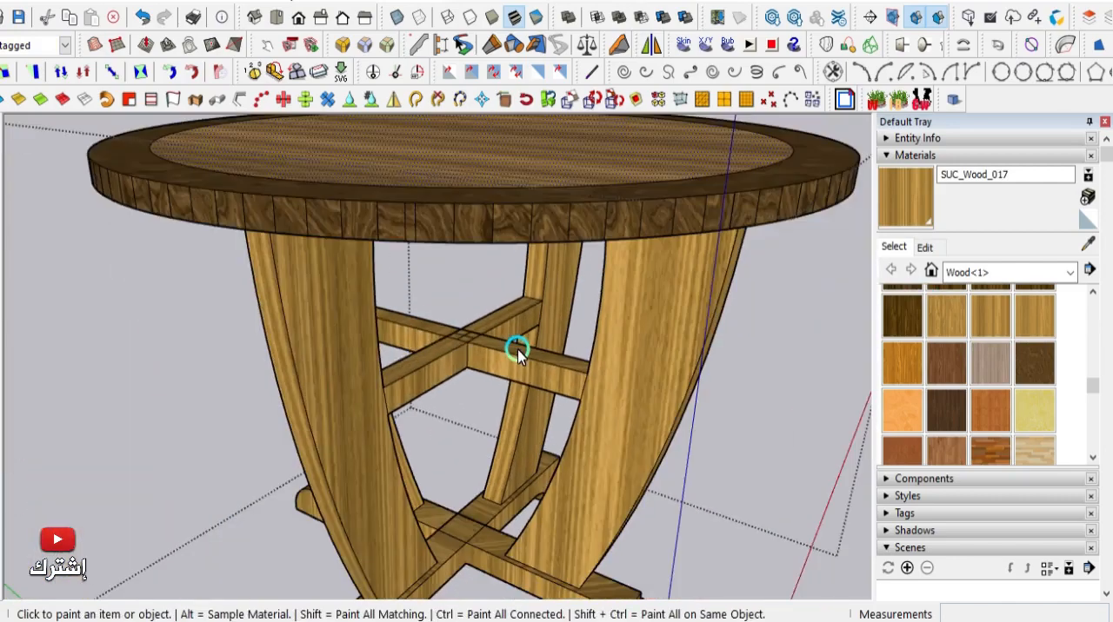
middle_drag(517, 347, 507, 397)
scroll(497, 370, down, 5)
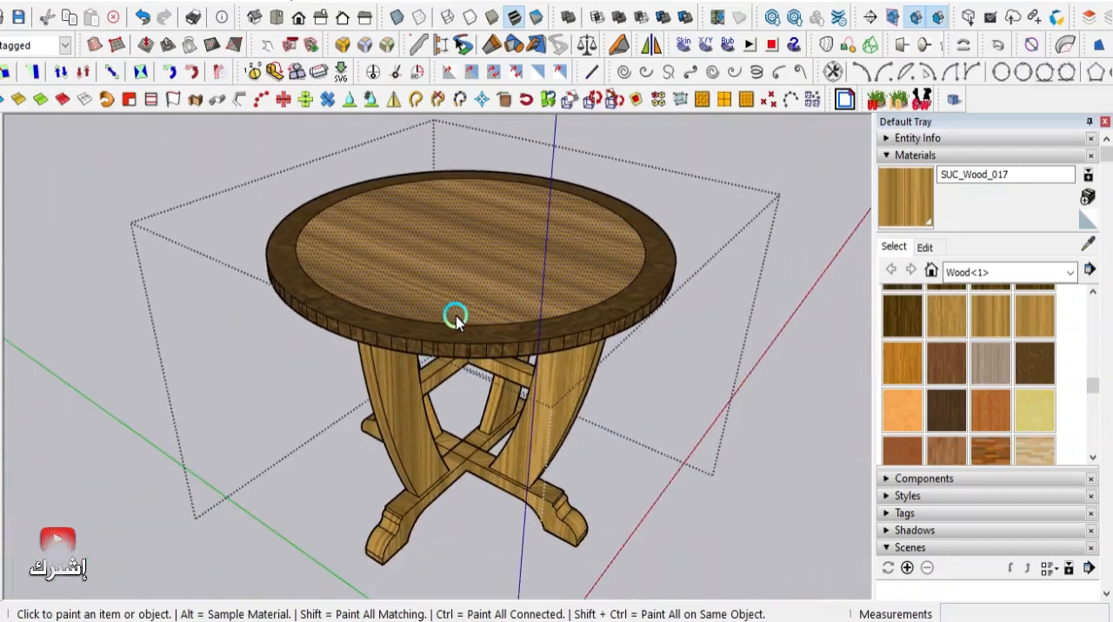
key(space)
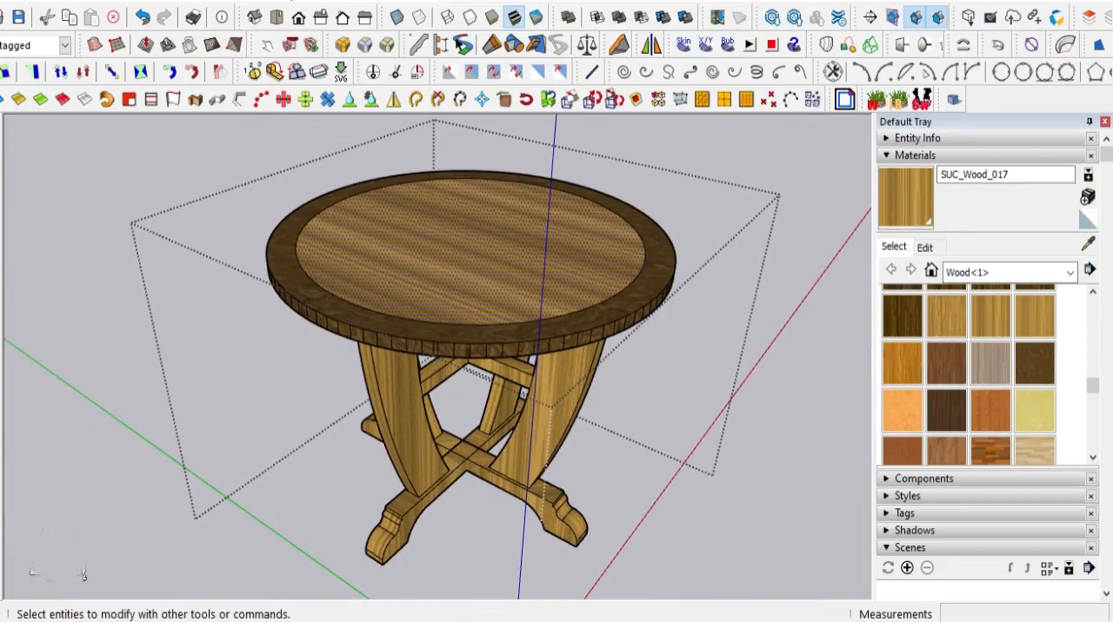
click(61, 164)
- Open the table group and the nested leg-frame group for editing
middle_drag(465, 326, 429, 444)
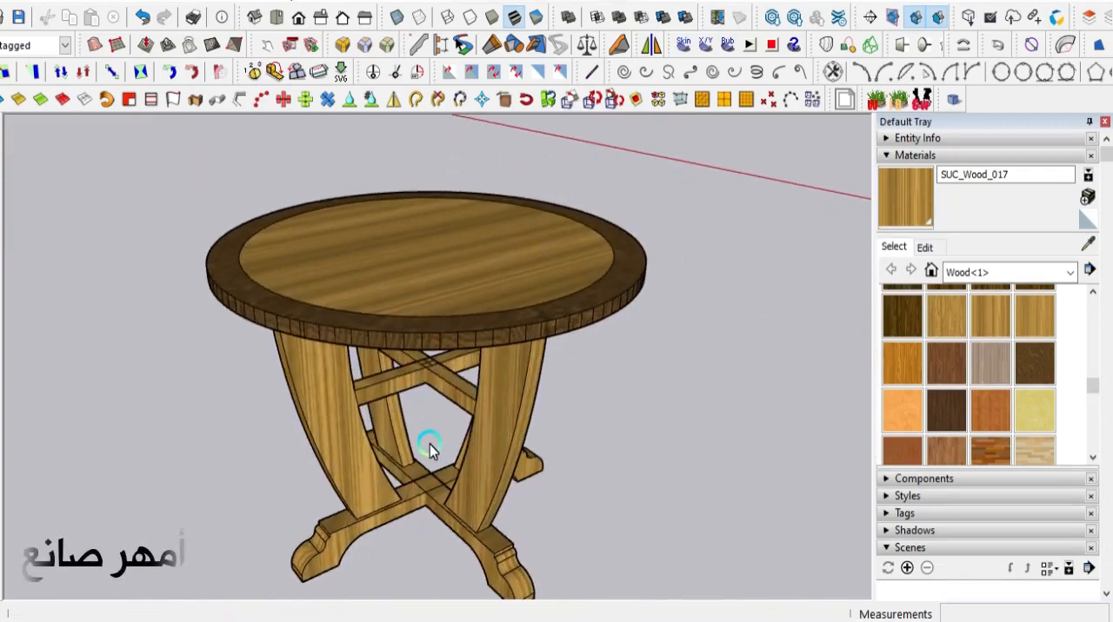
scroll(467, 345, down, 2)
scroll(441, 455, up, 5)
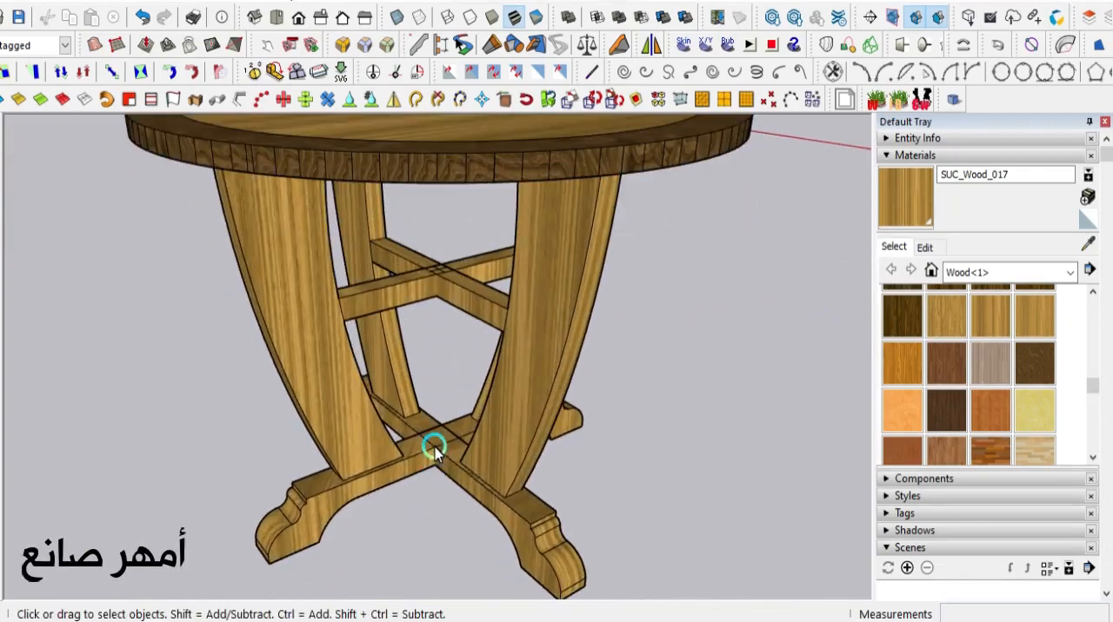
double_click(434, 448)
click(434, 448)
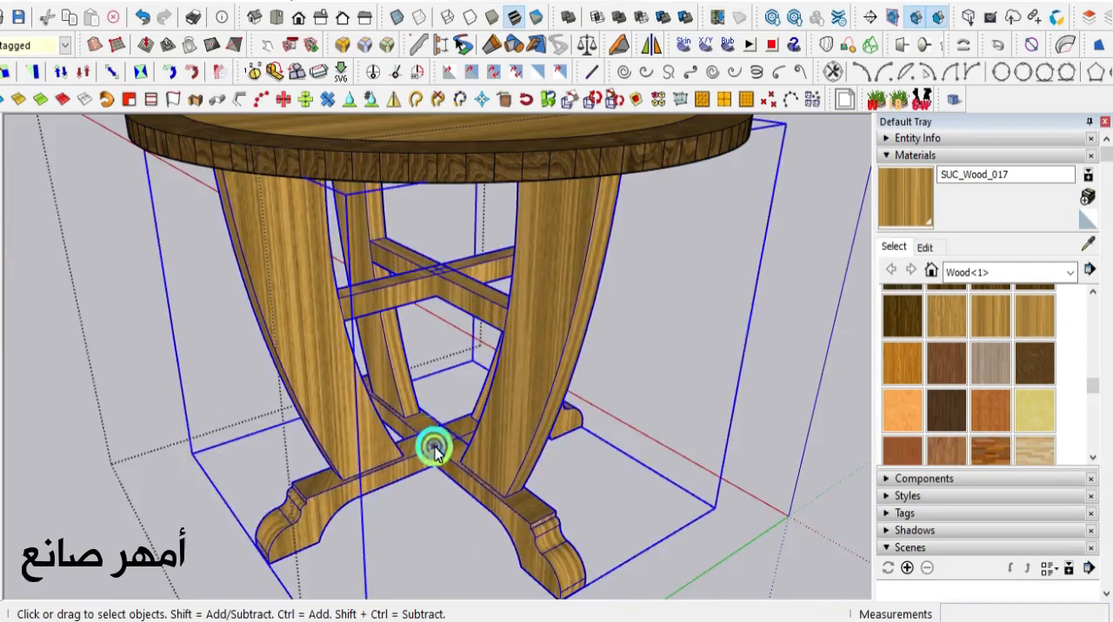
double_click(442, 441)
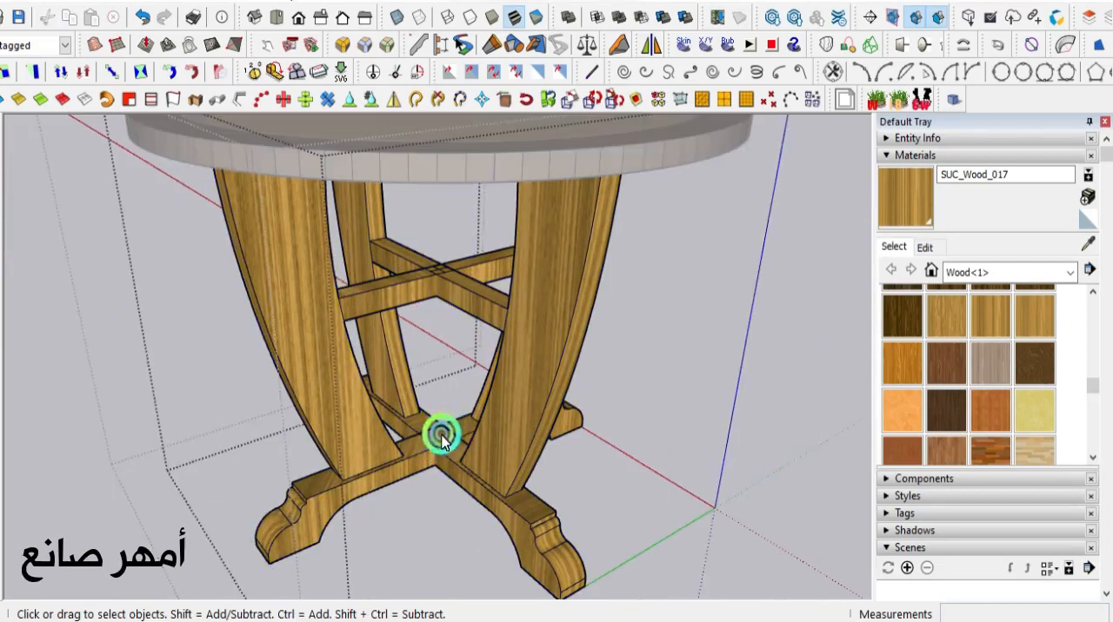
- Paint the top faces and front side faces of the crossed foot beams with SUC_Wood_015
click(904, 318)
scroll(400, 463, up, 4)
click(420, 444)
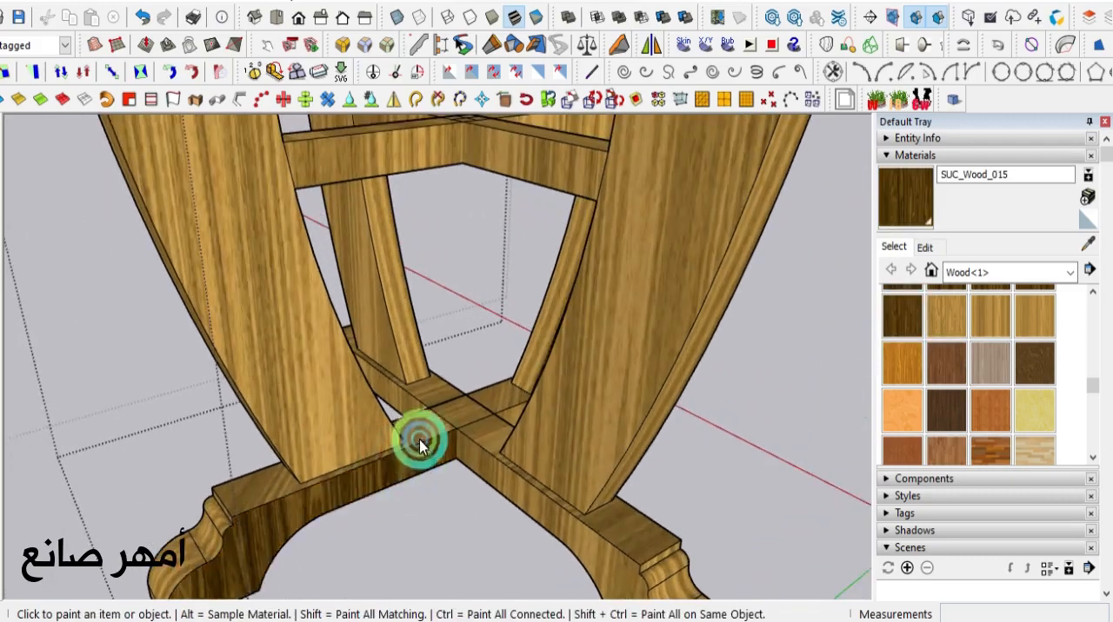
click(446, 424)
click(476, 459)
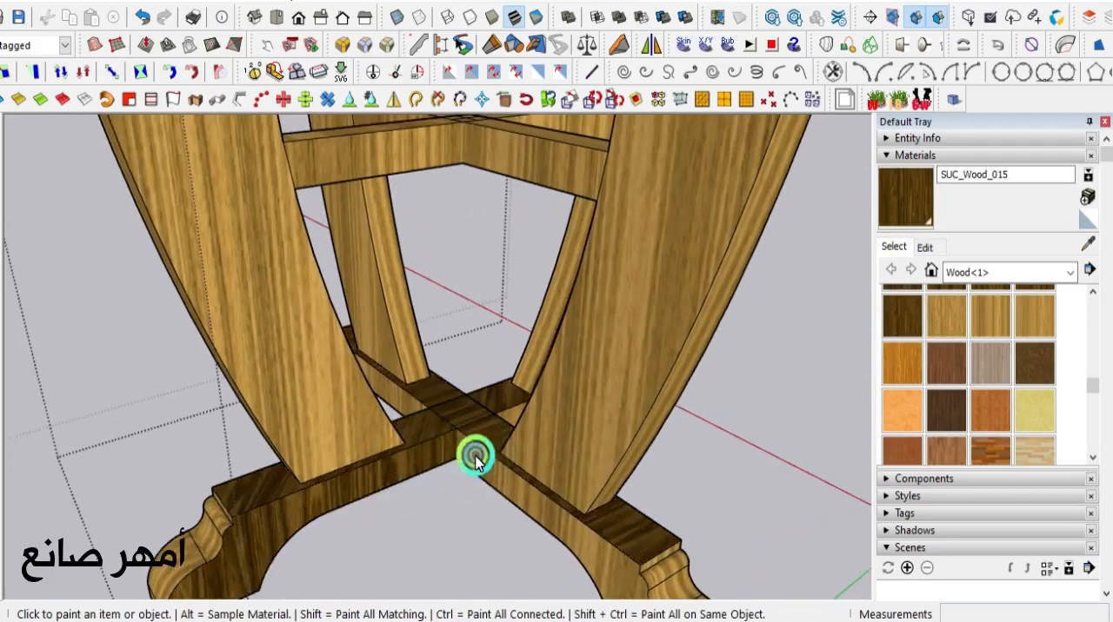
click(475, 461)
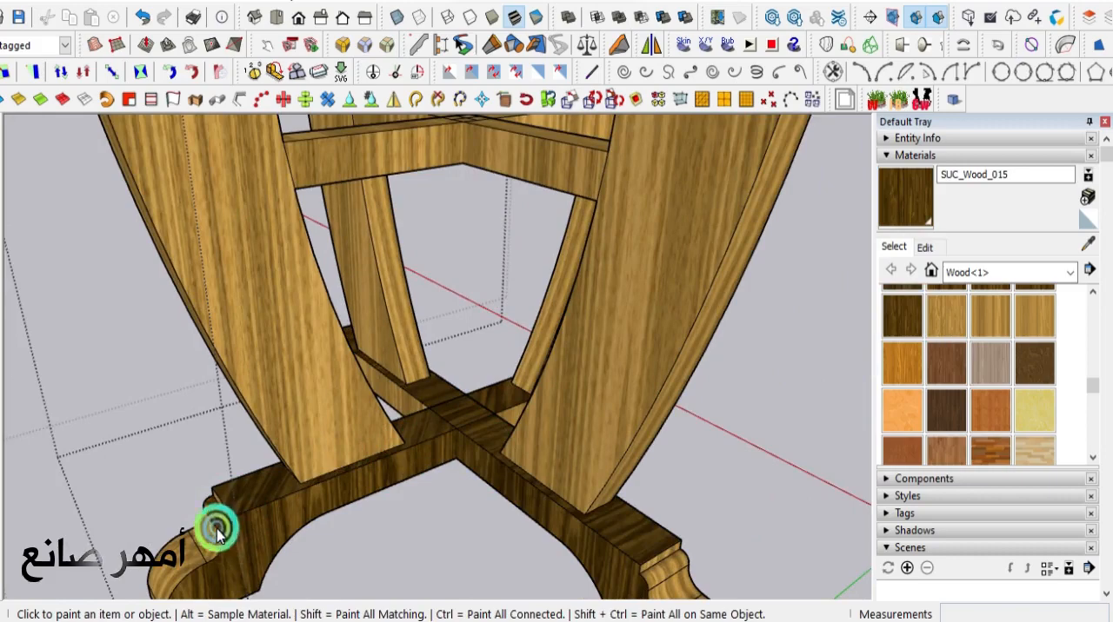
- Paint the stepped and curved end faces of the first foot with SUC_Wood_015
click(183, 570)
middle_drag(249, 510, 344, 557)
scroll(339, 553, up, 2)
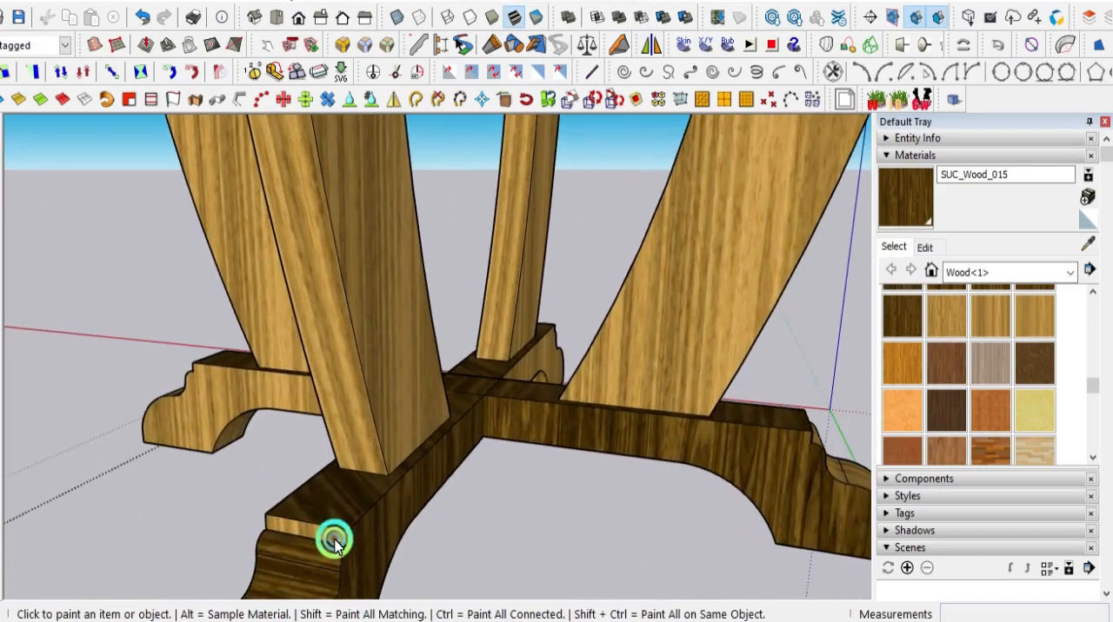
scroll(250, 500, down, 5)
scroll(278, 578, up, 4)
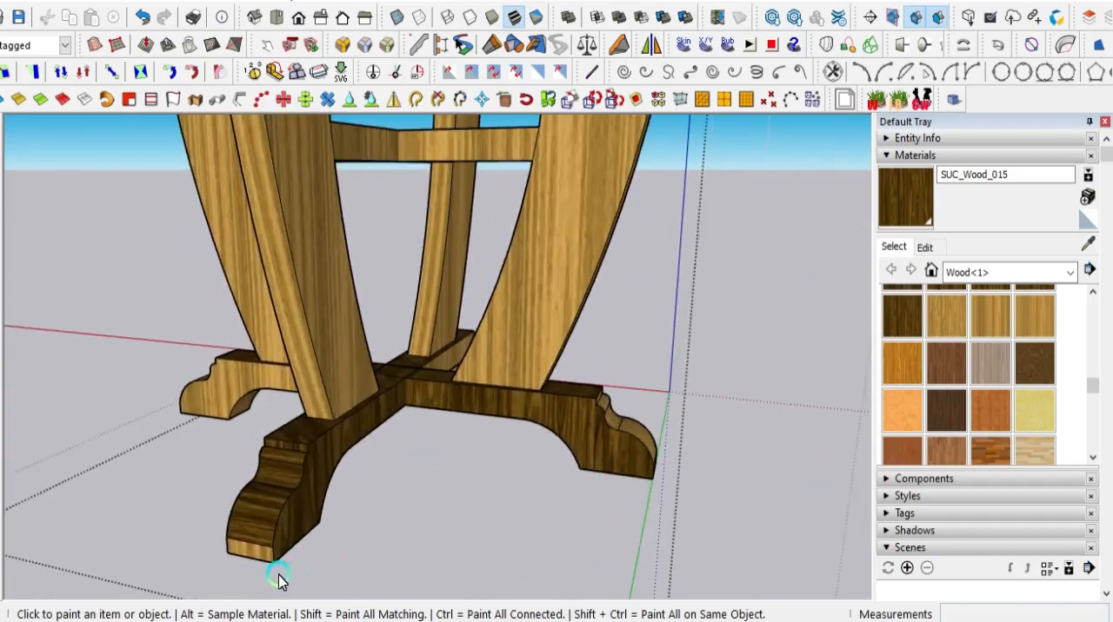
scroll(385, 546, down, 3)
- Paint the end faces of the second foot, down to its lower edge, with SUC_Wood_015
middle_drag(385, 546, 236, 551)
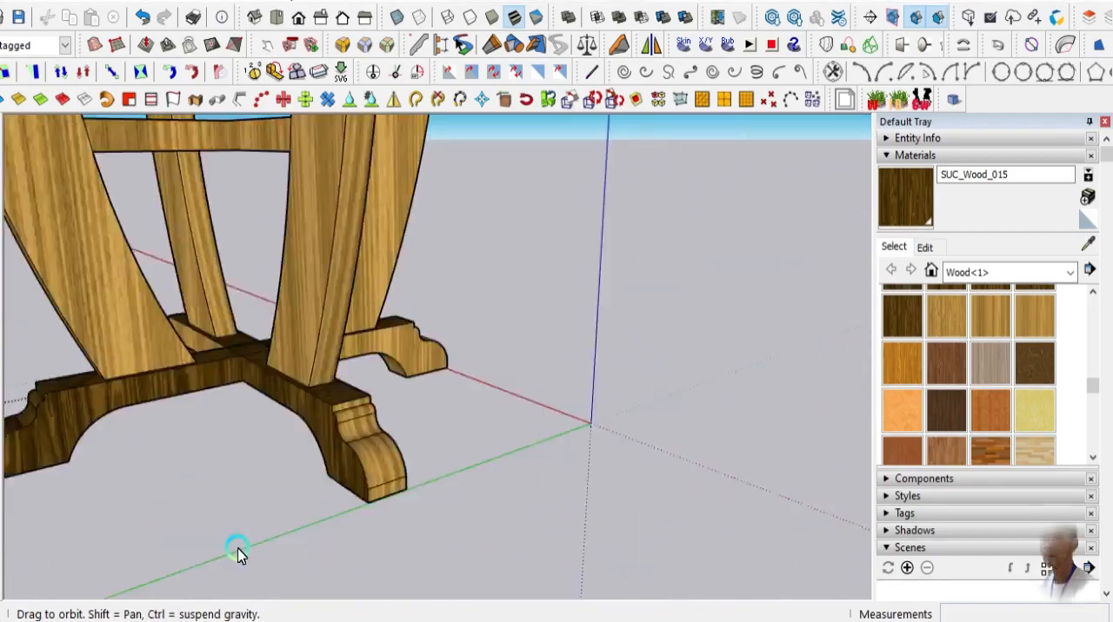
scroll(218, 478, up, 2)
scroll(246, 393, up, 2)
scroll(246, 393, up, 2)
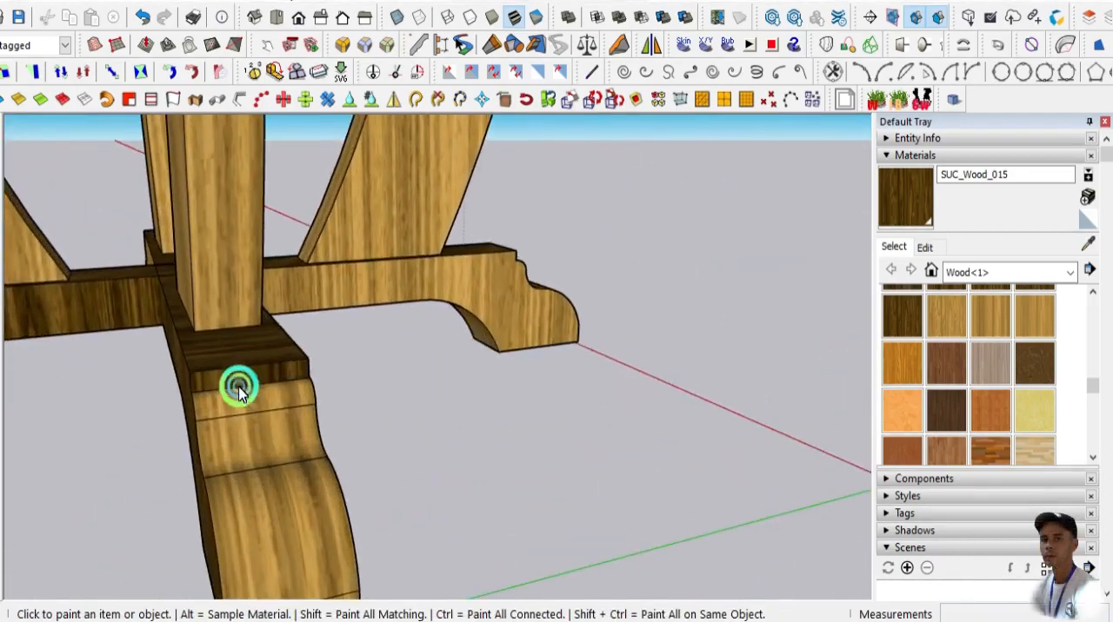
scroll(373, 460, down, 3)
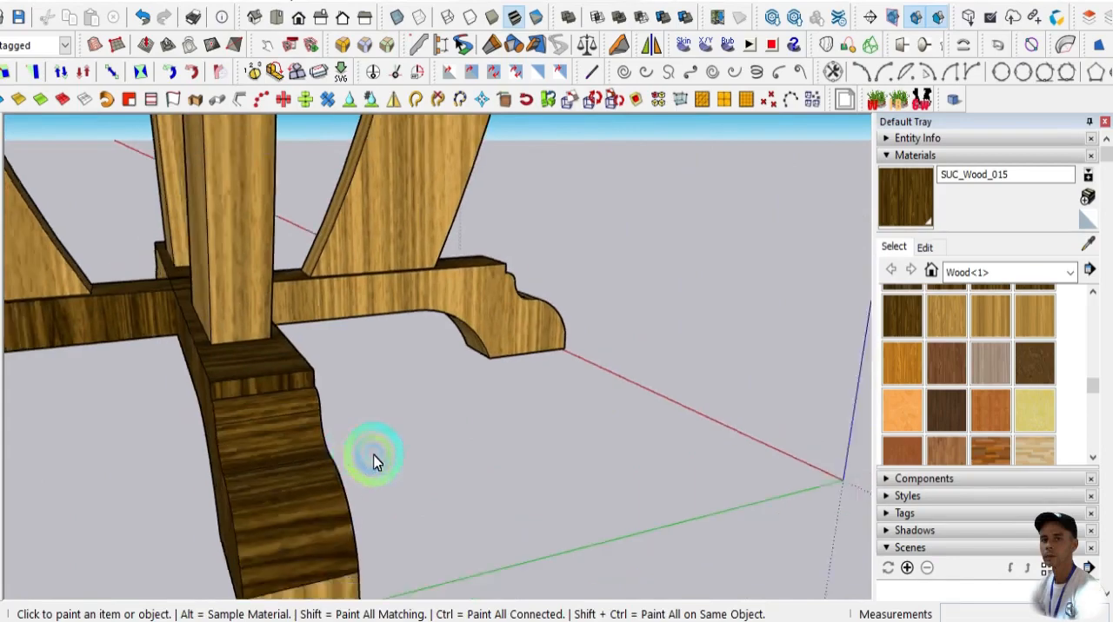
scroll(317, 544, up, 2)
scroll(454, 487, down, 3)
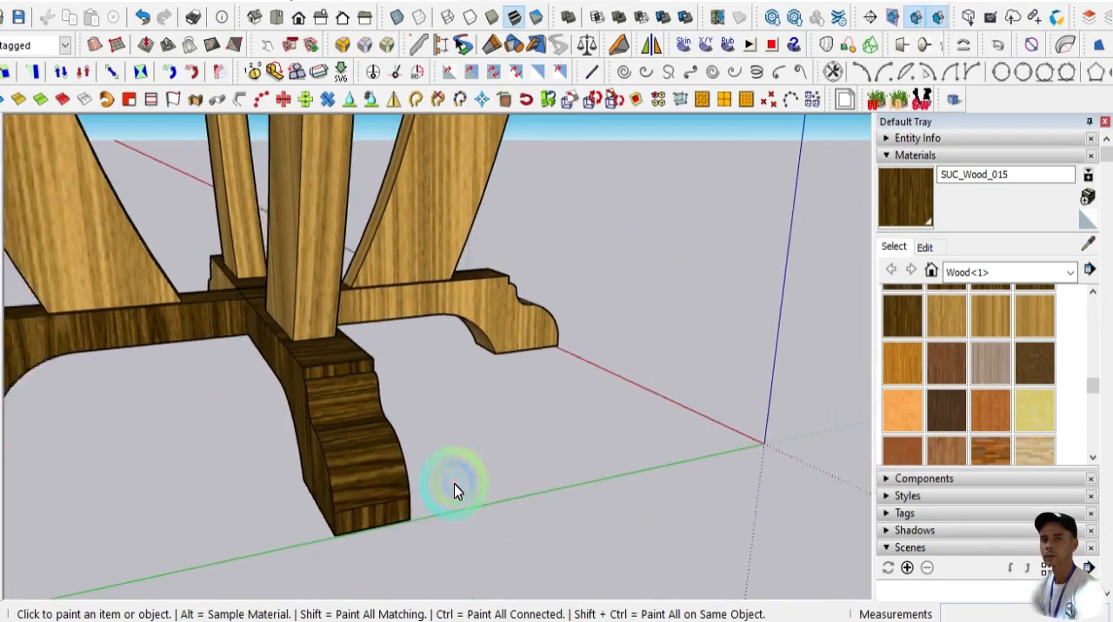
- Paint the side faces of the foot beams between the second and third feet with SUC_Wood_015
middle_drag(466, 485, 281, 405)
scroll(261, 367, up, 3)
click(252, 361)
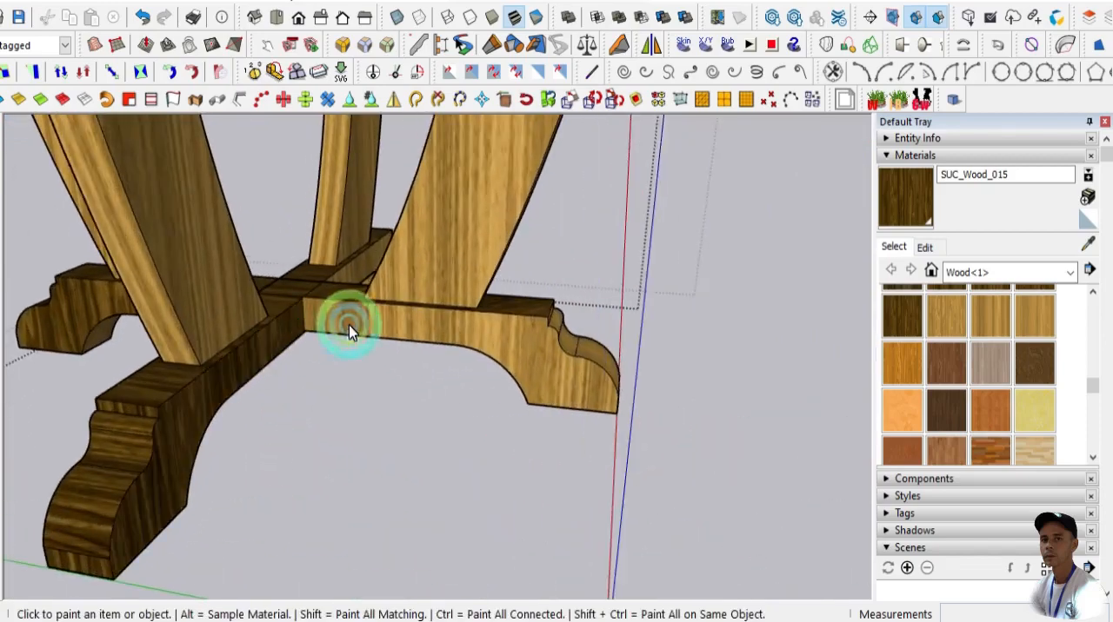
click(479, 360)
- Paint the stepped and curved end faces of the third foot with SUC_Wood_015
mouse_move(479, 360)
middle_down()
mouse_move(529, 447)
mouse_move(351, 487)
middle_up()
scroll(235, 422, up, 5)
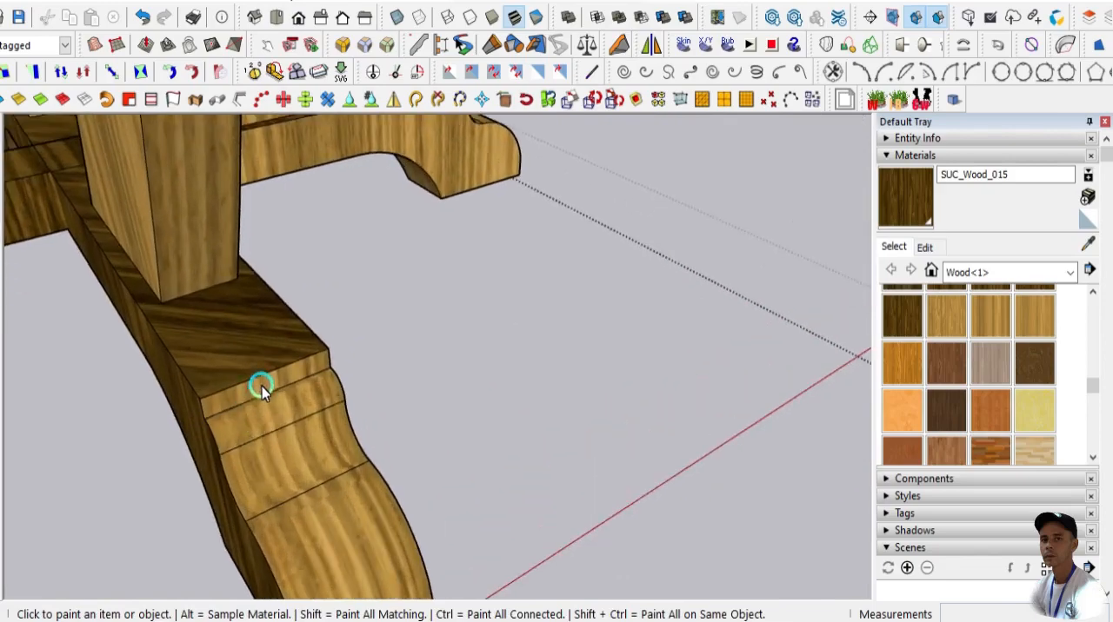
click(276, 407)
click(293, 451)
click(347, 521)
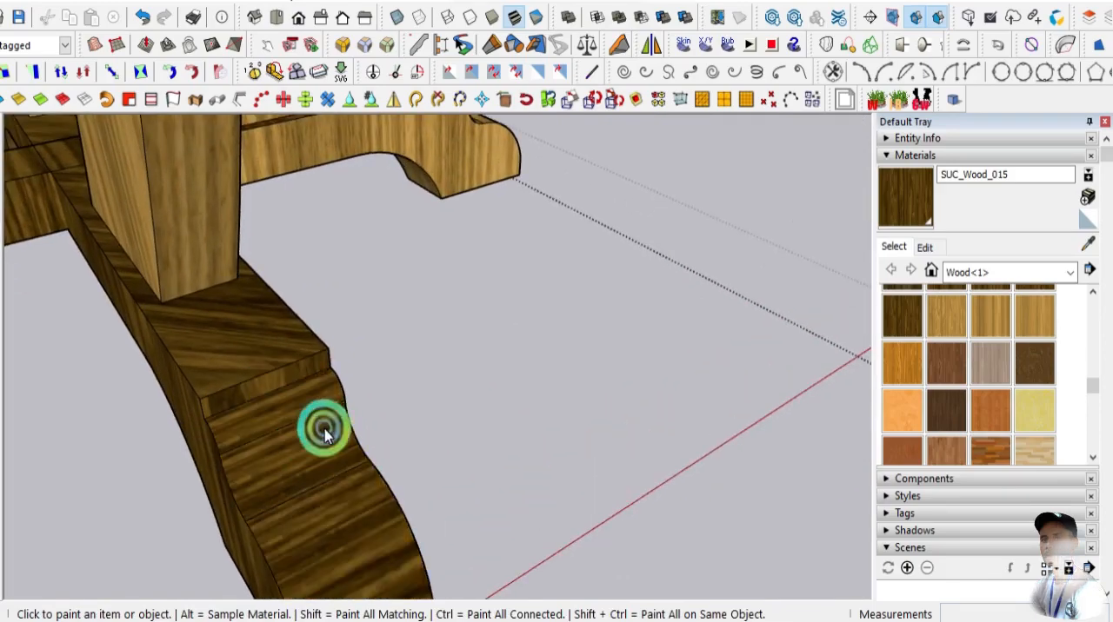
- Paint the side faces of the foot beams between the third and last feet with SUC_Wood_015
scroll(386, 431, down, 3)
middle_drag(386, 431, 291, 293)
click(276, 269)
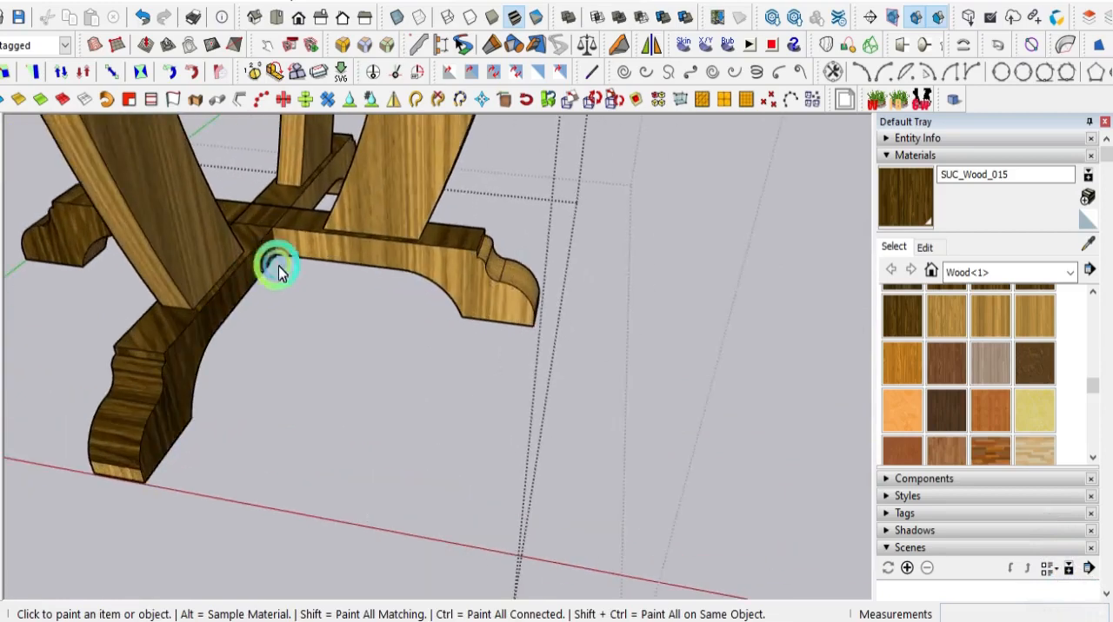
click(324, 267)
scroll(172, 472, up, 4)
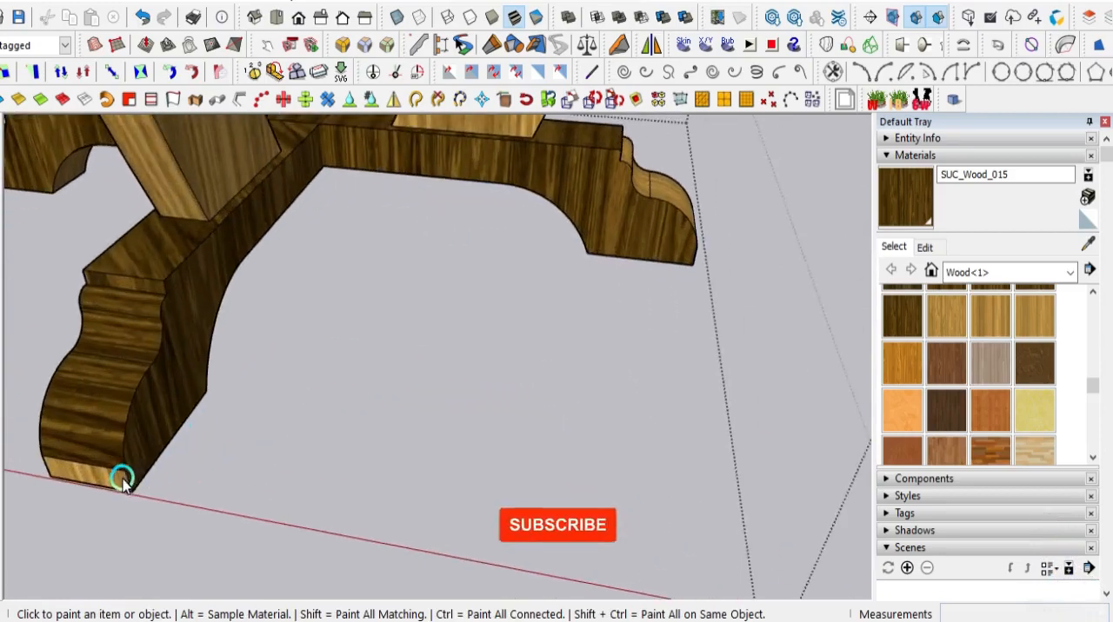
scroll(118, 482, down, 3)
middle_drag(154, 473, 186, 410)
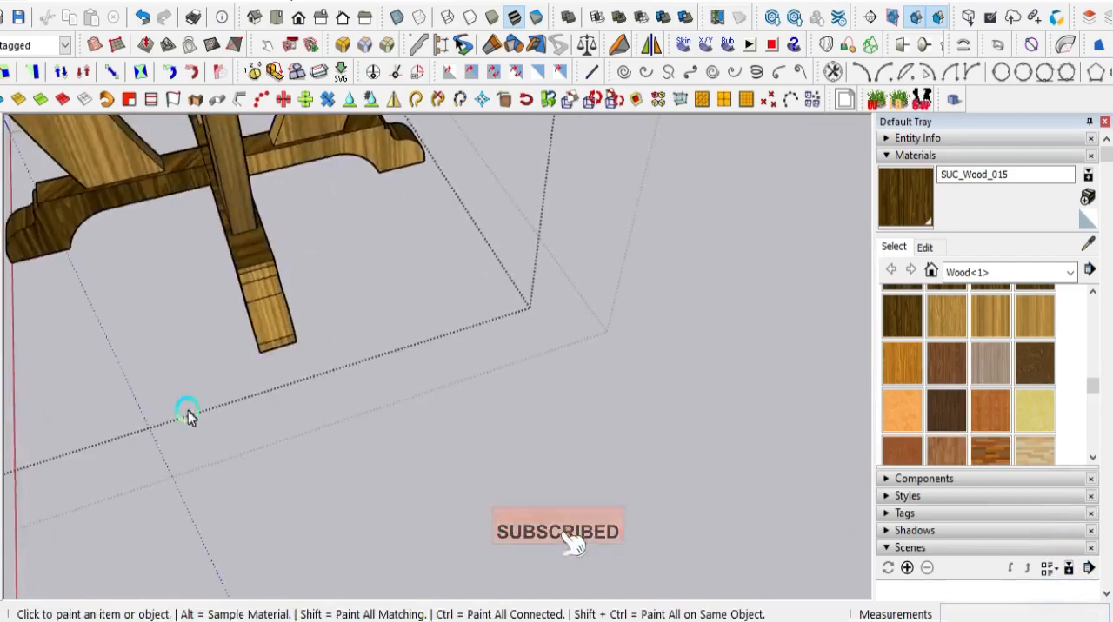
- Paint the stepped and curved end faces of the last foot, down to its lower edge, with SUC_Wood_015
scroll(275, 246, up, 3)
scroll(237, 274, up, 3)
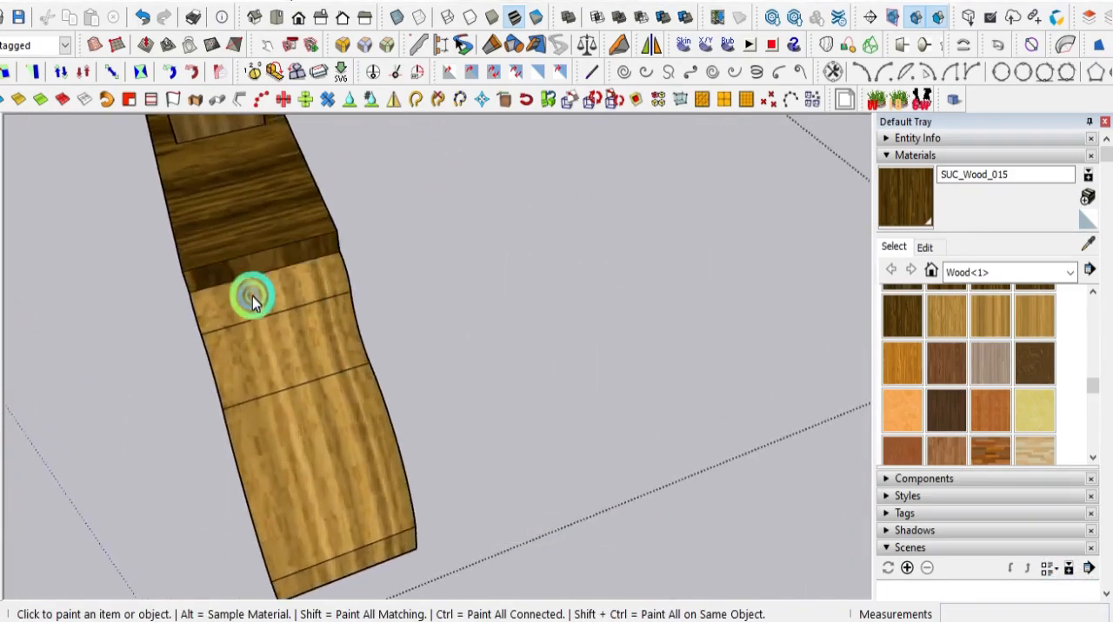
click(252, 300)
click(263, 347)
click(281, 418)
click(299, 466)
click(323, 564)
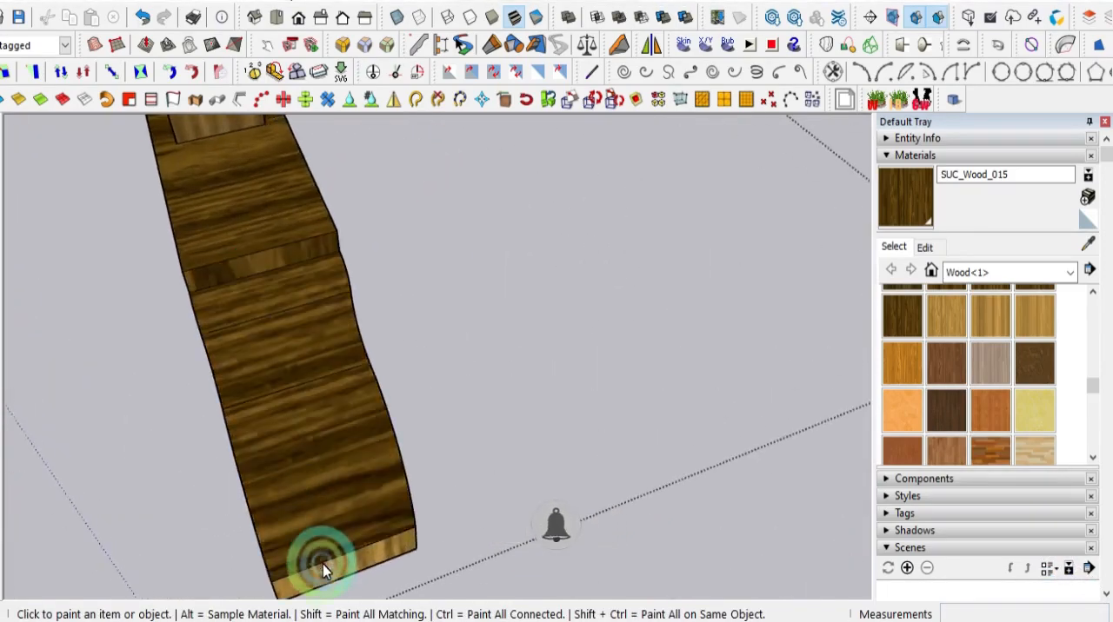
click(336, 422)
- Paint the top and visible side faces of the first pair of upper cross-brace arms with SUC_Wood_015
middle_drag(335, 423, 269, 369)
click(391, 356)
mouse_move(385, 354)
middle_down()
mouse_move(199, 434)
mouse_move(638, 290)
mouse_move(642, 339)
middle_up()
click(642, 334)
click(390, 221)
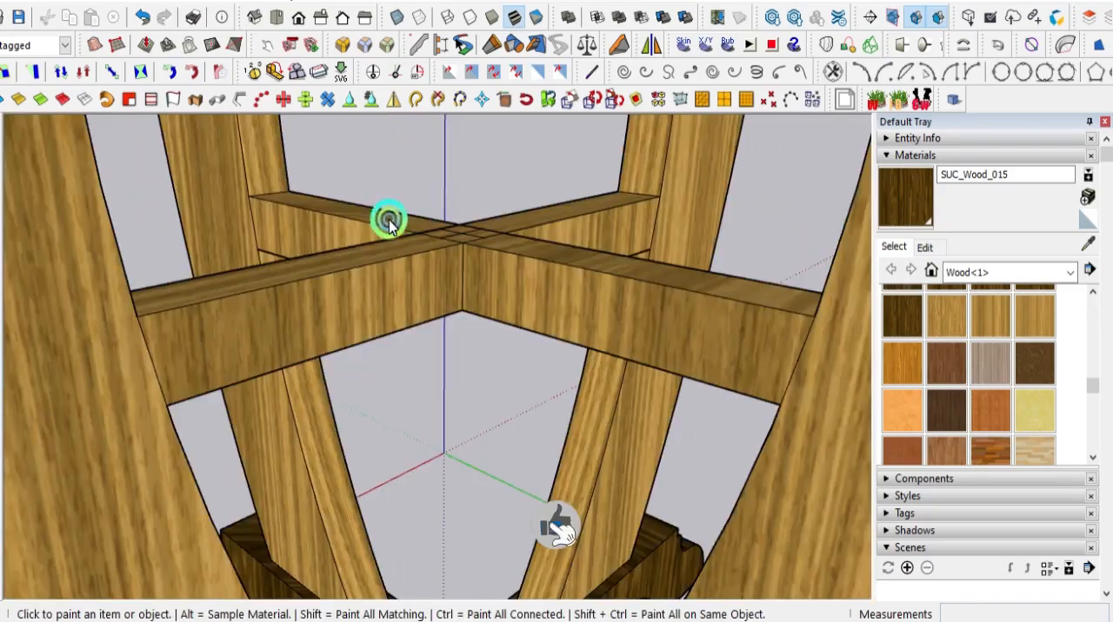
click(379, 240)
click(377, 268)
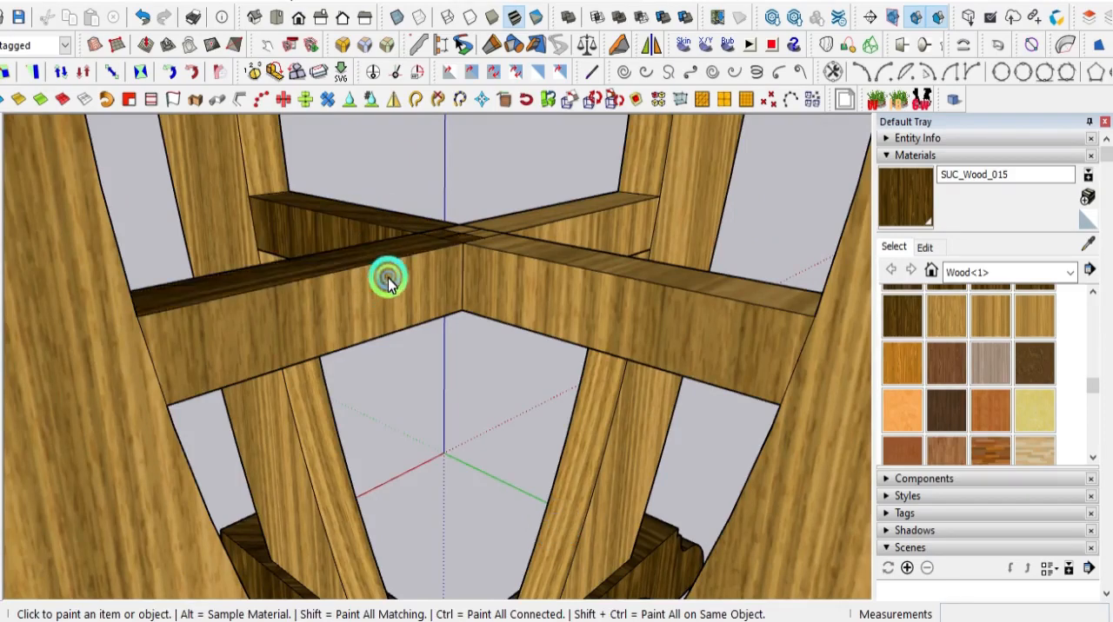
click(389, 280)
- Paint the upper cross brace's centre joint and the top and side faces of its other arms with SUC_Wood_015
scroll(461, 231, up, 3)
click(484, 236)
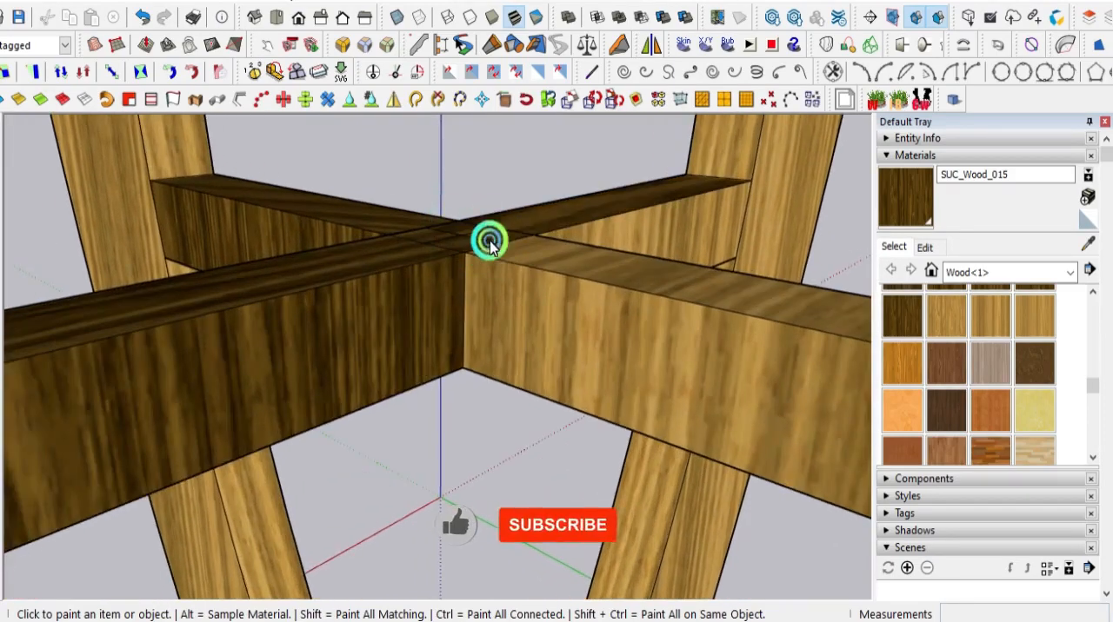
click(566, 253)
click(641, 231)
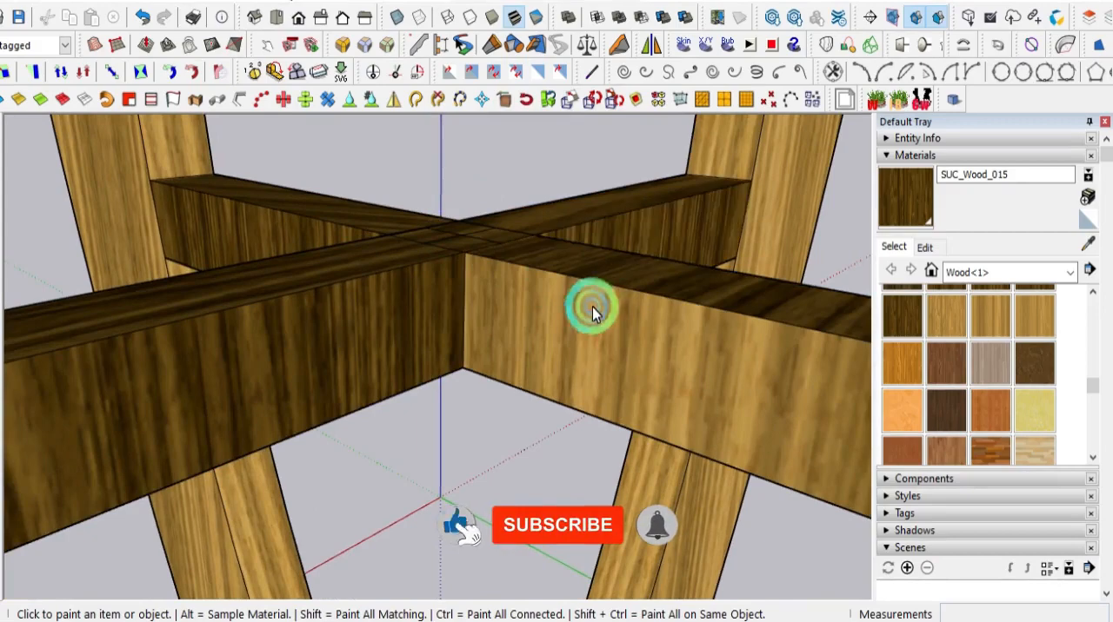
click(591, 312)
- Paint the light side faces of the upper cross brace seen through the next leg opening with SUC_Wood_015
scroll(469, 309, down, 5)
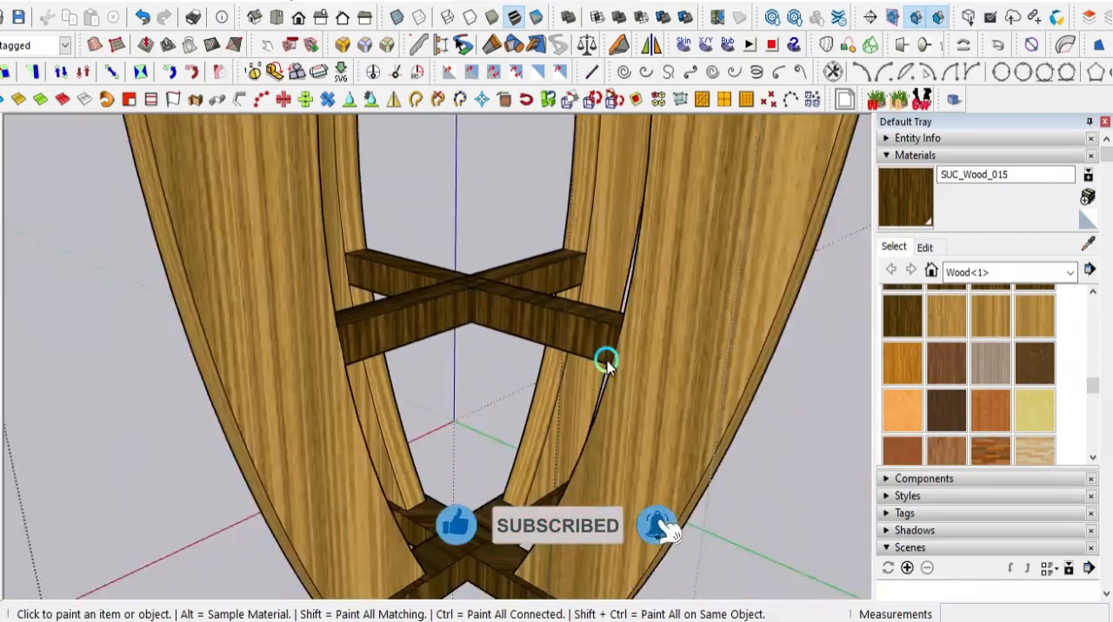
middle_drag(607, 361, 107, 289)
scroll(111, 293, down, 3)
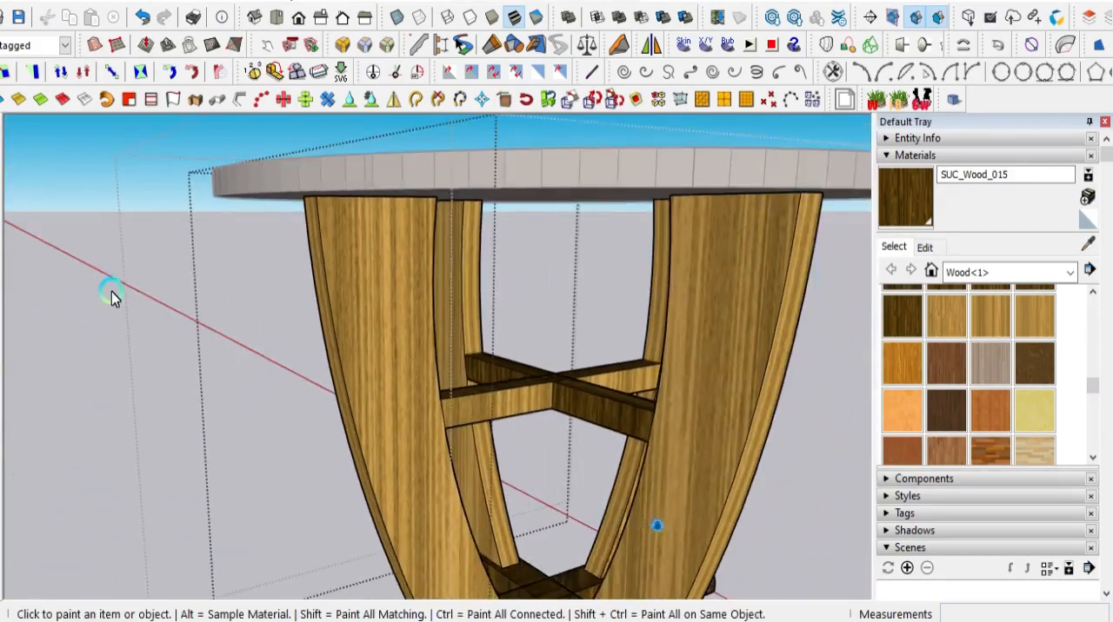
scroll(479, 385, up, 5)
click(530, 416)
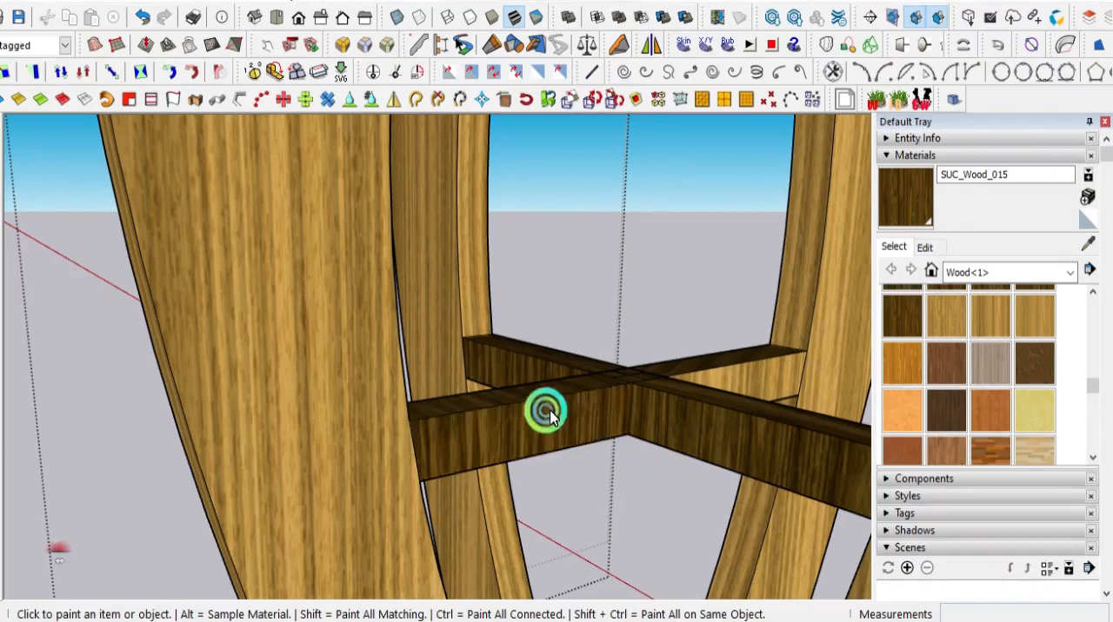
click(723, 377)
- Paint the underside faces of the upper cross brace, including its centre joint, with SUC_Wood_015
middle_drag(514, 325, 485, 271)
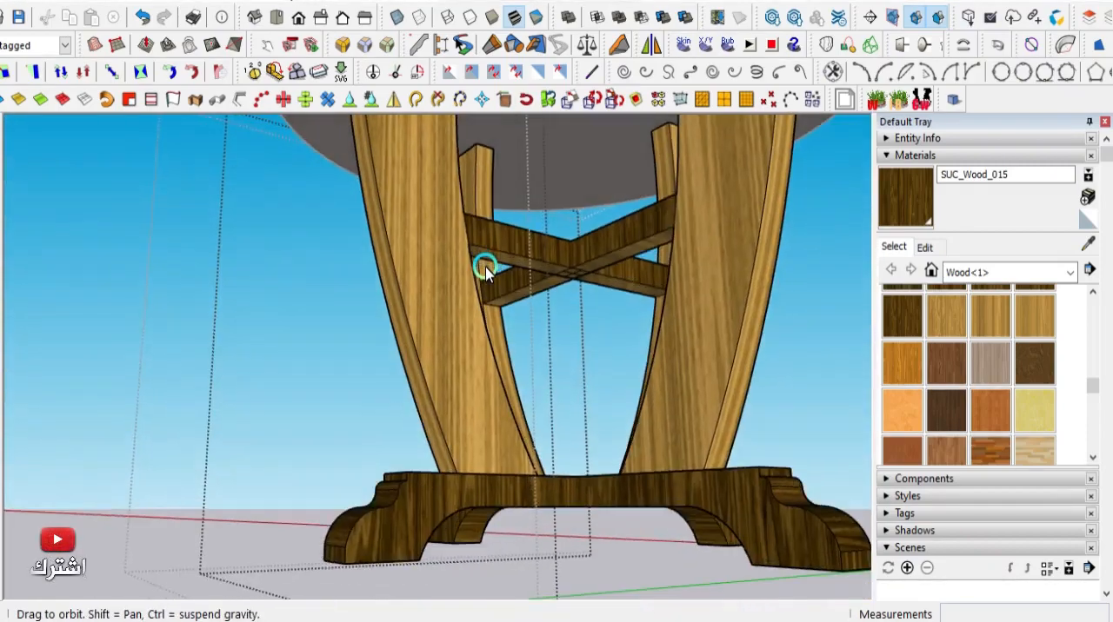
scroll(583, 295, up, 6)
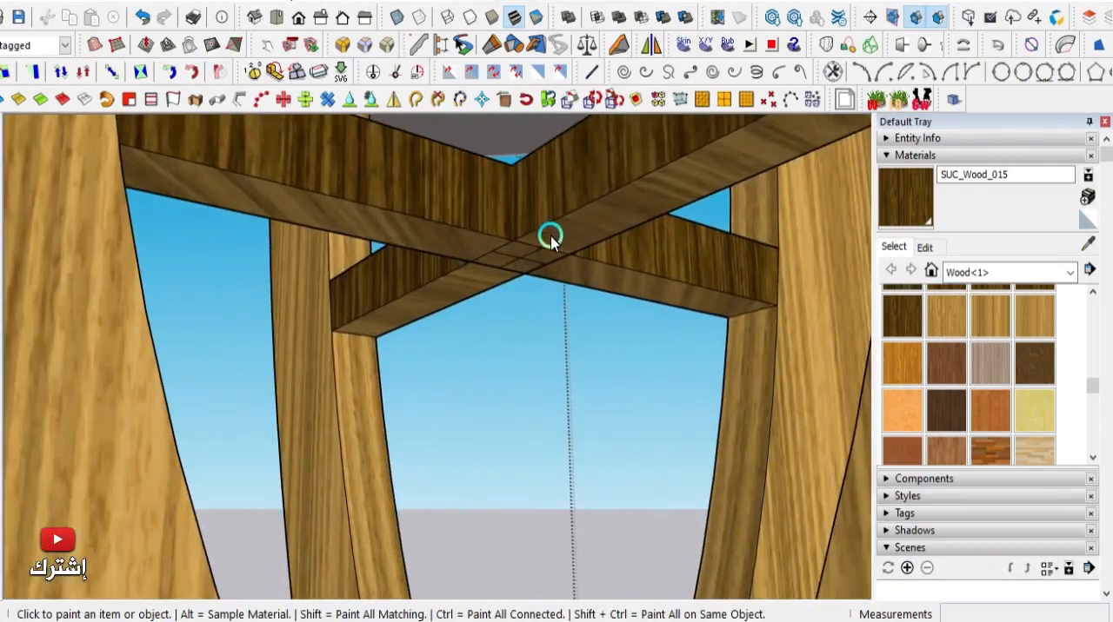
click(550, 239)
click(502, 268)
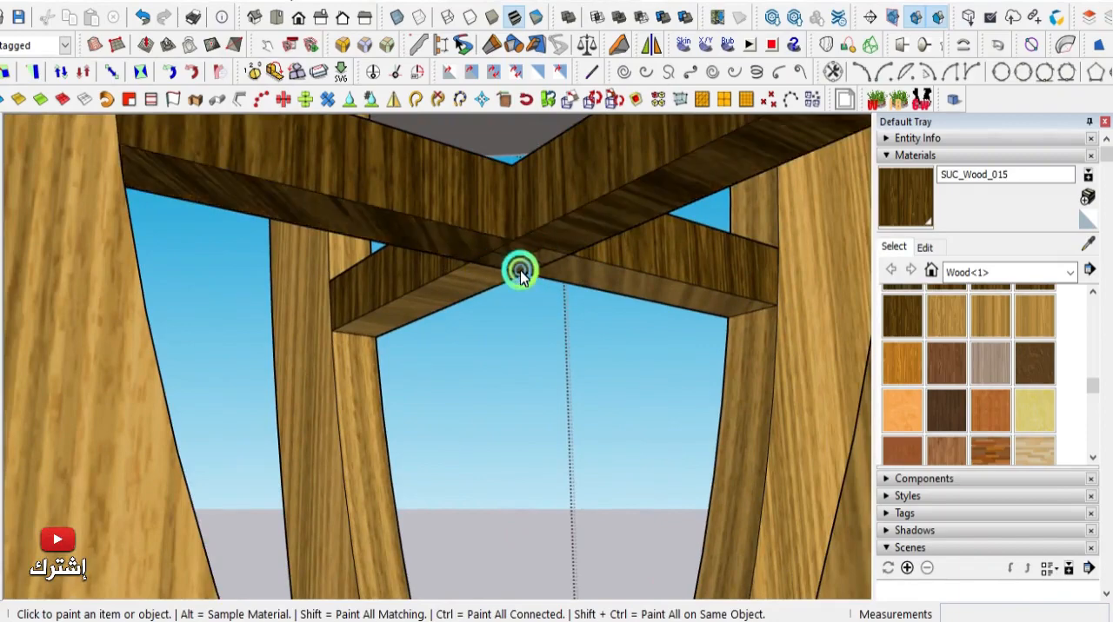
click(520, 272)
click(445, 279)
- Paint the last unpainted side faces of the upper cross brace with SUC_Wood_015
mouse_move(444, 278)
middle_down()
mouse_move(543, 344)
mouse_move(473, 403)
mouse_move(218, 461)
mouse_move(273, 362)
middle_up()
scroll(544, 344, down, 5)
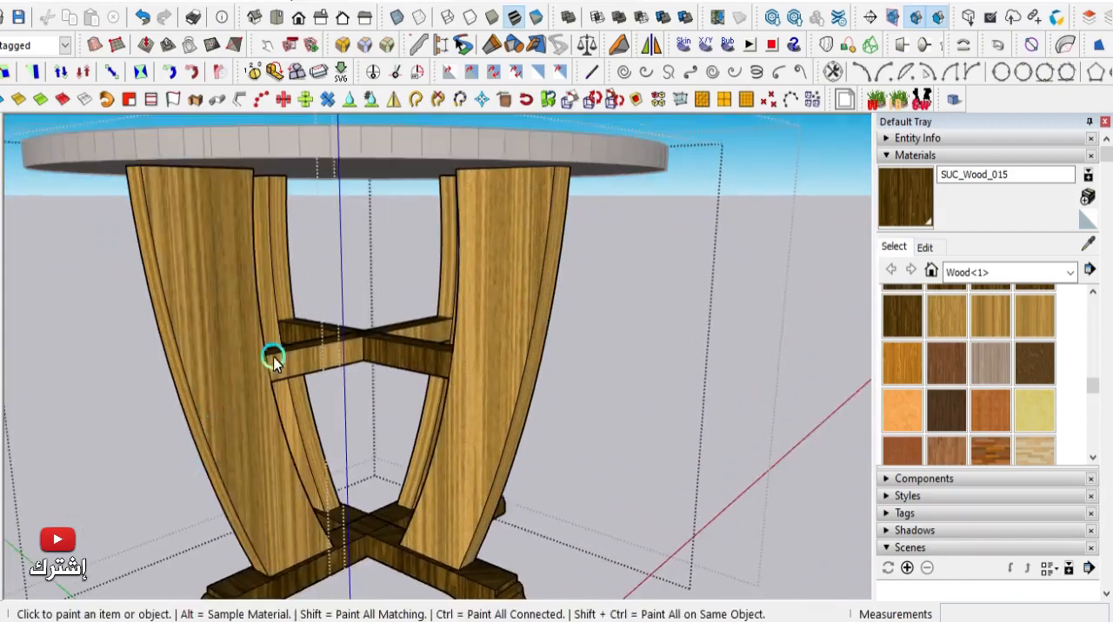
scroll(273, 361, up, 4)
click(315, 372)
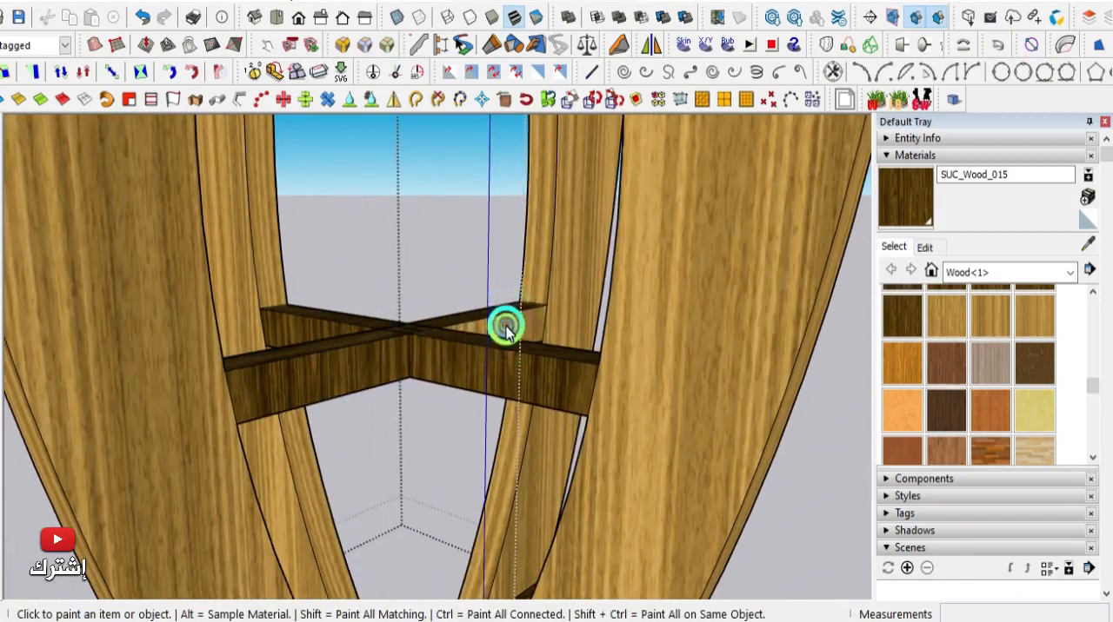
- Exit editing of the nested table groups and clear the selection
scroll(571, 385, down, 5)
mouse_move(571, 385)
middle_down()
mouse_move(318, 422)
mouse_move(191, 423)
mouse_move(6, 397)
mouse_move(393, 426)
mouse_move(513, 419)
middle_up()
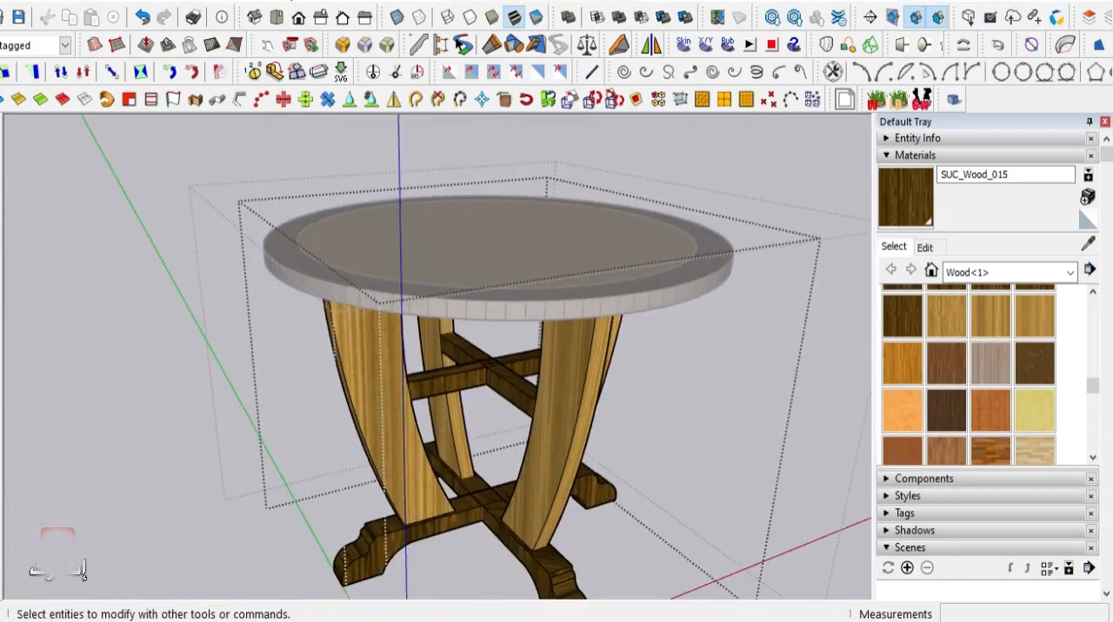
scroll(360, 243, down, 4)
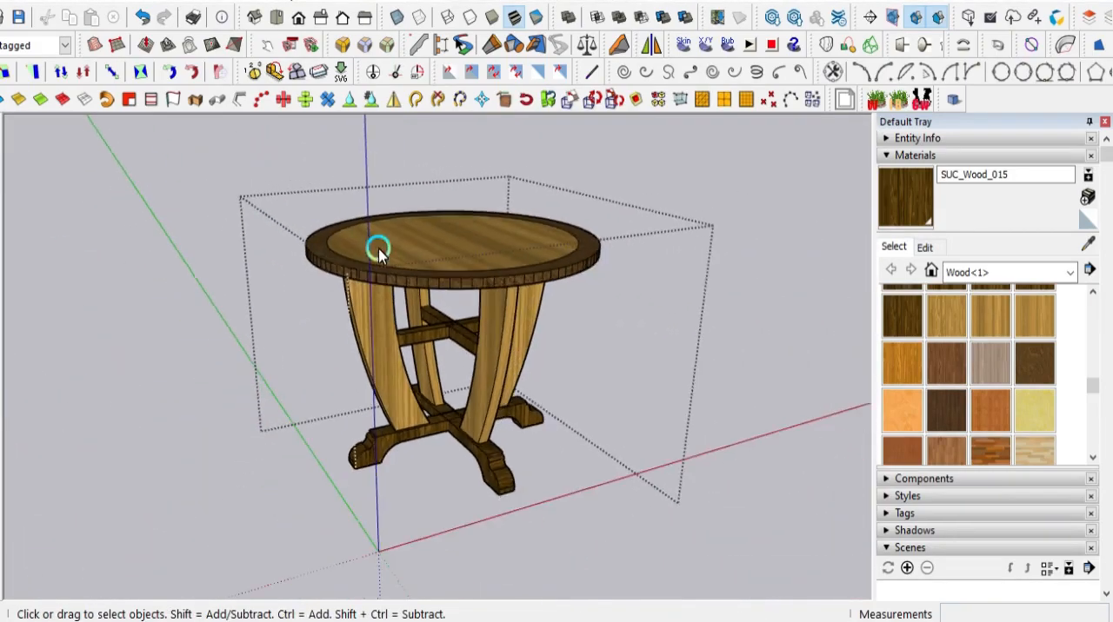
click(135, 293)
- Close the Default Tray to give the finished table the full width of the modelling view
scroll(449, 325, up, 4)
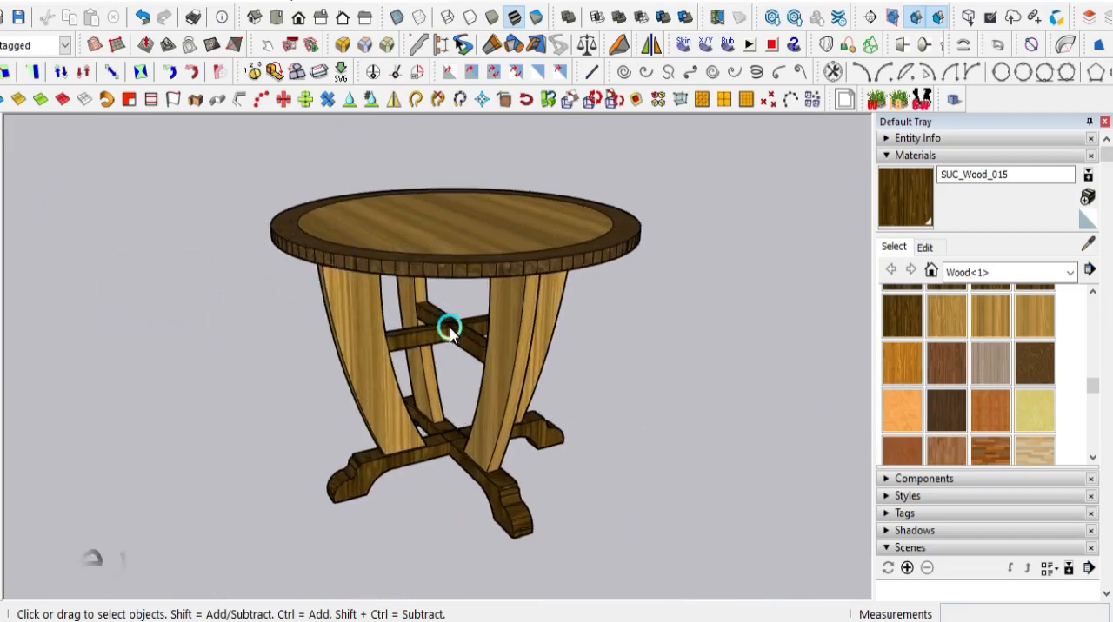
scroll(467, 318, down, 3)
middle_drag(467, 319, 582, 352)
scroll(507, 278, up, 4)
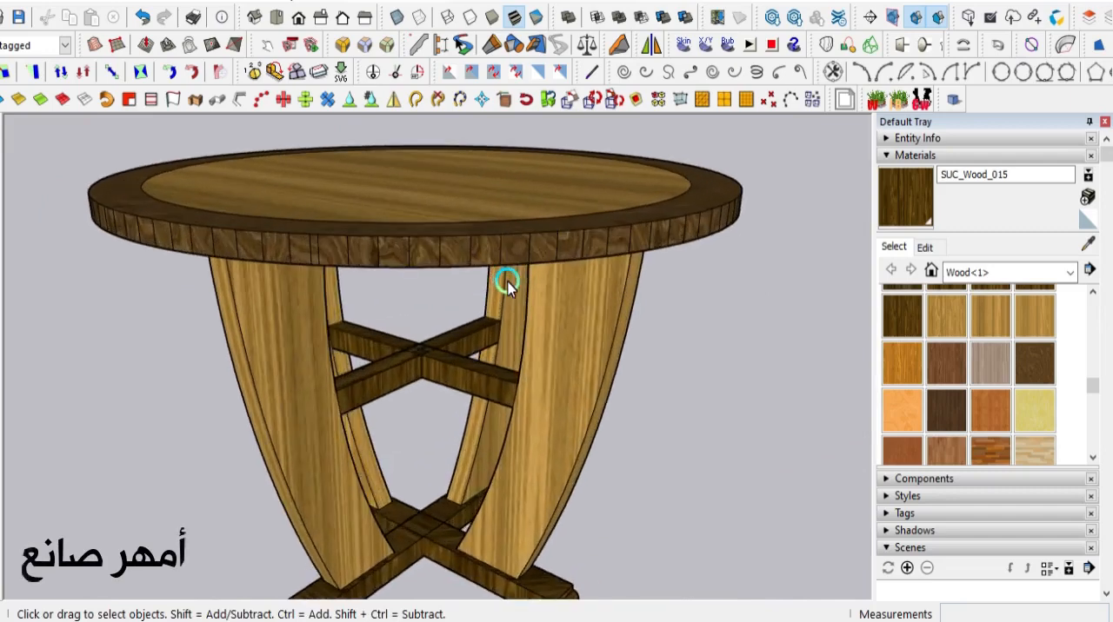
scroll(504, 288, down, 3)
middle_drag(504, 288, 690, 302)
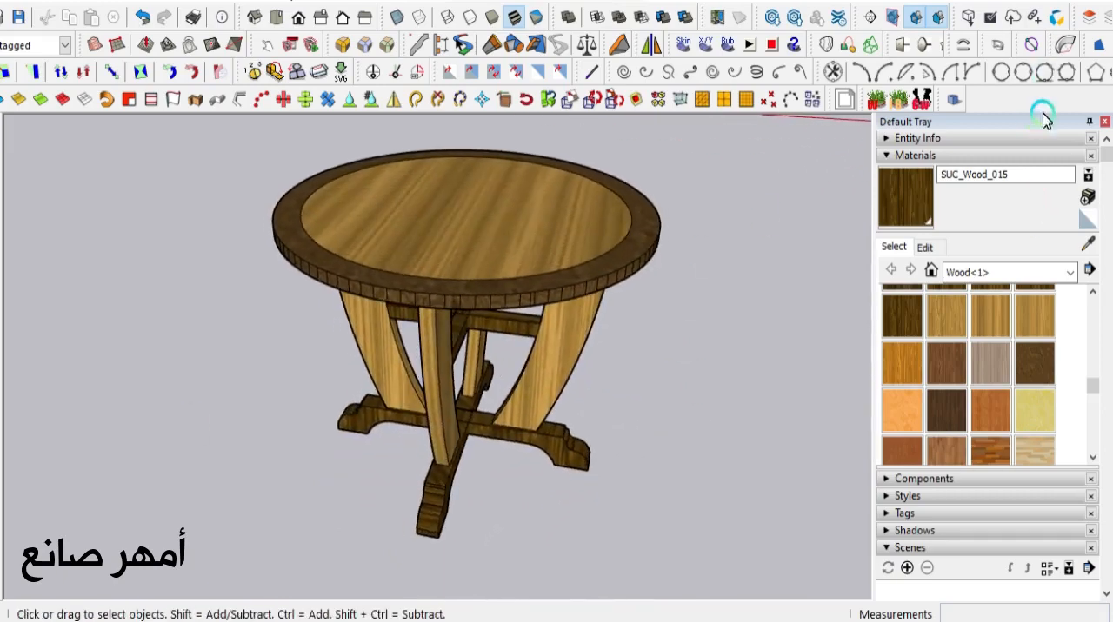
click(1103, 125)
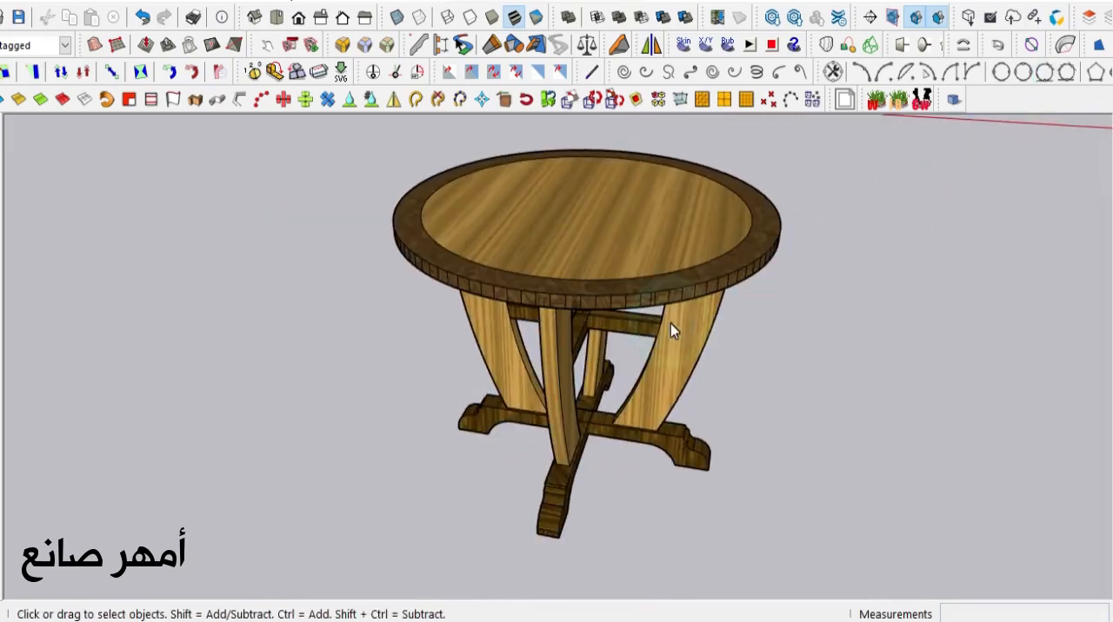
- Examine the finished table from several sides and frame it whole in the view
scroll(500, 233, down, 2)
scroll(671, 355, up, 5)
scroll(672, 355, down, 3)
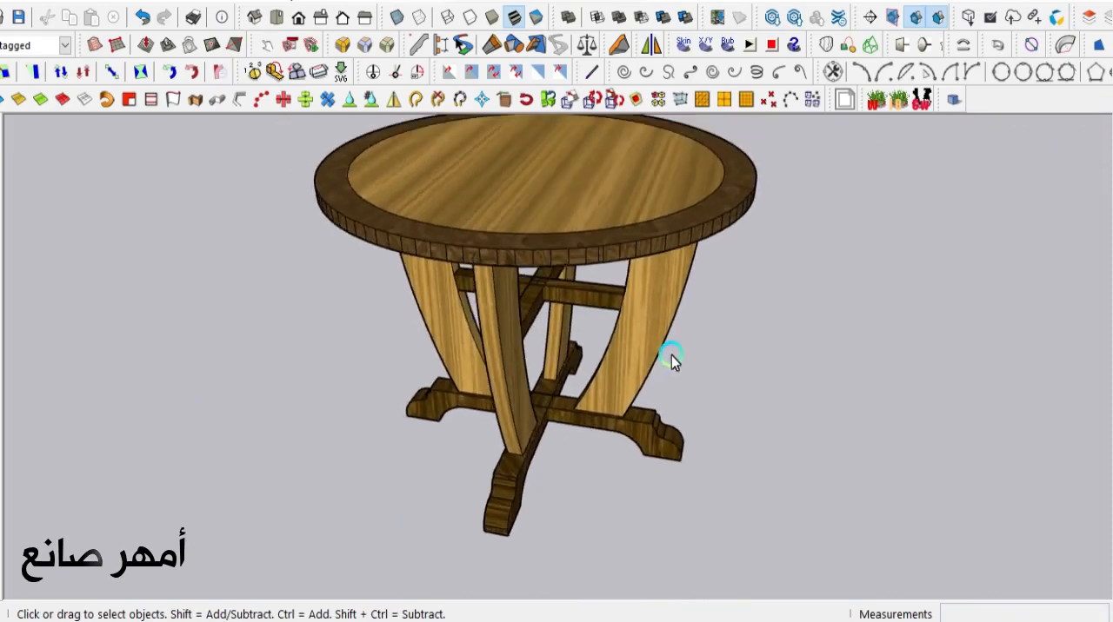
middle_drag(671, 358, 229, 476)
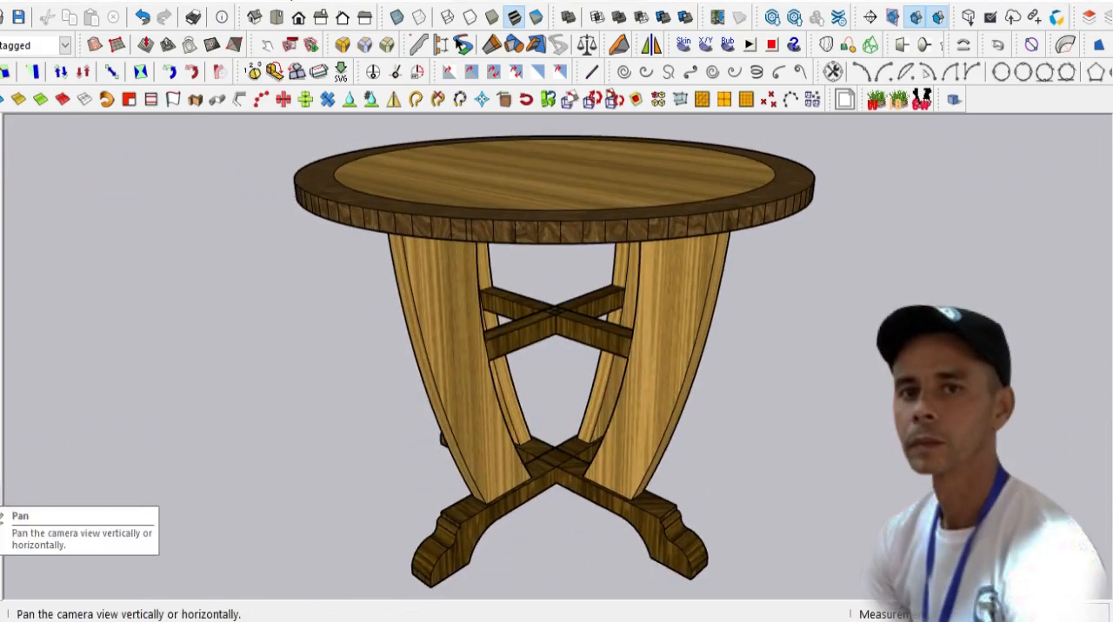
click(1, 493)
mouse_move(204, 435)
mouse_down()
mouse_move(148, 449)
mouse_move(196, 435)
mouse_move(196, 451)
mouse_up()
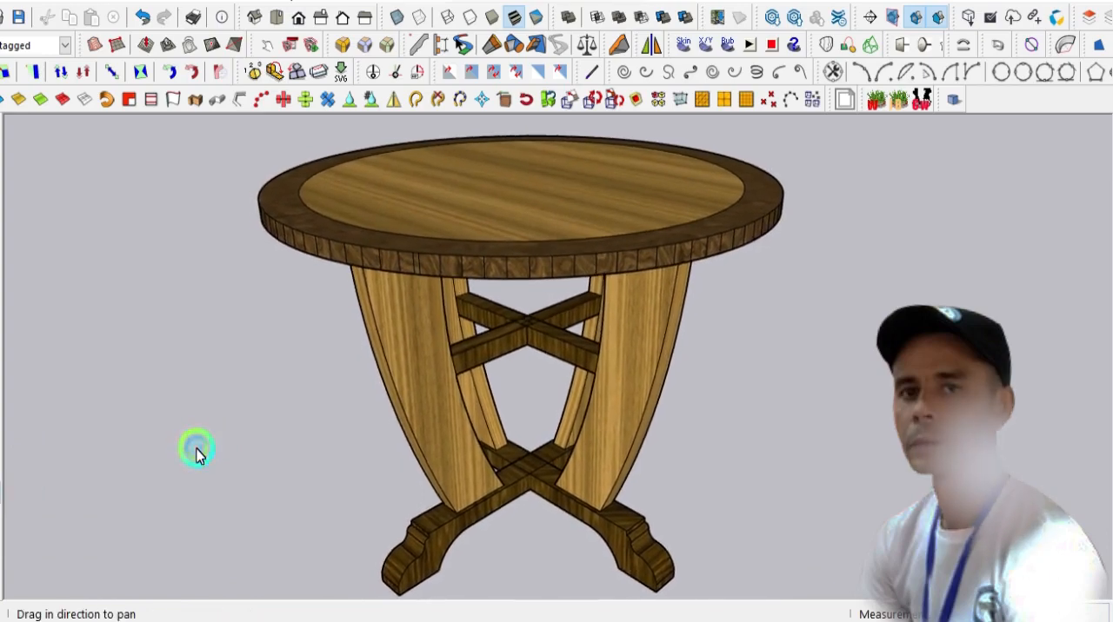